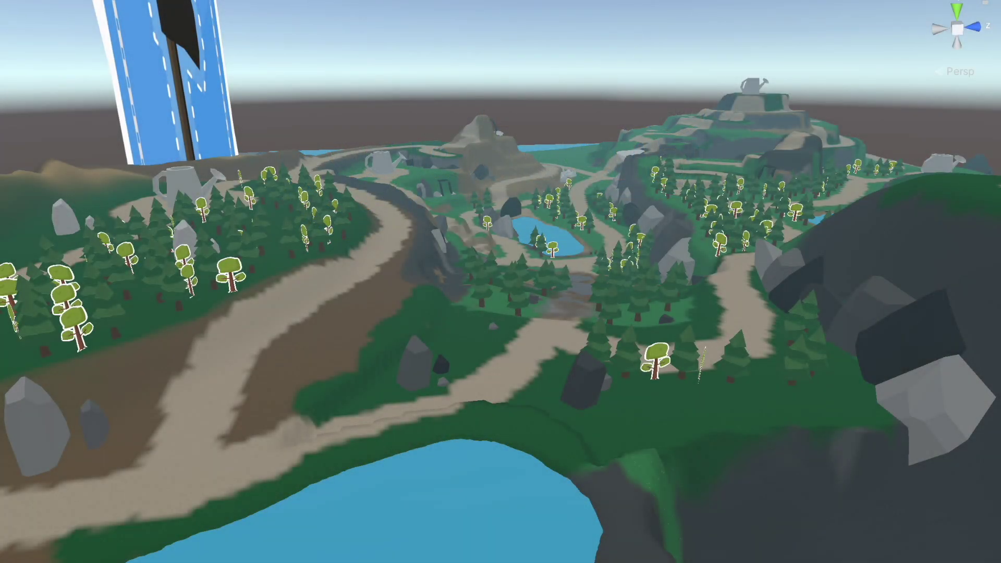
- Look over the island level with its paths, ponds, trees and rocks from several viewpoints
{"action": "middle_click_drag", "start_coordinate": [690, 414], "coordinate": [711, 422]}
{"action": "middle_click_drag", "start_coordinate": [632, 302], "coordinate": [661, 313]}
{"action": "right_click_drag", "start_coordinate": [561, 291], "coordinate": [503, 324]}
{"action": "left_click", "coordinate": [504, 324]}
{"action": "right_click_drag", "start_coordinate": [537, 44], "coordinate": [0, 36]}
{"action": "mouse_move", "coordinate": [0, 83]}
{"action": "right_mouse_down"}
{"action": "mouse_move", "coordinate": [73, 212]}
{"action": "mouse_move", "coordinate": [797, 225]}
{"action": "mouse_move", "coordinate": [635, 216]}
{"action": "mouse_move", "coordinate": [621, 197]}
{"action": "mouse_move", "coordinate": [641, 176]}
{"action": "mouse_move", "coordinate": [797, 212]}
{"action": "mouse_move", "coordinate": [986, 214]}
{"action": "mouse_move", "coordinate": [683, 382]}
{"action": "mouse_move", "coordinate": [741, 367]}
{"action": "mouse_move", "coordinate": [779, 375]}
{"action": "mouse_move", "coordinate": [728, 405]}
{"action": "mouse_move", "coordinate": [607, 397]}
{"action": "mouse_move", "coordinate": [557, 345]}
{"action": "mouse_move", "coordinate": [529, 328]}
{"action": "mouse_move", "coordinate": [502, 330]}
{"action": "mouse_move", "coordinate": [290, 440]}
{"action": "right_mouse_up"}
{"action": "scroll", "coordinate": [620, 397], "scroll_direction": "down", "scroll_amount": 5}
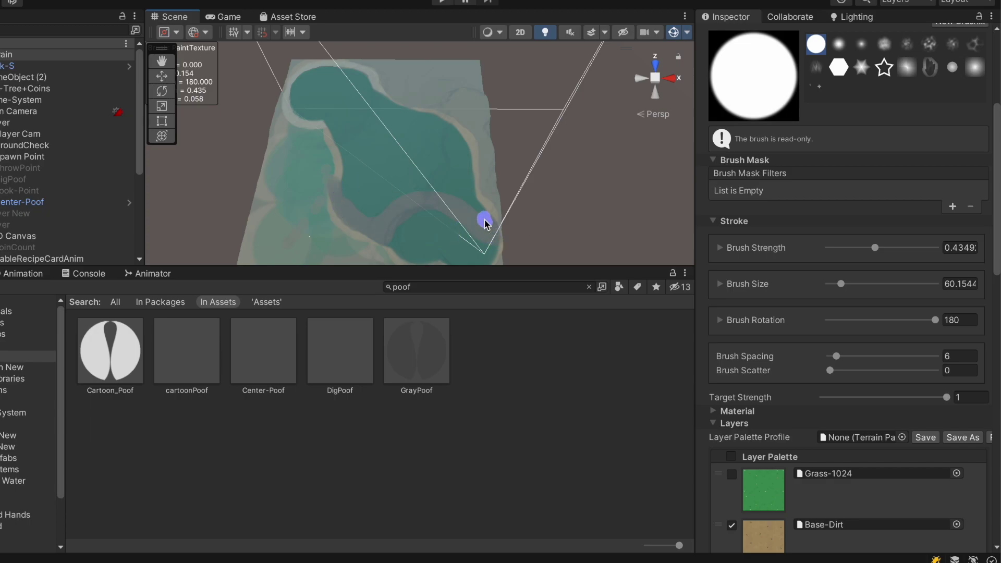
- Paint a band of the Dirt-1024 1 layer on the terrain along the upper edge of the winding brown path
{"action": "scroll", "coordinate": [402, 129], "scroll_direction": "down", "scroll_amount": 1}
{"action": "scroll", "coordinate": [402, 130], "scroll_direction": "up", "scroll_amount": 2}
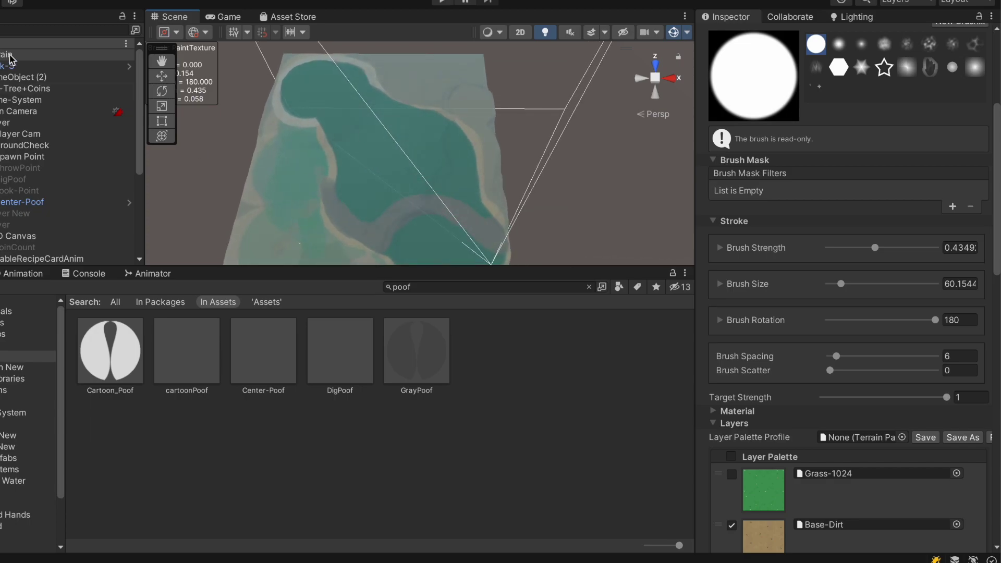
{"action": "scroll", "coordinate": [865, 396], "scroll_direction": "down", "scroll_amount": 6}
{"action": "left_click", "coordinate": [860, 335]}
{"action": "left_click", "coordinate": [731, 301]}
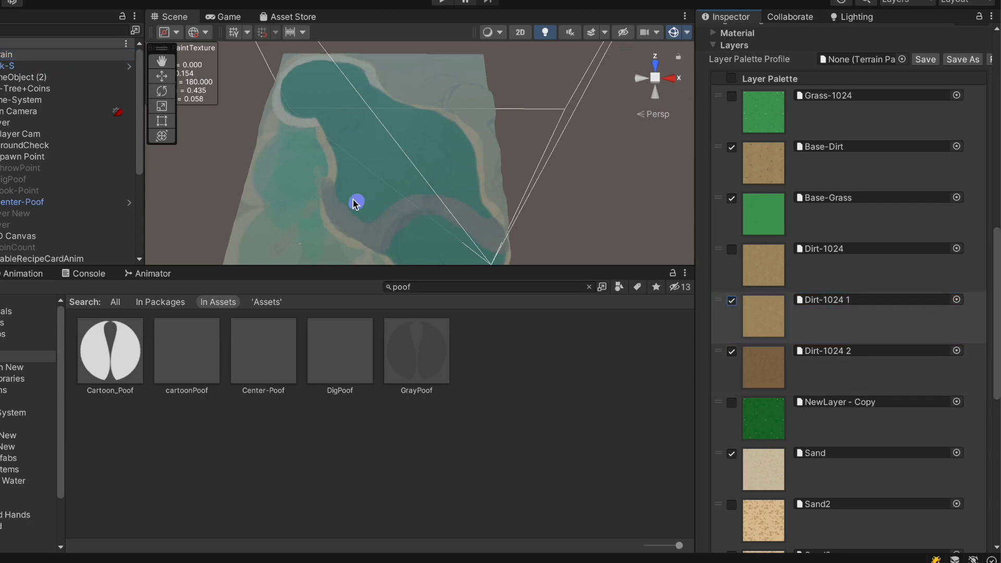
{"action": "mouse_move", "coordinate": [385, 203]}
{"action": "left_mouse_down"}
{"action": "mouse_move", "coordinate": [448, 193]}
{"action": "mouse_move", "coordinate": [484, 211]}
{"action": "mouse_move", "coordinate": [408, 183]}
{"action": "mouse_move", "coordinate": [354, 205]}
{"action": "mouse_move", "coordinate": [335, 177]}
{"action": "left_mouse_up"}
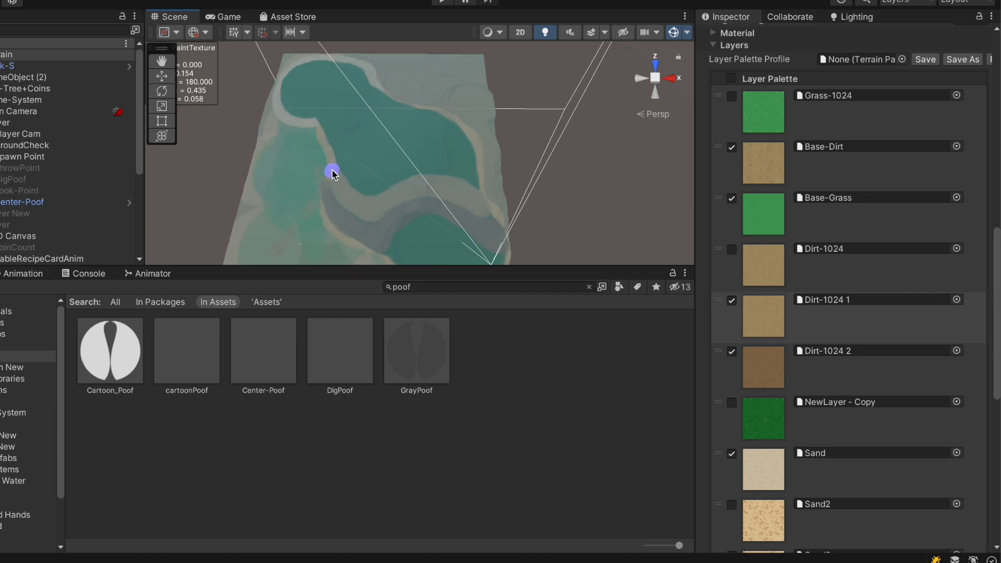
- Paint a Base-Grass band along the near edge of the large dark green area and around the round area at its far end
{"action": "left_click", "coordinate": [847, 281]}
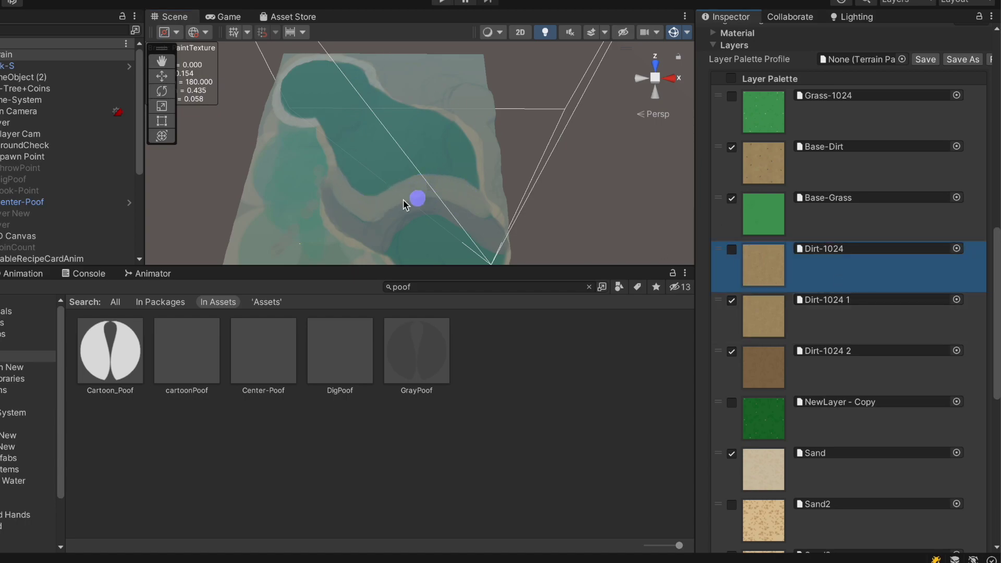
{"action": "left_click_drag", "start_coordinate": [380, 192], "coordinate": [348, 147]}
{"action": "left_click", "coordinate": [782, 200]}
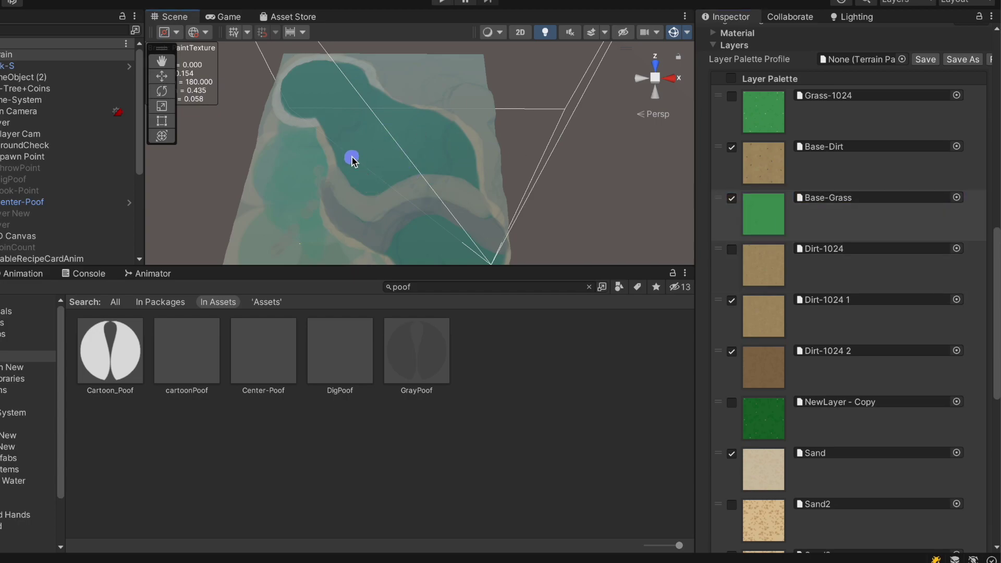
{"action": "mouse_move", "coordinate": [383, 190]}
{"action": "left_mouse_down"}
{"action": "mouse_move", "coordinate": [351, 178]}
{"action": "mouse_move", "coordinate": [334, 134]}
{"action": "mouse_move", "coordinate": [287, 97]}
{"action": "left_mouse_up"}
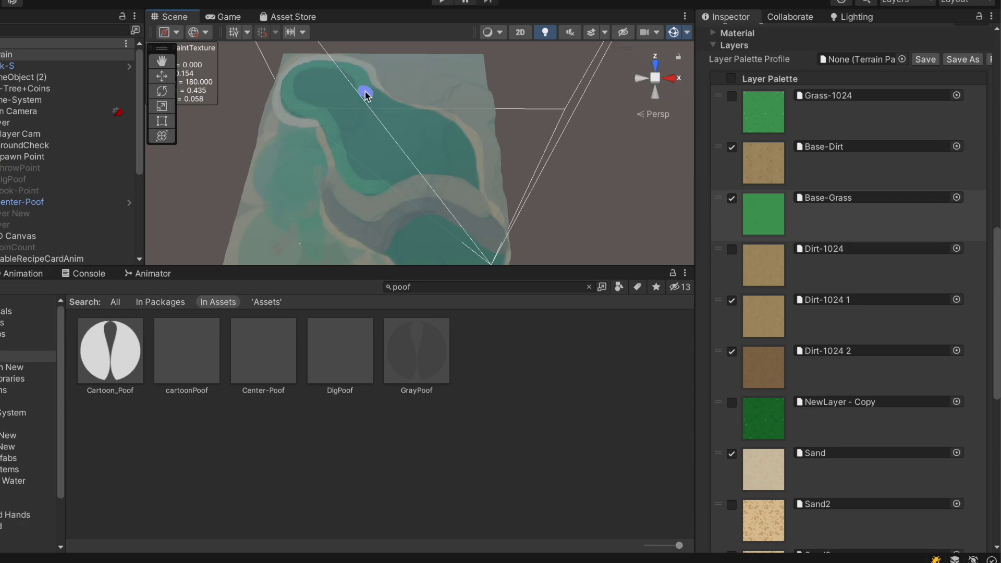
{"action": "left_click_drag", "start_coordinate": [348, 120], "coordinate": [344, 159]}
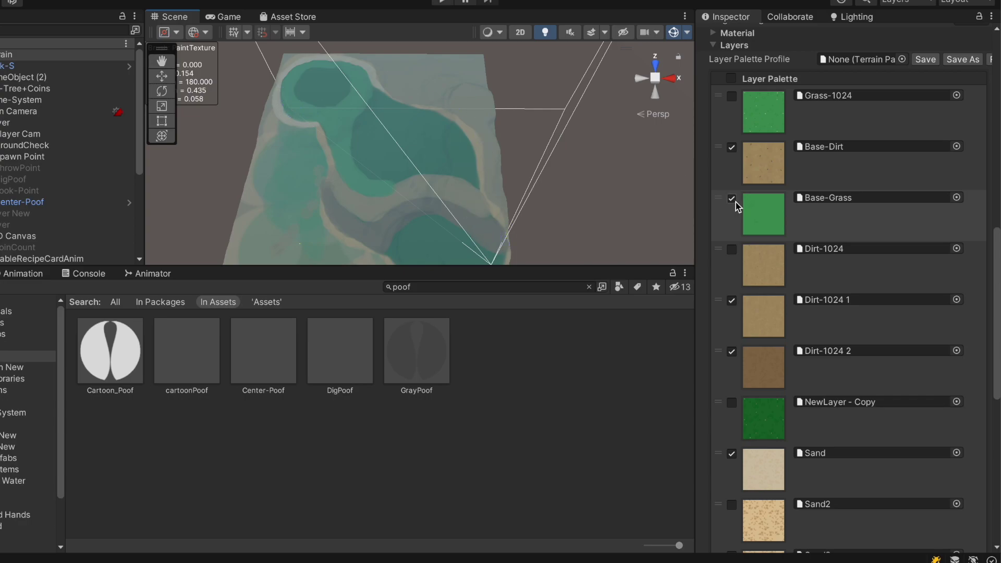
- Paint a Dirt-1024 1 ring inside the terrain's round area and fill its centre with NewLayer - Copy
{"action": "left_click", "coordinate": [849, 318]}
{"action": "left_click_drag", "start_coordinate": [312, 70], "coordinate": [303, 78]}
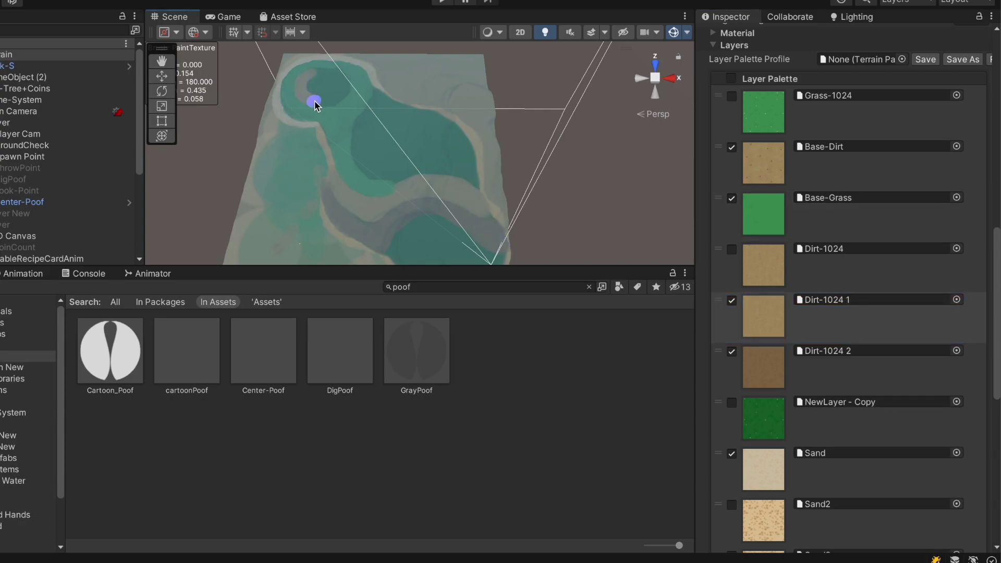
{"action": "scroll", "coordinate": [842, 292], "scroll_direction": "down", "scroll_amount": 3}
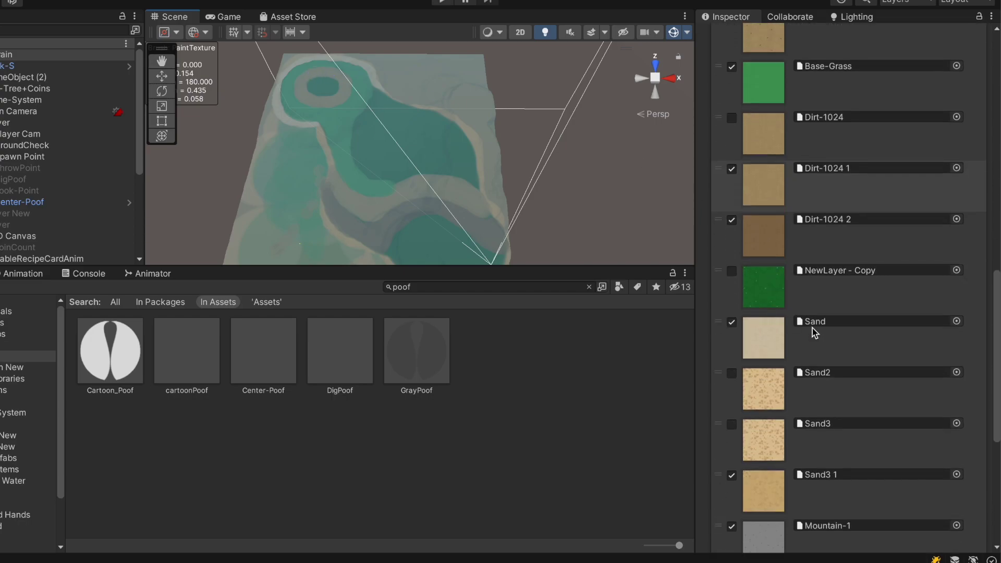
{"action": "left_click", "coordinate": [849, 245]}
{"action": "left_click", "coordinate": [824, 310]}
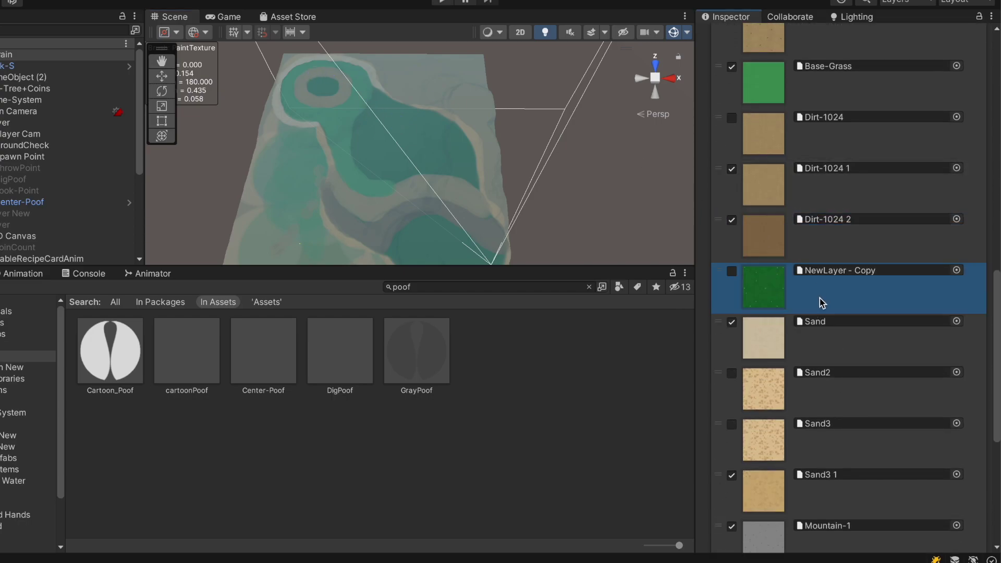
{"action": "scroll", "coordinate": [835, 351], "scroll_direction": "down", "scroll_amount": 3}
{"action": "scroll", "coordinate": [842, 219], "scroll_direction": "up", "scroll_amount": 5}
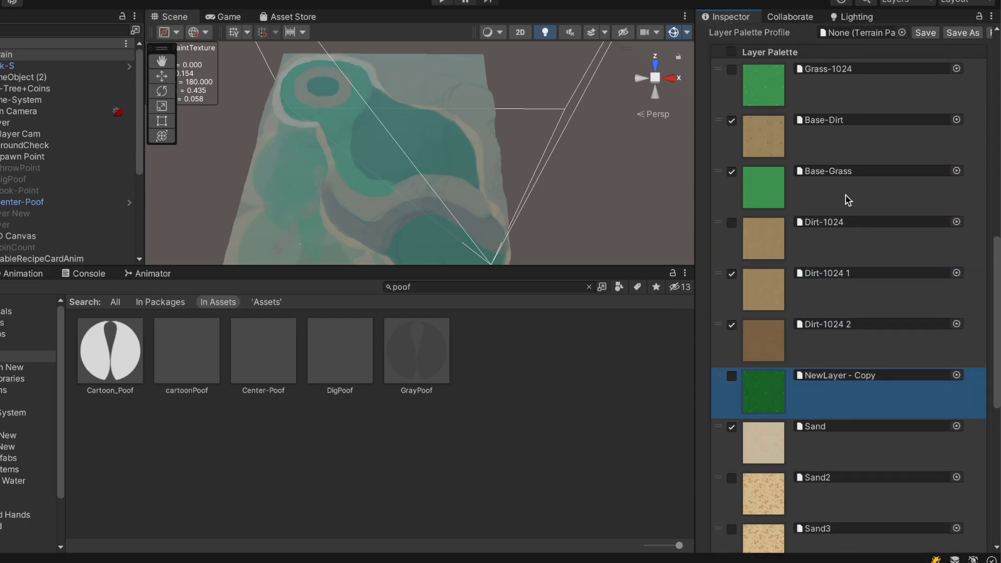
{"action": "left_click", "coordinate": [323, 85]}
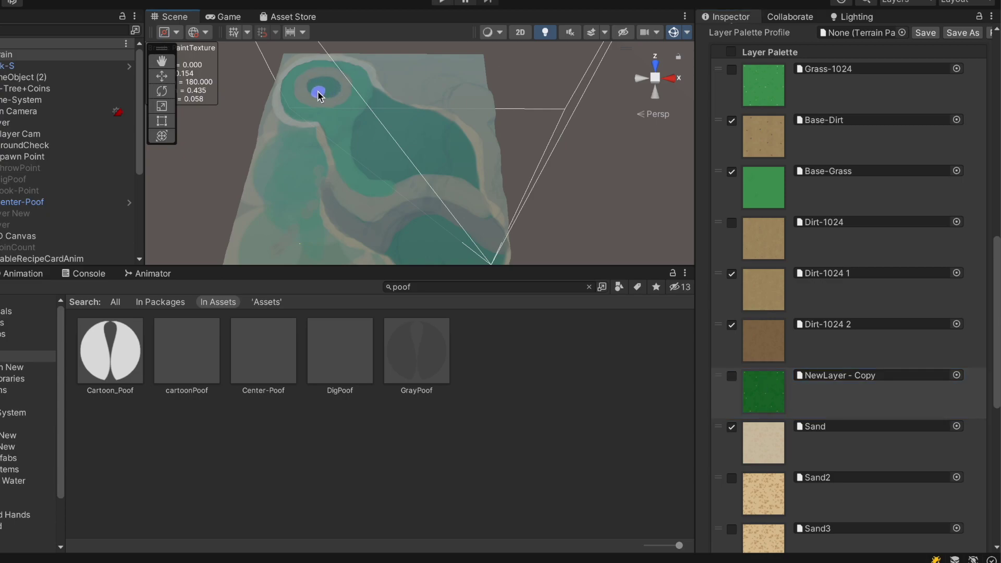
- Paint the Dirt-1024 2 layer over the outer part of the large dark green area
{"action": "scroll", "coordinate": [441, 147], "scroll_direction": "down", "scroll_amount": 4}
{"action": "scroll", "coordinate": [440, 148], "scroll_direction": "up", "scroll_amount": 2}
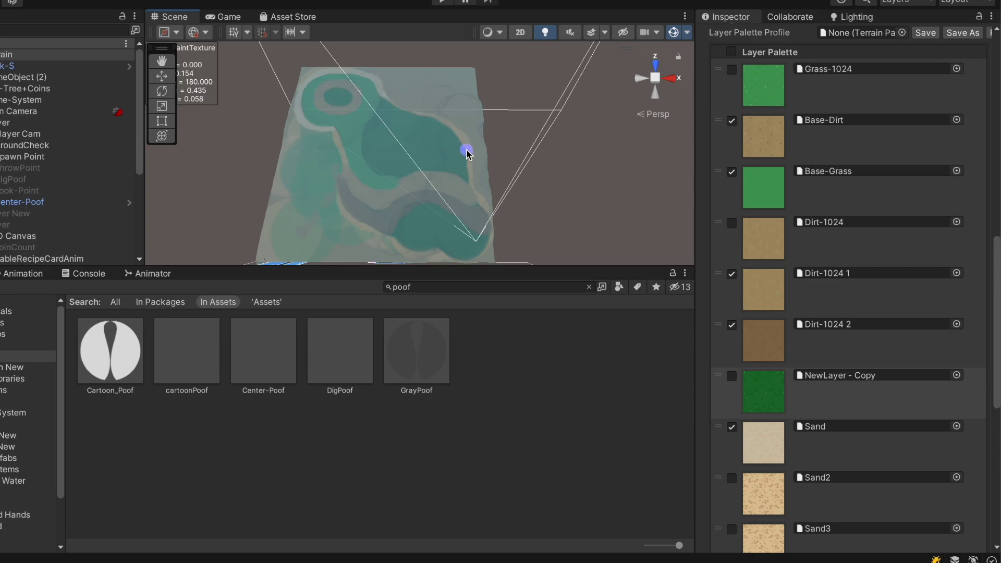
{"action": "left_click", "coordinate": [846, 355]}
{"action": "left_click", "coordinate": [370, 218]}
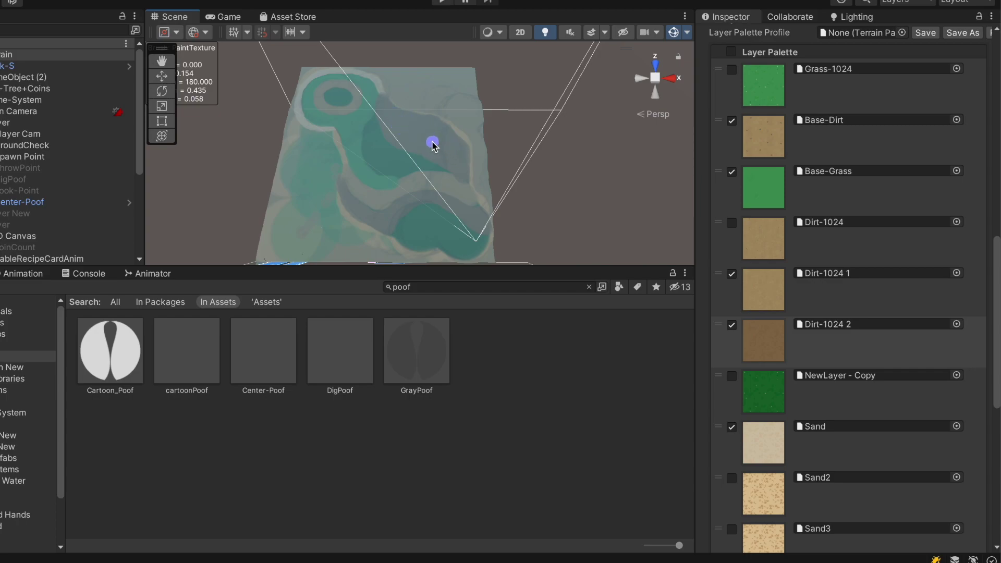
- Paint a Dirt-1024 1 band along the edge of the dark brown area bordering the remaining dark green
{"action": "scroll", "coordinate": [432, 142], "scroll_direction": "down", "scroll_amount": 3}
{"action": "scroll", "coordinate": [432, 142], "scroll_direction": "up", "scroll_amount": 5}
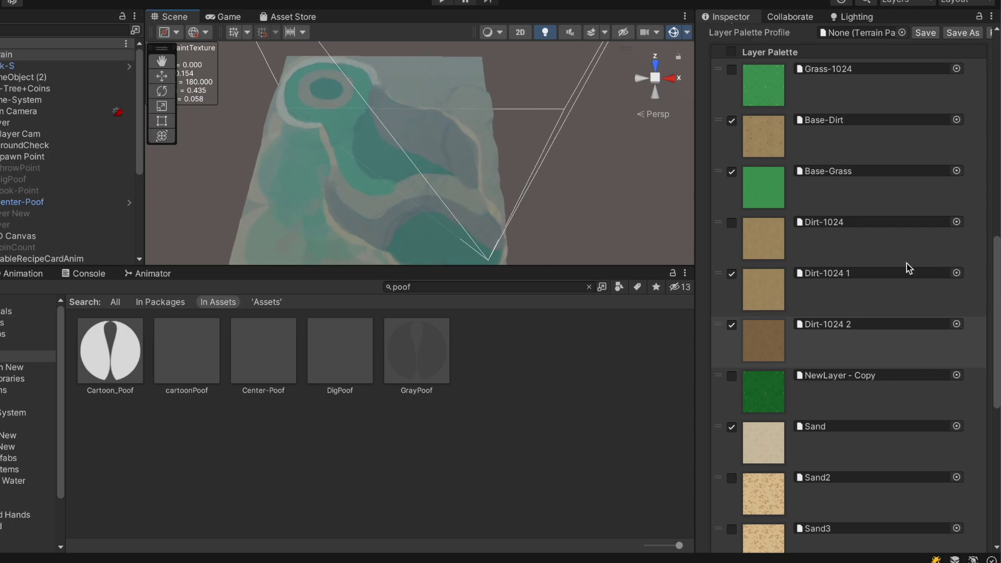
{"action": "left_click", "coordinate": [852, 309]}
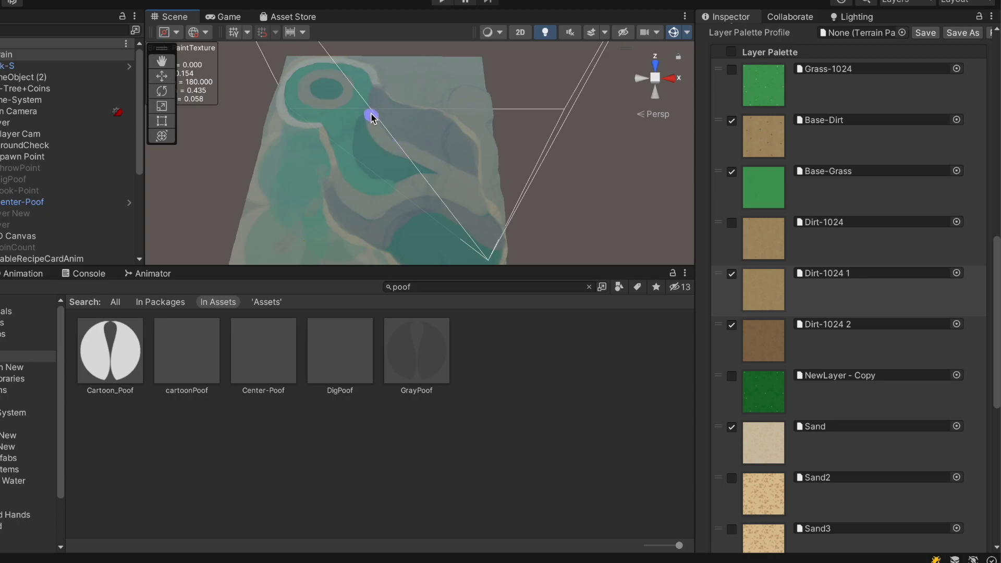
- Cover the remaining dark green patch beside the grass band with the Sand layer
{"action": "scroll", "coordinate": [459, 151], "scroll_direction": "down", "scroll_amount": 3}
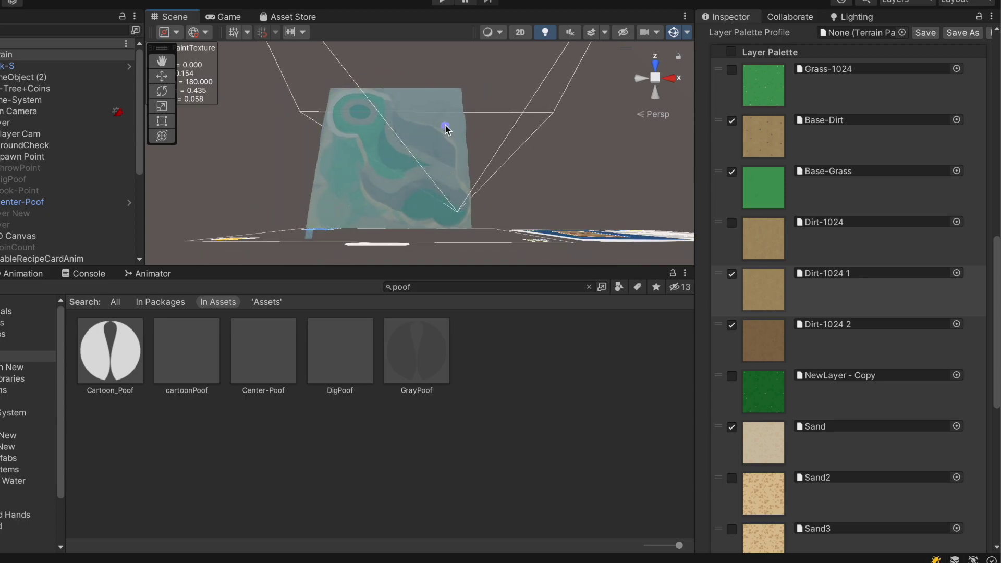
{"action": "scroll", "coordinate": [446, 128], "scroll_direction": "up", "scroll_amount": 5}
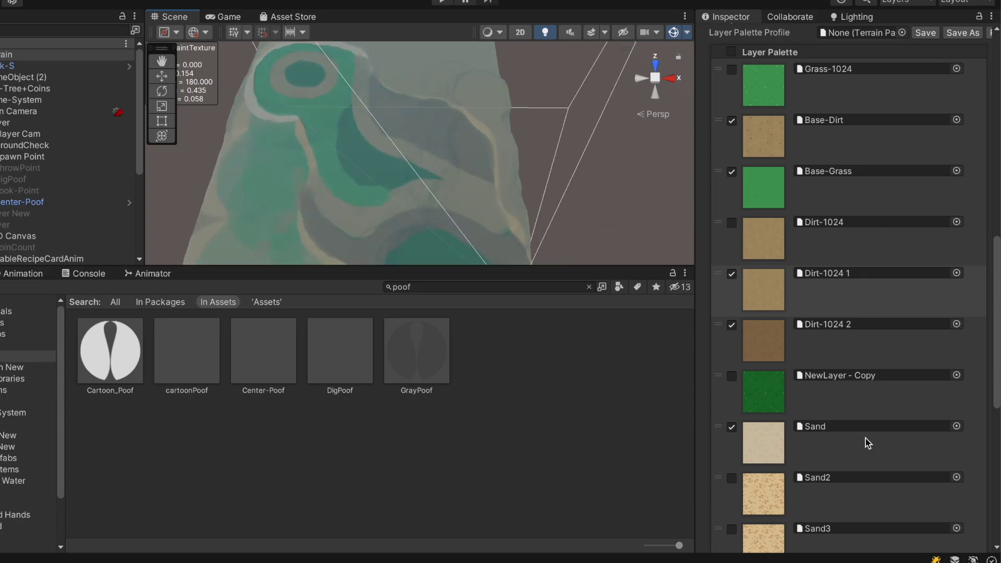
{"action": "left_click", "coordinate": [868, 443]}
{"action": "mouse_move", "coordinate": [351, 125]}
{"action": "left_mouse_down"}
{"action": "mouse_move", "coordinate": [351, 165]}
{"action": "mouse_move", "coordinate": [395, 183]}
{"action": "mouse_move", "coordinate": [430, 179]}
{"action": "mouse_move", "coordinate": [348, 127]}
{"action": "mouse_move", "coordinate": [391, 172]}
{"action": "mouse_move", "coordinate": [346, 138]}
{"action": "left_mouse_up"}
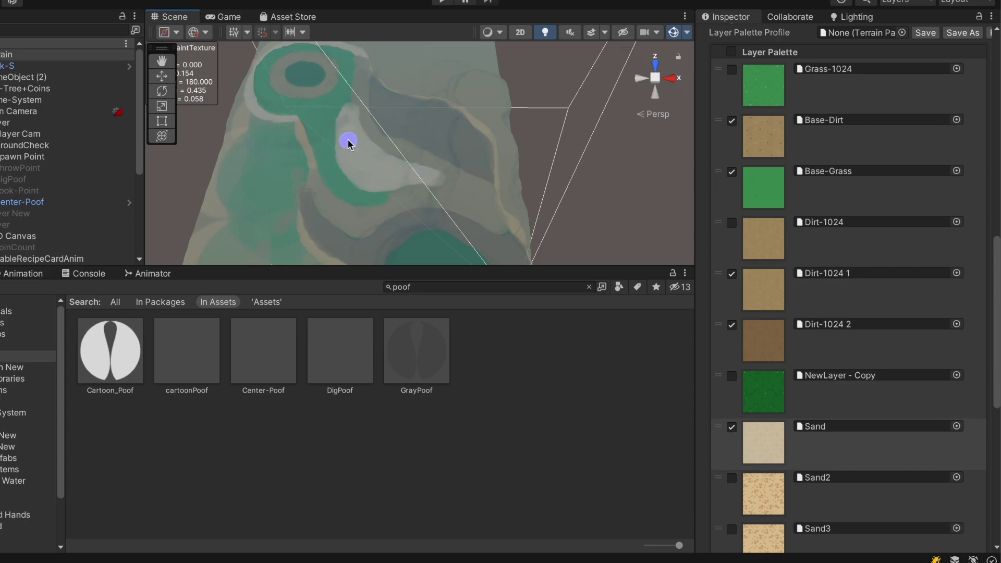
{"action": "scroll", "coordinate": [347, 141], "scroll_direction": "down", "scroll_amount": 5}
{"action": "scroll", "coordinate": [349, 143], "scroll_direction": "up", "scroll_amount": 5}
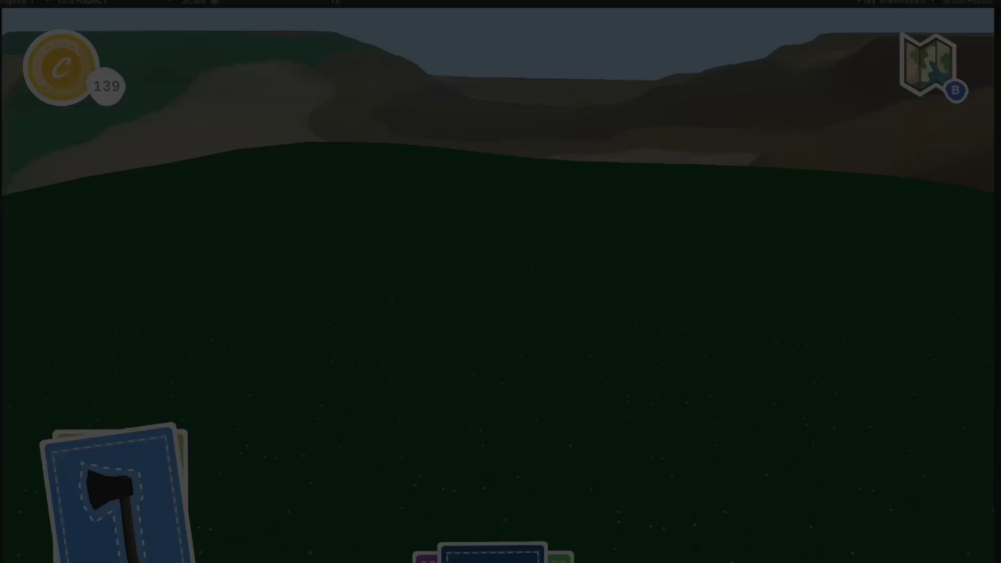
- Walk across the painted terrain in play mode to check how it looks from the player's view
{"action": "key", "text": "w"}
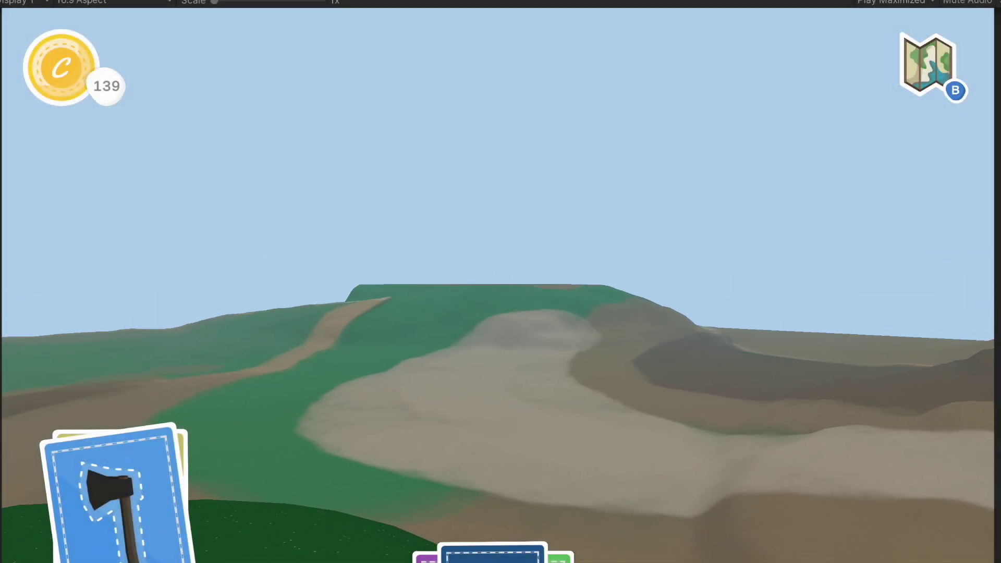
{"action": "key", "text": "w"}
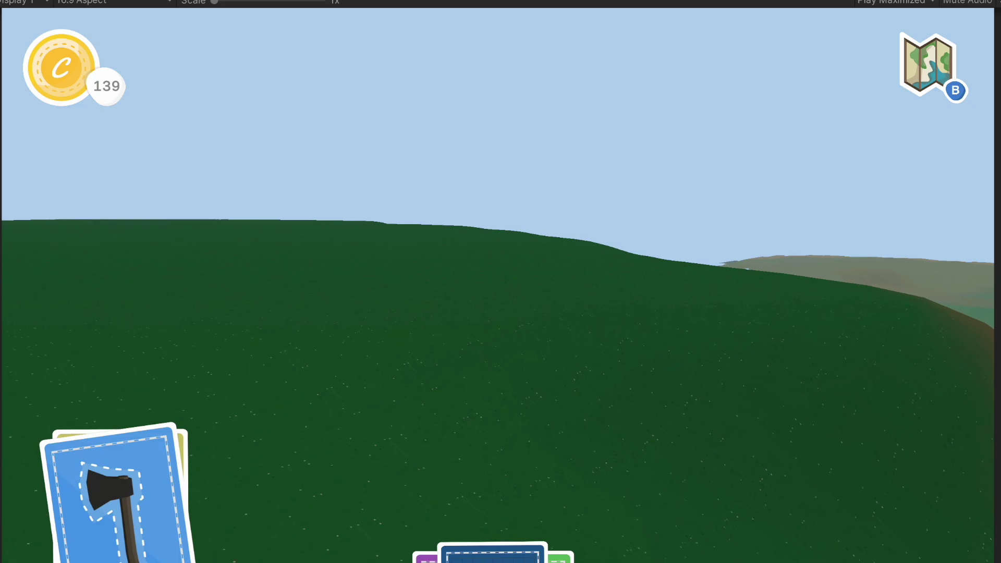
{"action": "key", "text": "w"}
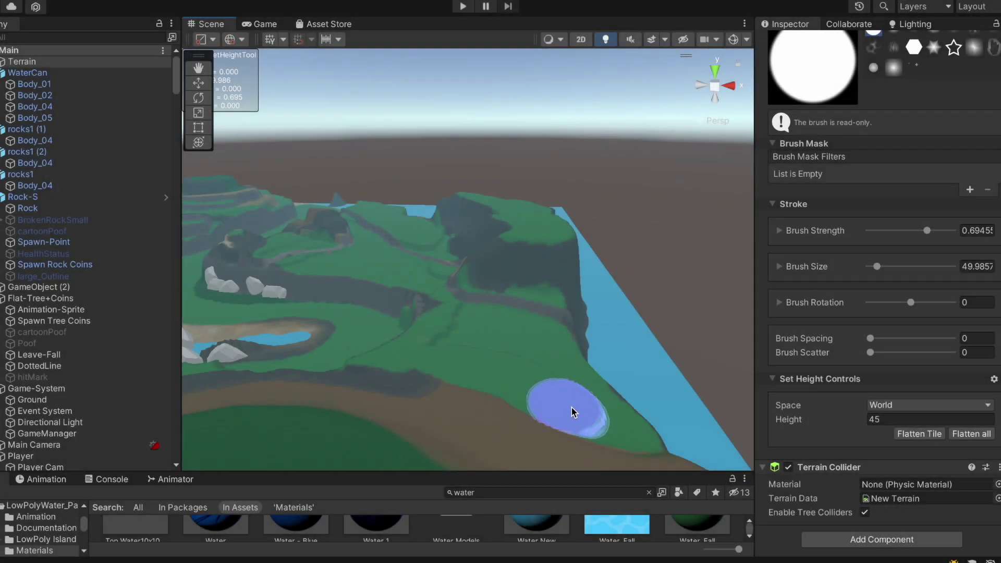
- Level the grassy coastal ledge to height 45 and the ground beside the ravine to height 42 with Set Height
{"action": "mouse_move", "coordinate": [574, 412]}
{"action": "left_mouse_down"}
{"action": "mouse_move", "coordinate": [586, 393]}
{"action": "mouse_move", "coordinate": [544, 341]}
{"action": "left_mouse_up"}
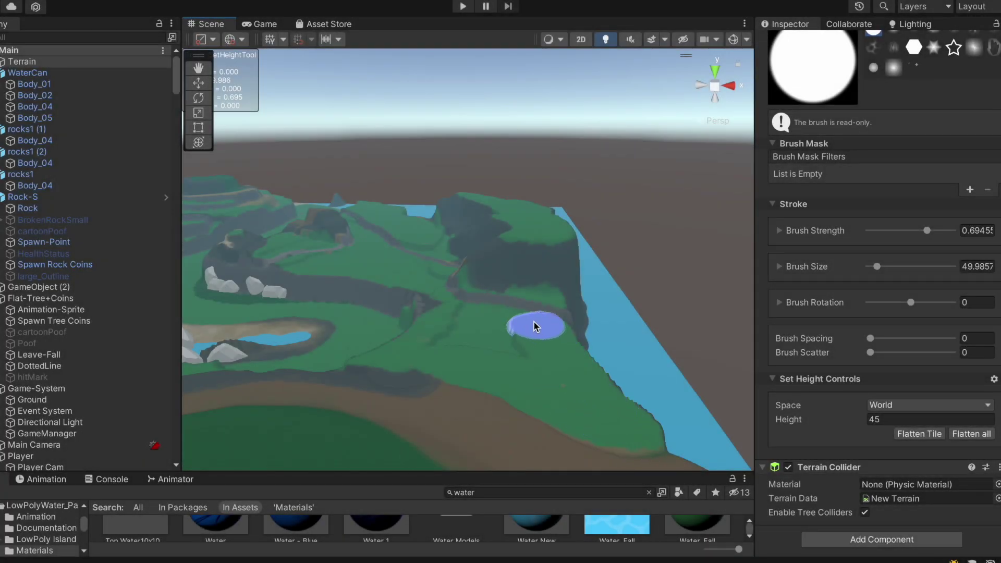
{"action": "mouse_move", "coordinate": [525, 368]}
{"action": "left_mouse_down", "text": "alt"}
{"action": "mouse_move", "coordinate": [620, 365]}
{"action": "mouse_move", "coordinate": [526, 354]}
{"action": "left_mouse_up", "text": "alt"}
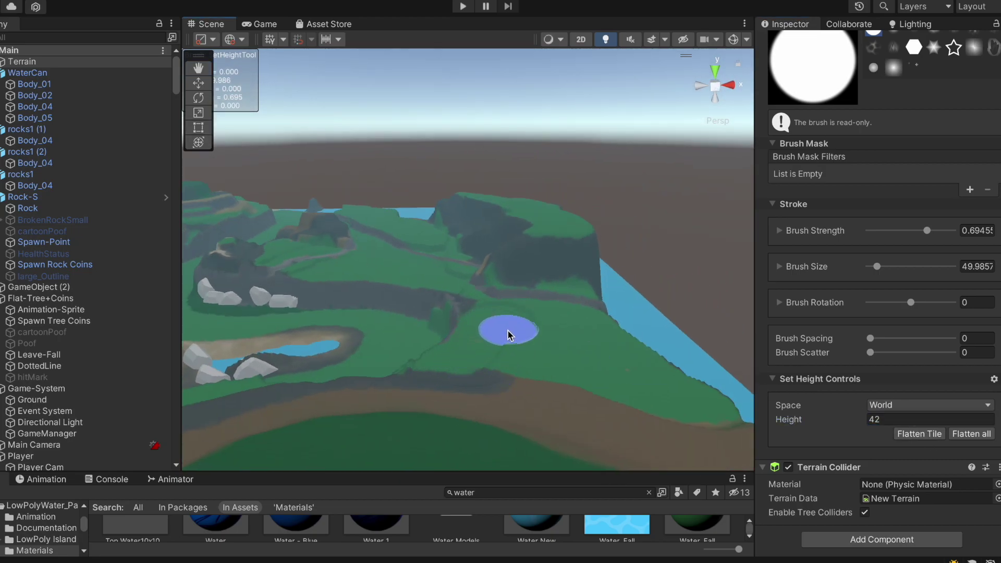
{"action": "mouse_move", "coordinate": [474, 365]}
{"action": "left_mouse_down", "text": "alt"}
{"action": "mouse_move", "coordinate": [444, 319]}
{"action": "mouse_move", "coordinate": [620, 280]}
{"action": "mouse_move", "coordinate": [462, 311]}
{"action": "left_mouse_up", "text": "alt"}
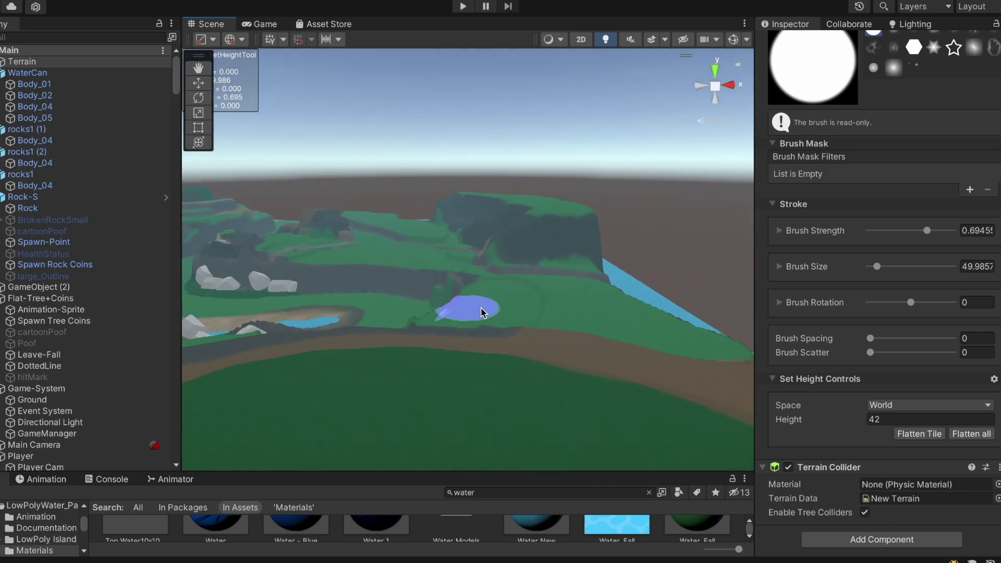
- Examine the reshaped ledge, the coastline, the whole island and the ravine from several viewpoints
{"action": "scroll", "coordinate": [581, 293], "scroll_direction": "up", "scroll_amount": 3}
{"action": "scroll", "coordinate": [581, 293], "scroll_direction": "up", "scroll_amount": 2}
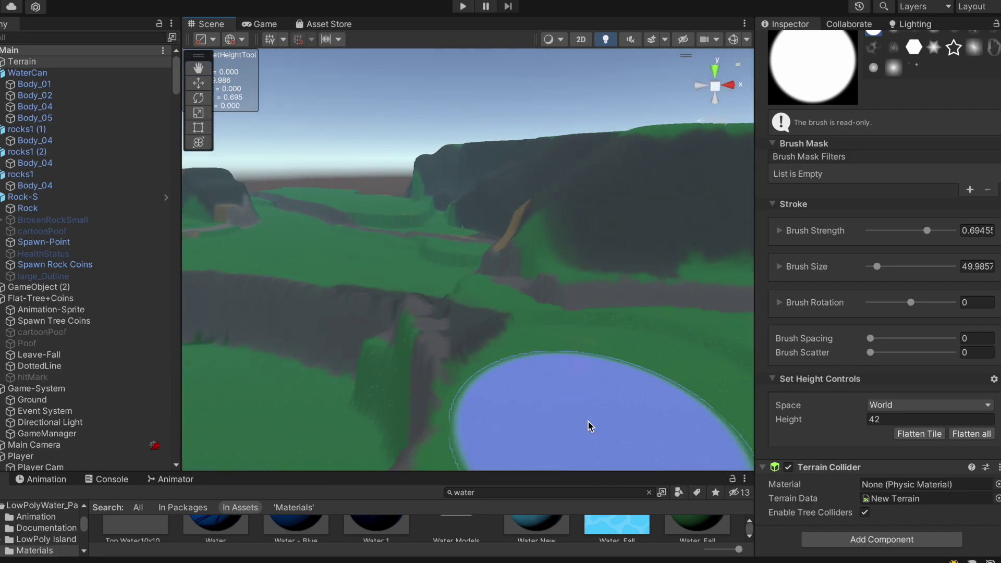
{"action": "scroll", "coordinate": [588, 422], "scroll_direction": "down", "scroll_amount": 5}
{"action": "mouse_move", "coordinate": [587, 420]}
{"action": "left_mouse_down", "text": "alt"}
{"action": "mouse_move", "coordinate": [641, 547]}
{"action": "mouse_move", "coordinate": [697, 391]}
{"action": "mouse_move", "coordinate": [514, 417]}
{"action": "left_mouse_up", "text": "alt"}
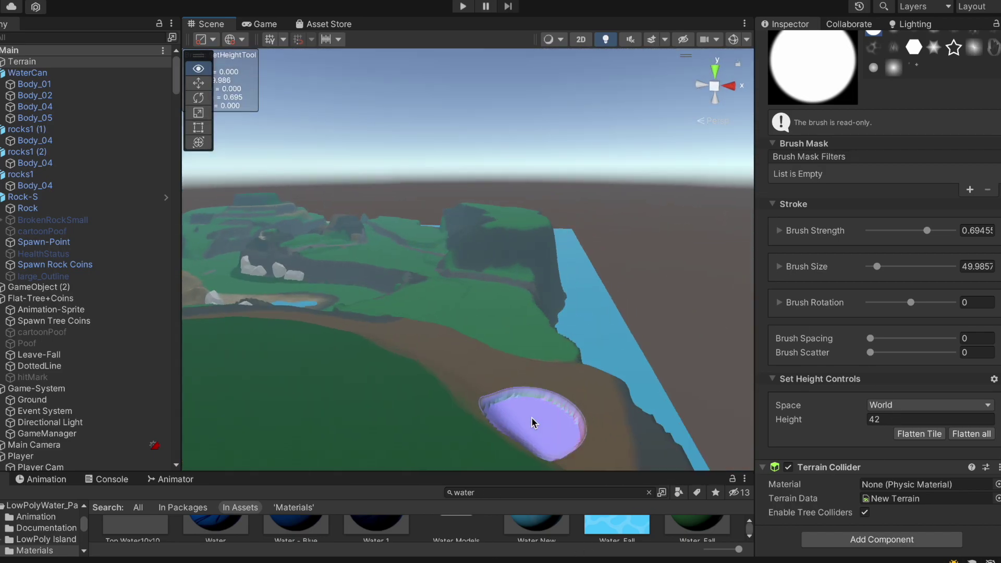
{"action": "left_click_drag", "start_coordinate": [485, 342], "coordinate": [569, 420], "text": "alt"}
{"action": "mouse_move", "coordinate": [352, 418]}
{"action": "left_mouse_down", "text": "alt"}
{"action": "mouse_move", "coordinate": [525, 413]}
{"action": "mouse_move", "coordinate": [587, 261]}
{"action": "mouse_move", "coordinate": [465, 292]}
{"action": "mouse_move", "coordinate": [346, 382]}
{"action": "mouse_move", "coordinate": [224, 365]}
{"action": "mouse_move", "coordinate": [292, 396]}
{"action": "mouse_move", "coordinate": [365, 190]}
{"action": "left_mouse_up", "text": "alt"}
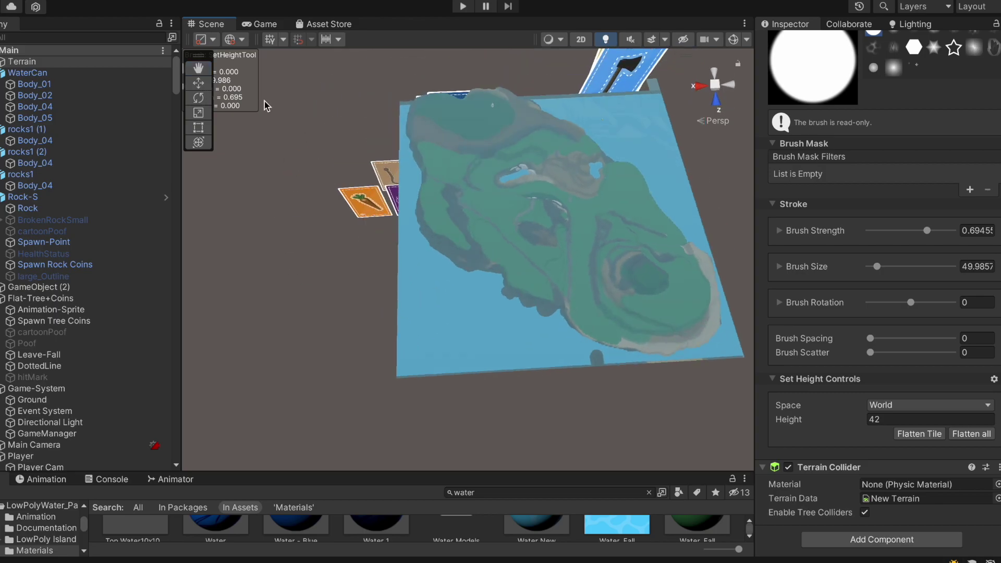
{"action": "left_click", "coordinate": [199, 68]}
{"action": "scroll", "coordinate": [488, 98], "scroll_direction": "up", "scroll_amount": 3}
{"action": "left_click_drag", "start_coordinate": [489, 98], "coordinate": [649, 190]}
{"action": "left_click_drag", "start_coordinate": [417, 234], "coordinate": [292, 58], "text": "alt"}
{"action": "left_click_drag", "start_coordinate": [577, 315], "coordinate": [407, 130], "text": "alt"}
{"action": "mouse_move", "coordinate": [446, 230]}
{"action": "left_mouse_down", "text": "alt"}
{"action": "mouse_move", "coordinate": [641, 233]}
{"action": "mouse_move", "coordinate": [668, 245]}
{"action": "left_mouse_up", "text": "alt"}
- Sculpt a terrace beside the head of the ravine using Set Height with a height of 20
{"action": "left_click", "coordinate": [868, 164]}
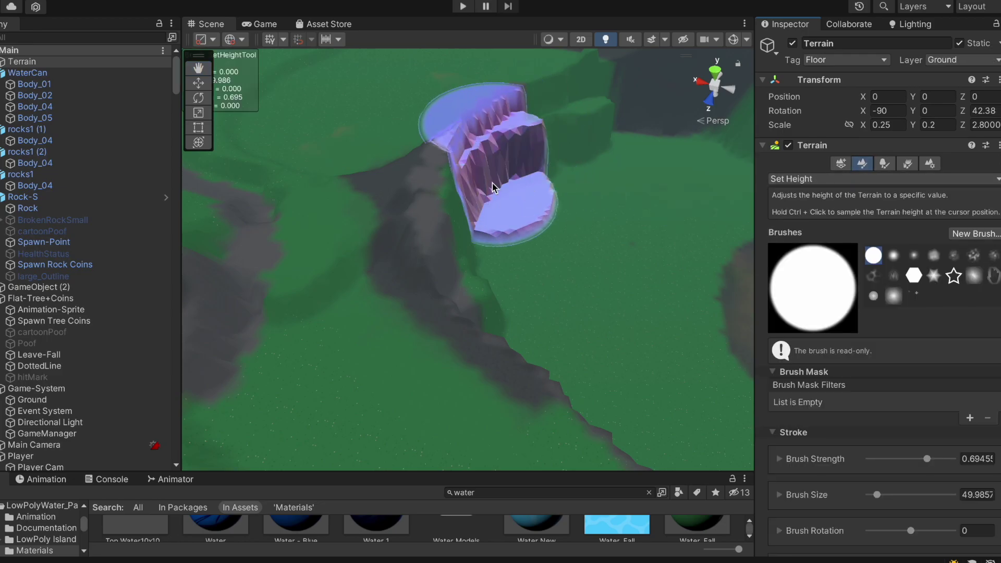
{"action": "scroll", "coordinate": [860, 433], "scroll_direction": "down", "scroll_amount": 5}
{"action": "mouse_move", "coordinate": [567, 242]}
{"action": "left_mouse_down"}
{"action": "mouse_move", "coordinate": [454, 212]}
{"action": "mouse_move", "coordinate": [483, 186]}
{"action": "mouse_move", "coordinate": [591, 145]}
{"action": "left_mouse_up"}
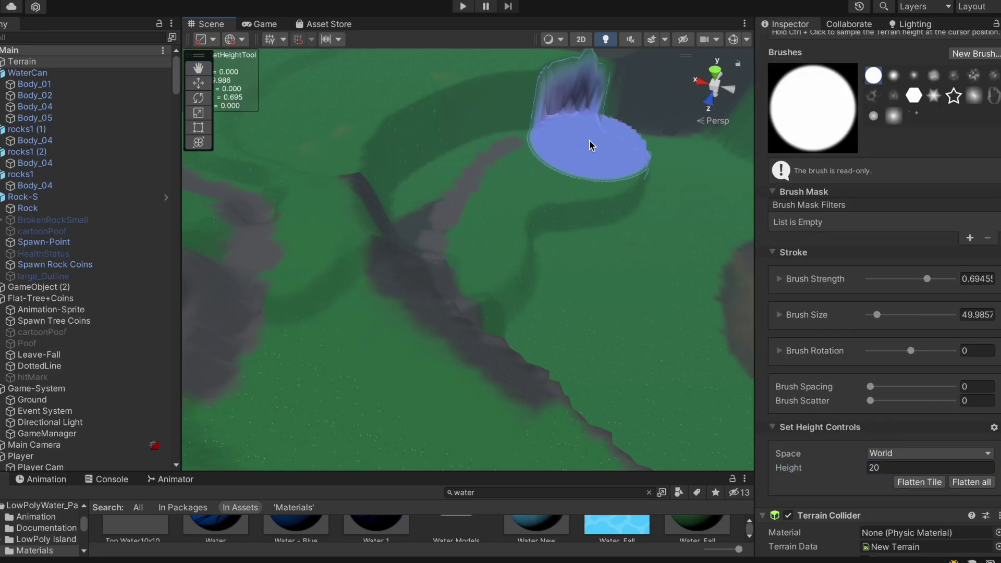
{"action": "scroll", "coordinate": [688, 196], "scroll_direction": "down", "scroll_amount": 4}
{"action": "left_click_drag", "start_coordinate": [688, 197], "coordinate": [587, 202], "text": "alt"}
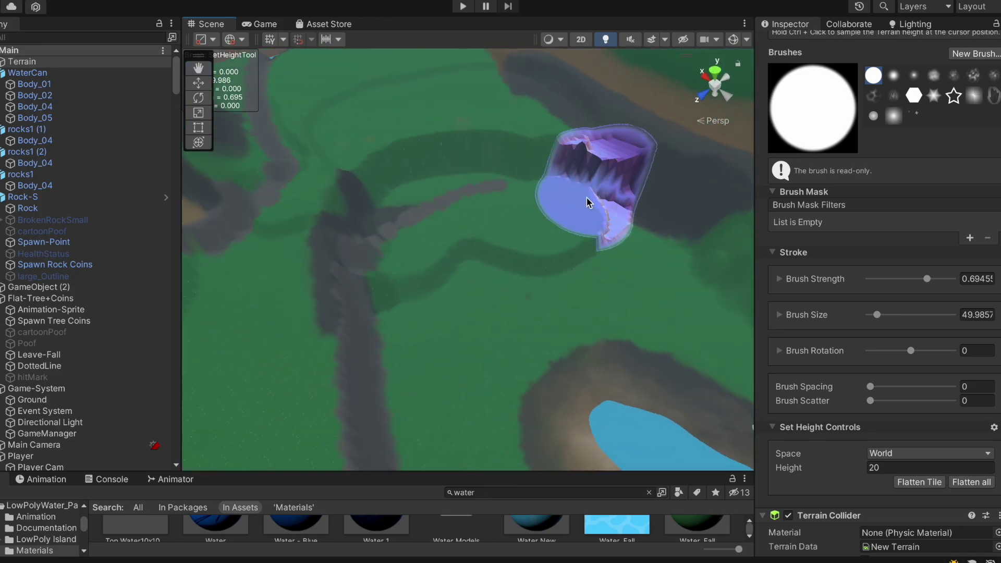
- Sculpt a lower terrace between the raised terrace and the pond using Set Height with a height of 12
{"action": "right_click_drag", "start_coordinate": [441, 193], "coordinate": [206, 151]}
{"action": "scroll", "coordinate": [455, 248], "scroll_direction": "up", "scroll_amount": 5}
{"action": "scroll", "coordinate": [456, 311], "scroll_direction": "down", "scroll_amount": 2}
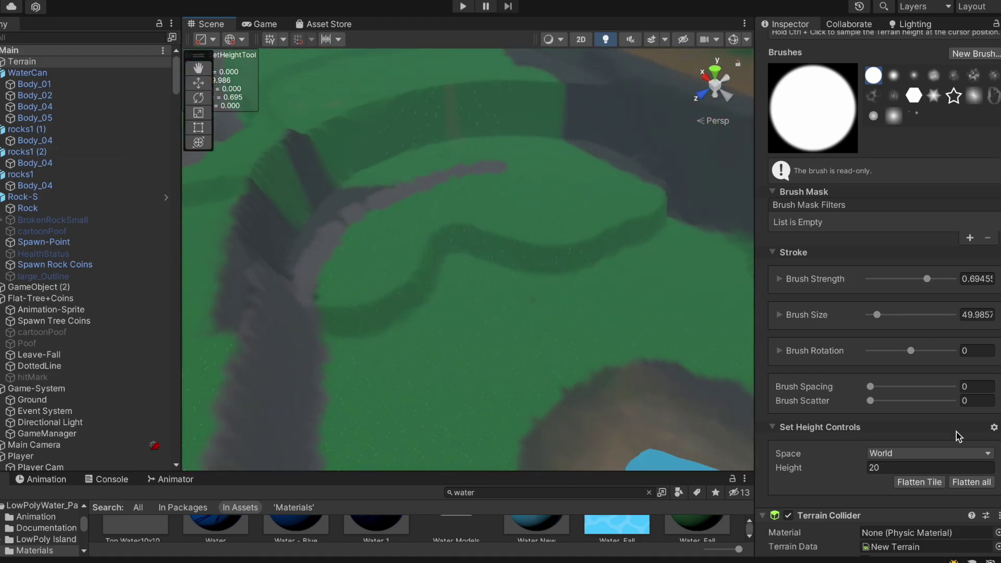
{"action": "mouse_move", "coordinate": [402, 283]}
{"action": "left_mouse_down"}
{"action": "mouse_move", "coordinate": [478, 243]}
{"action": "mouse_move", "coordinate": [598, 234]}
{"action": "left_mouse_up"}
{"action": "right_click_drag", "start_coordinate": [511, 272], "coordinate": [485, 190]}
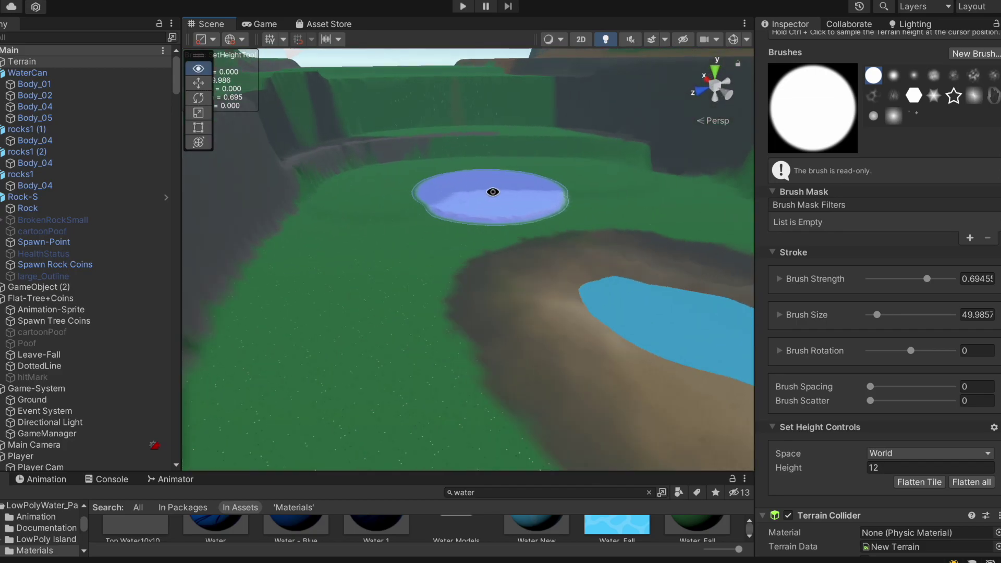
- Sculpt the slope between the ravine head and the pond using Set Height with heights of 14 and 20
{"action": "left_click", "coordinate": [896, 466]}
{"action": "type", "text": "4"}
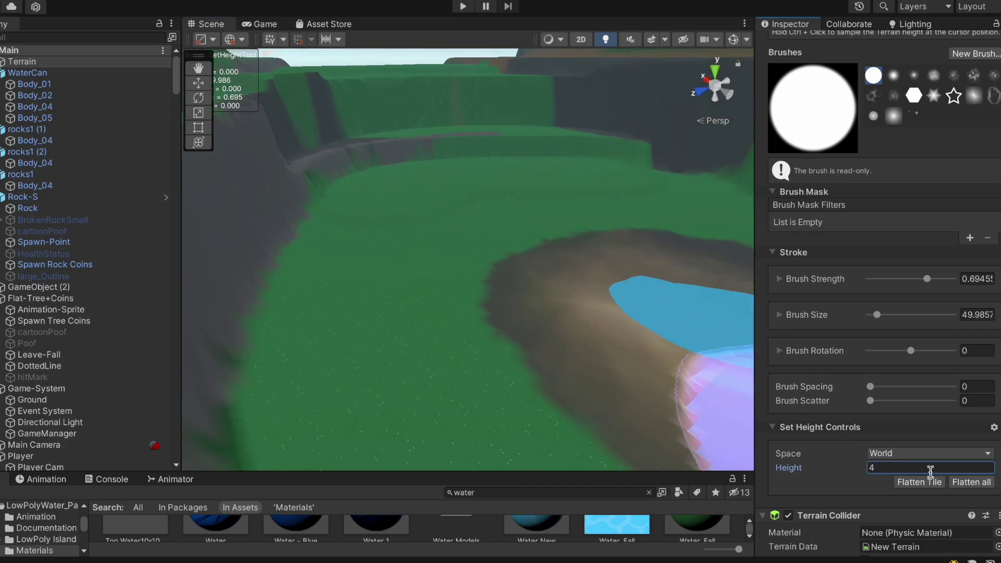
{"action": "key", "text": "BackSpace"}
{"action": "type", "text": "14"}
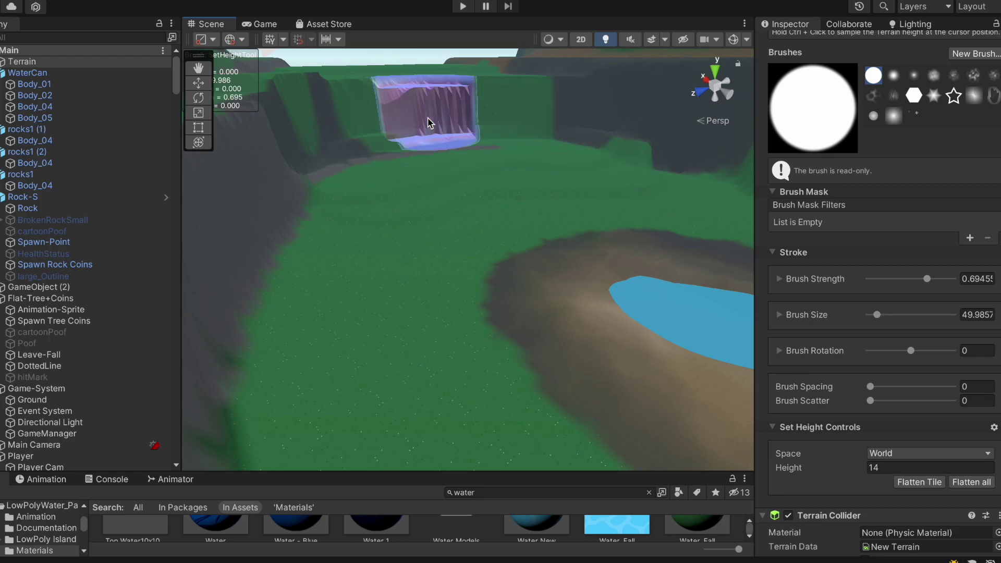
{"action": "left_click_drag", "start_coordinate": [427, 123], "coordinate": [500, 202], "text": "alt"}
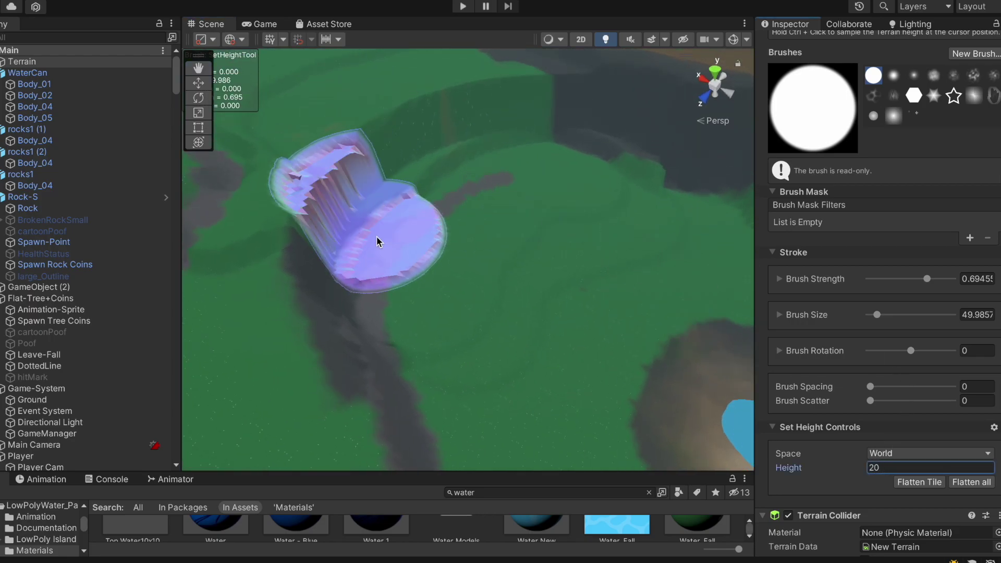
{"action": "mouse_move", "coordinate": [367, 259]}
{"action": "left_mouse_down"}
{"action": "mouse_move", "coordinate": [484, 165]}
{"action": "mouse_move", "coordinate": [519, 157]}
{"action": "left_mouse_up"}
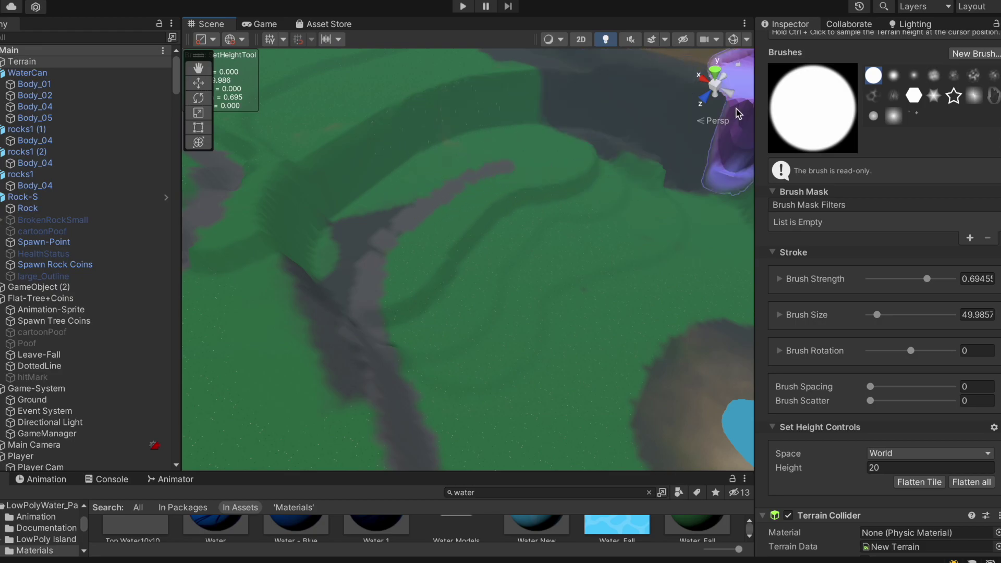
- Sculpt a higher terrace above the ravine head using Set Height, trying a height of 30 and settling on 28
{"action": "left_click_drag", "start_coordinate": [264, 94], "coordinate": [302, 156], "text": "alt"}
{"action": "type", "text": "30"}
{"action": "key", "text": "Return"}
{"action": "mouse_move", "coordinate": [408, 121]}
{"action": "left_mouse_down", "text": "alt"}
{"action": "mouse_move", "coordinate": [402, 230]}
{"action": "mouse_move", "coordinate": [279, 277]}
{"action": "left_mouse_up", "text": "alt"}
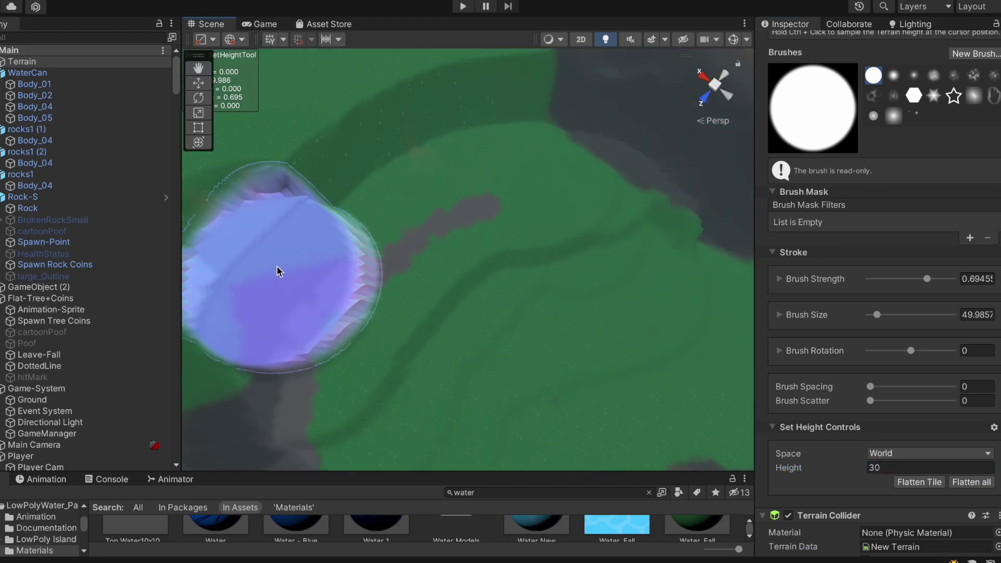
{"action": "mouse_move", "coordinate": [496, 127]}
{"action": "right_mouse_down"}
{"action": "mouse_move", "coordinate": [290, 147]}
{"action": "mouse_move", "coordinate": [332, 91]}
{"action": "right_mouse_up"}
{"action": "scroll", "coordinate": [332, 91], "scroll_direction": "up", "scroll_amount": 4}
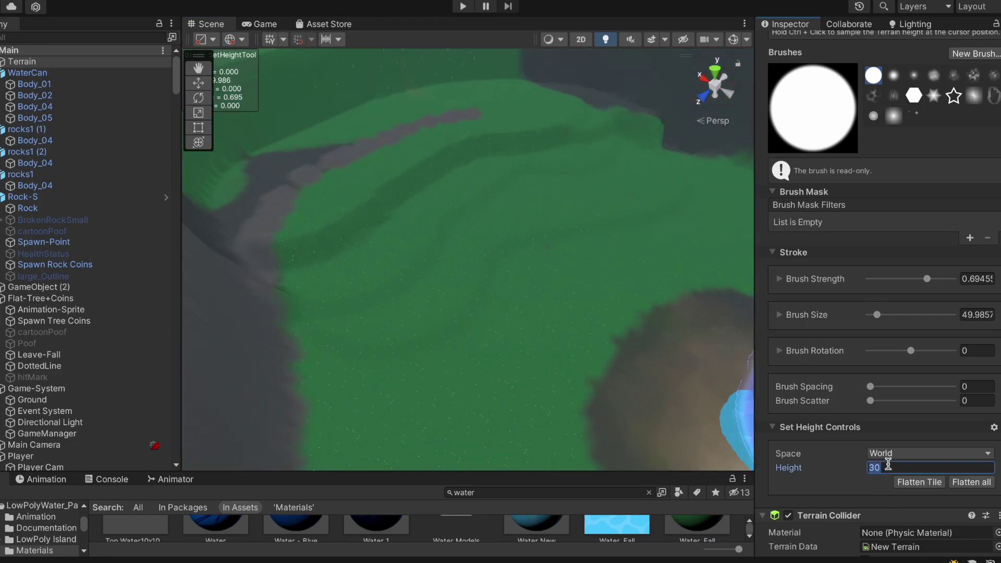
{"action": "mouse_move", "coordinate": [239, 168]}
{"action": "left_mouse_down"}
{"action": "mouse_move", "coordinate": [373, 89]}
{"action": "mouse_move", "coordinate": [505, 70]}
{"action": "left_mouse_up"}
{"action": "scroll", "coordinate": [384, 212], "scroll_direction": "down", "scroll_amount": 3}
{"action": "left_click_drag", "start_coordinate": [384, 212], "coordinate": [777, 226], "text": "alt"}
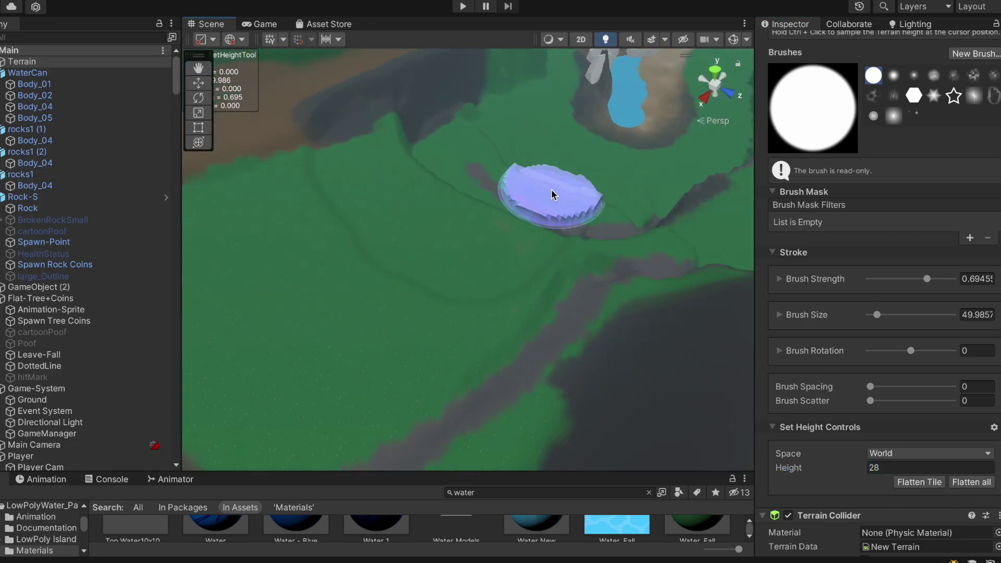
{"action": "left_click_drag", "start_coordinate": [552, 194], "coordinate": [711, 314], "text": "alt"}
- Sculpt narrow upper terraces above the ravine head with a brush size of about 8, using heights of 36 and 40
{"action": "scroll", "coordinate": [711, 314], "scroll_direction": "down", "scroll_amount": 5}
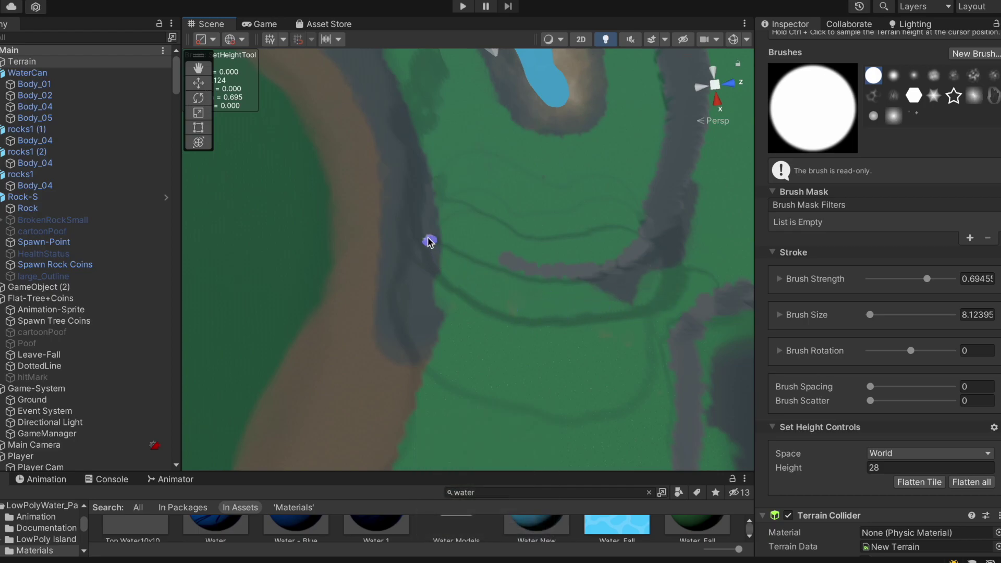
{"action": "right_click_drag", "start_coordinate": [543, 258], "coordinate": [505, 360]}
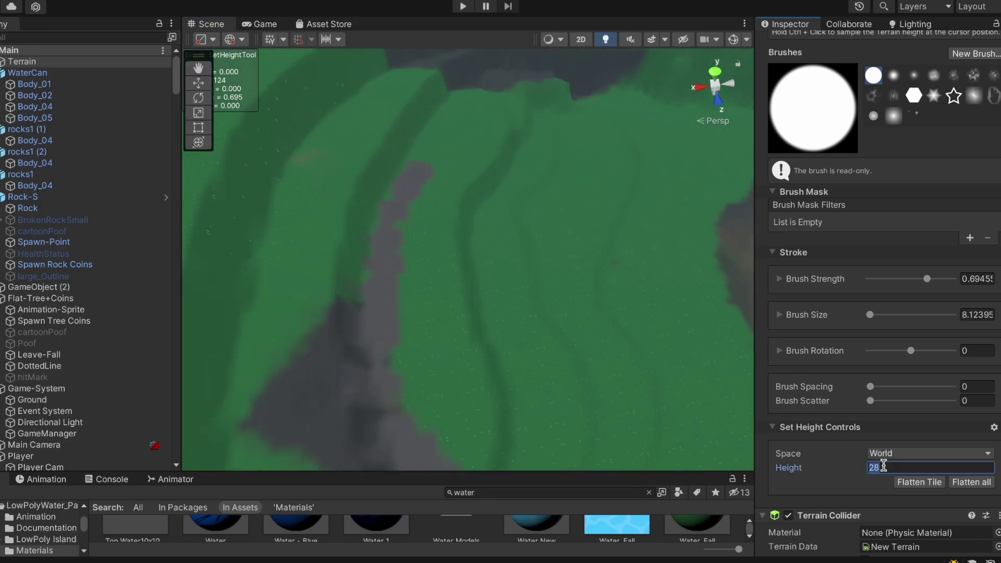
{"action": "mouse_move", "coordinate": [239, 226]}
{"action": "right_mouse_down"}
{"action": "mouse_move", "coordinate": [22, 219]}
{"action": "mouse_move", "coordinate": [96, 121]}
{"action": "mouse_move", "coordinate": [272, 187]}
{"action": "right_mouse_up"}
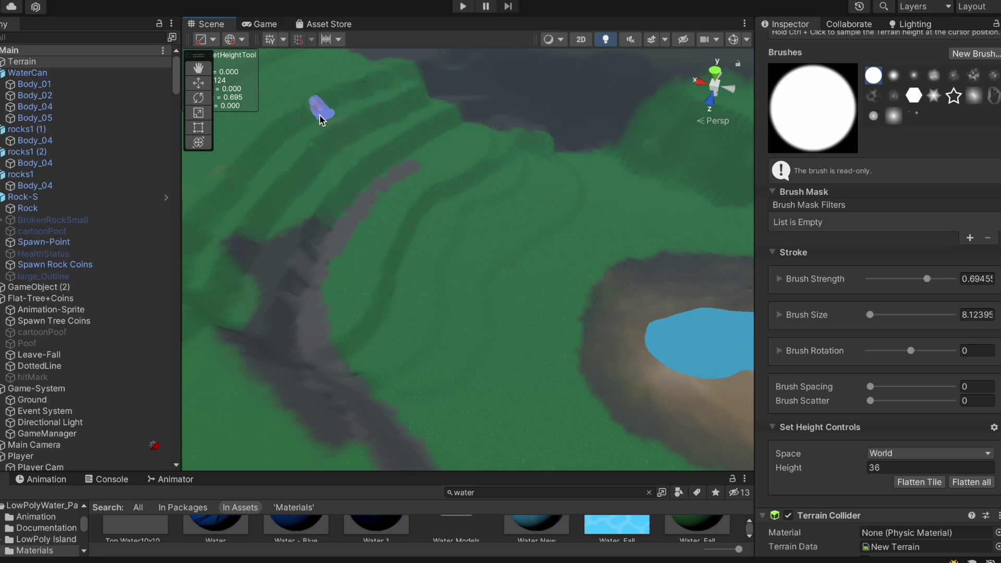
{"action": "left_click_drag", "start_coordinate": [189, 280], "coordinate": [469, 270], "text": "alt"}
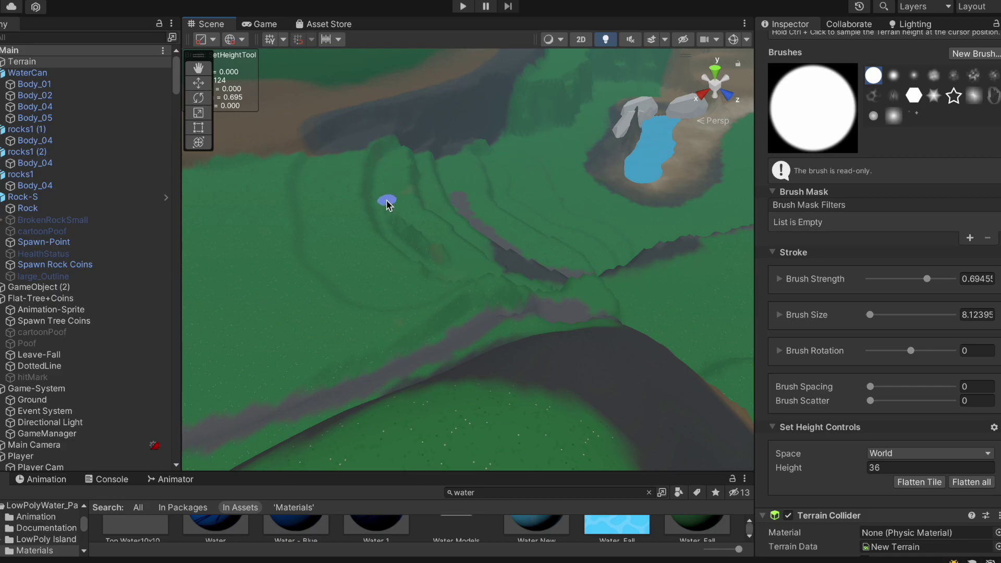
{"action": "left_click_drag", "start_coordinate": [410, 233], "coordinate": [380, 224], "text": "alt"}
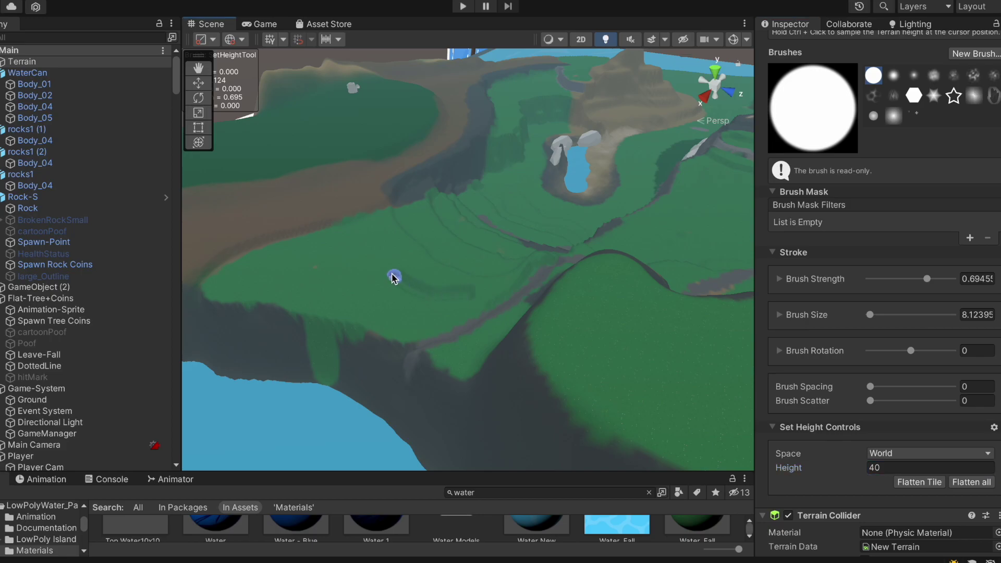
{"action": "mouse_move", "coordinate": [391, 276]}
{"action": "left_mouse_down", "text": "alt"}
{"action": "mouse_move", "coordinate": [234, 268]}
{"action": "mouse_move", "coordinate": [190, 224]}
{"action": "left_mouse_up", "text": "alt"}
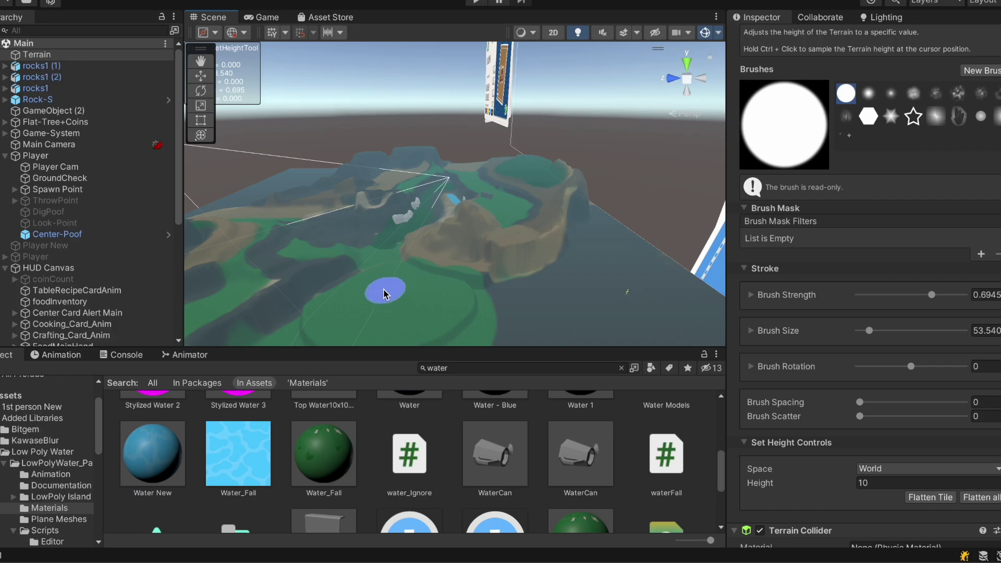
- Reduce the Set Height brush size to about 30 while inspecting the round grassy platform by the coast
{"action": "scroll", "coordinate": [386, 294], "scroll_direction": "down", "scroll_amount": 4}
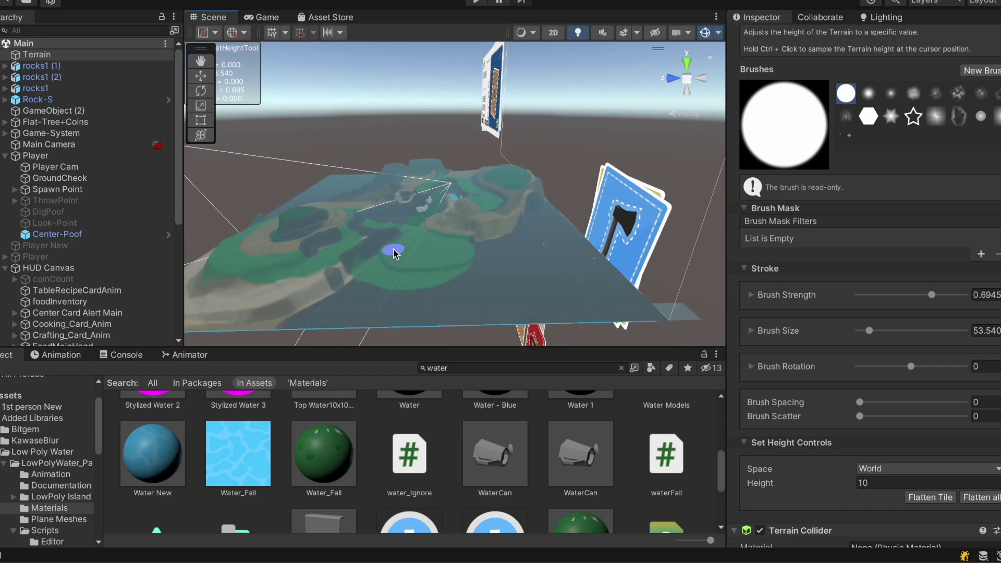
{"action": "scroll", "coordinate": [466, 253], "scroll_direction": "up", "scroll_amount": 5}
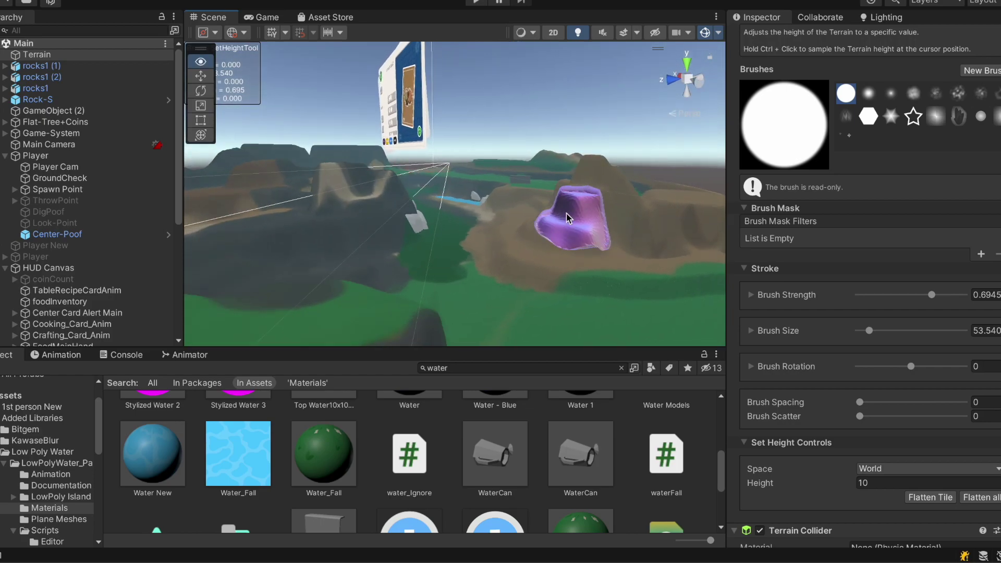
{"action": "mouse_move", "coordinate": [549, 312]}
{"action": "left_mouse_down", "text": "alt"}
{"action": "mouse_move", "coordinate": [409, 312]}
{"action": "mouse_move", "coordinate": [423, 342]}
{"action": "left_mouse_up", "text": "alt"}
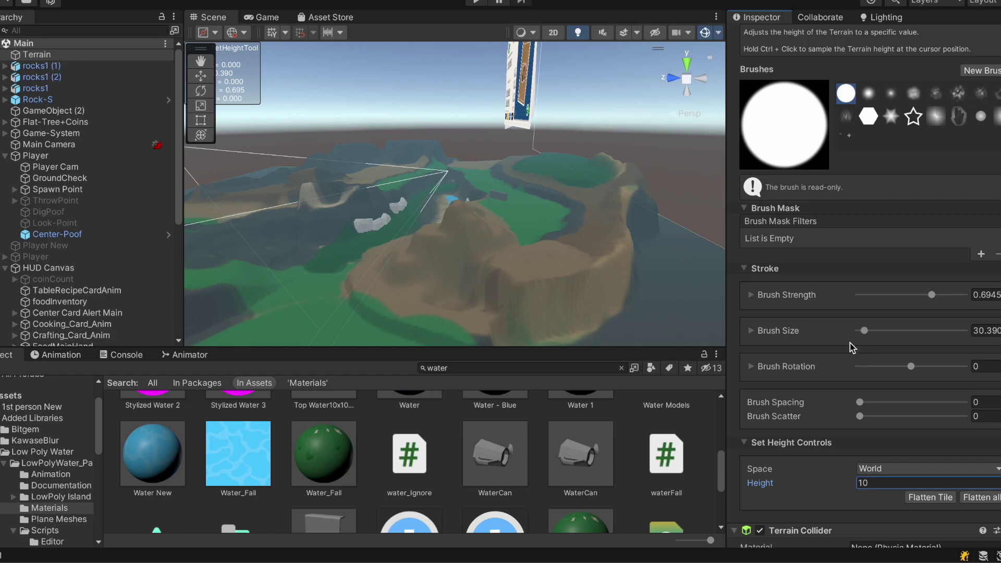
{"action": "scroll", "coordinate": [886, 427], "scroll_direction": "down", "scroll_amount": 1}
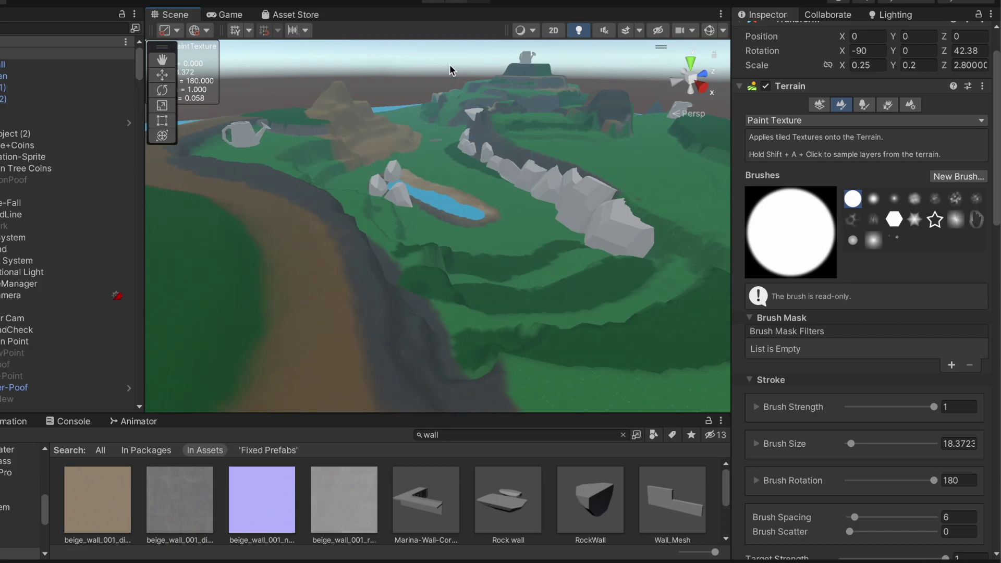
- Duplicate Rock Bundle 2 and move the copy beside the pond, to about Z 362.1
{"action": "scroll", "coordinate": [449, 70], "scroll_direction": "up", "scroll_amount": 4}
{"action": "left_click_drag", "start_coordinate": [449, 70], "coordinate": [295, 157], "text": "alt"}
{"action": "scroll", "coordinate": [67, 276], "scroll_direction": "down", "scroll_amount": 15}
{"action": "scroll", "coordinate": [67, 275], "scroll_direction": "down", "scroll_amount": 15}
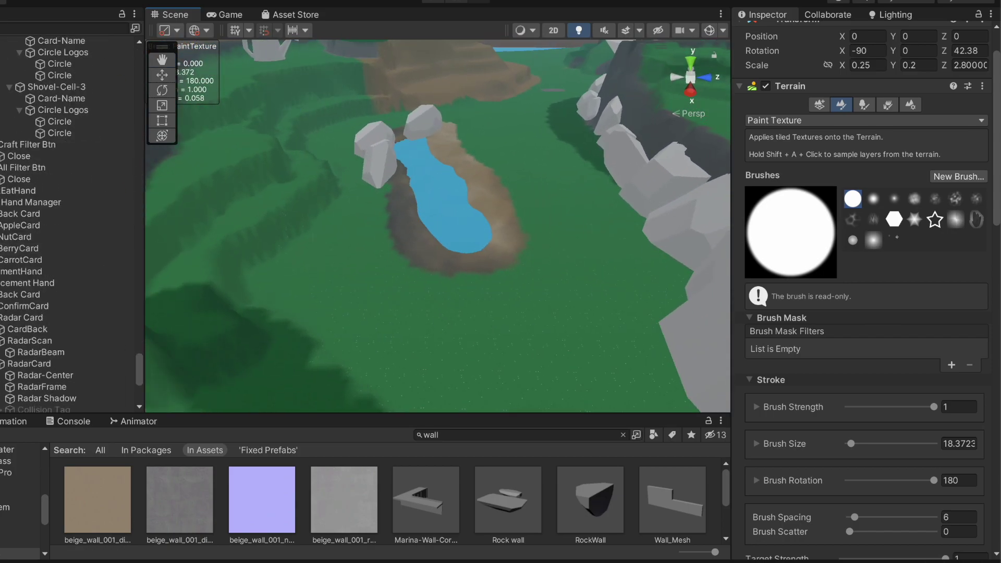
{"action": "left_click", "coordinate": [8, 2]}
{"action": "left_click", "coordinate": [53, 140]}
{"action": "scroll", "coordinate": [76, 387], "scroll_direction": "down", "scroll_amount": 8}
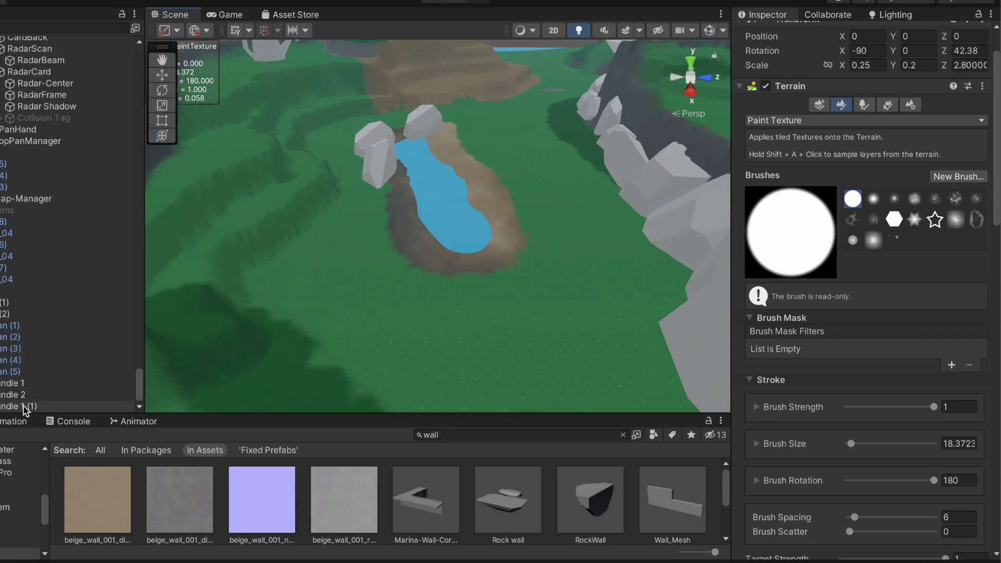
{"action": "double_click", "coordinate": [73, 406]}
{"action": "double_click", "coordinate": [21, 394]}
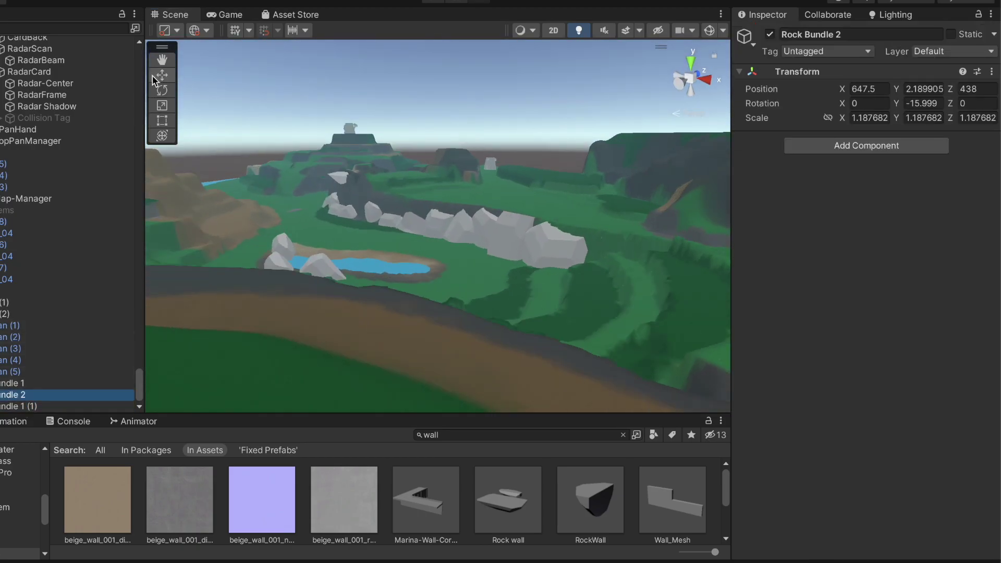
{"action": "key", "text": "ctrl+d"}
{"action": "left_click_drag", "start_coordinate": [474, 235], "coordinate": [443, 263]}
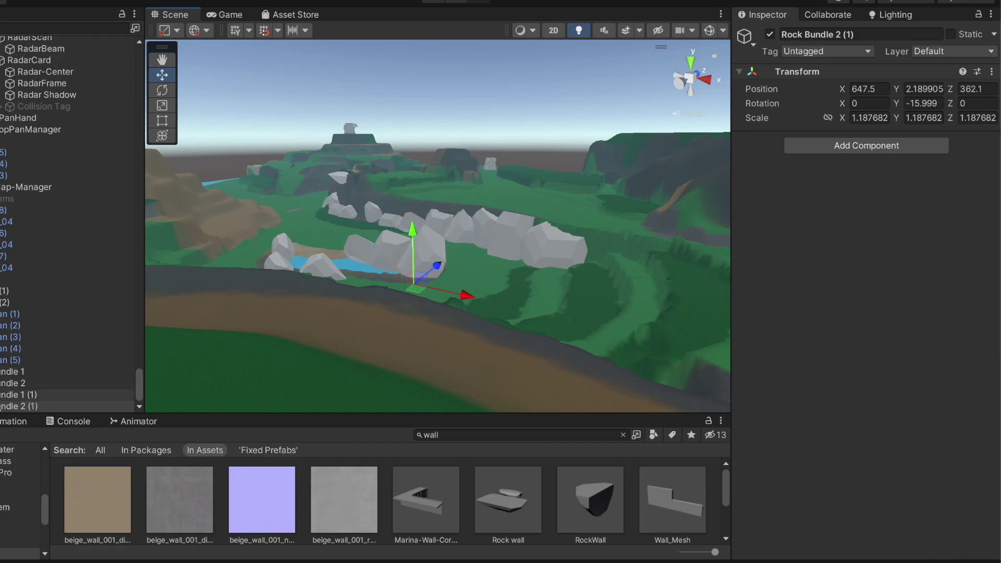
- Move the copied rock bundle to the cliff edge above the terraces, at about X 704.5, Y 20.7, Z 257.1
{"action": "double_click", "coordinate": [16, 406]}
{"action": "left_click_drag", "start_coordinate": [555, 223], "coordinate": [78, 338], "text": "alt"}
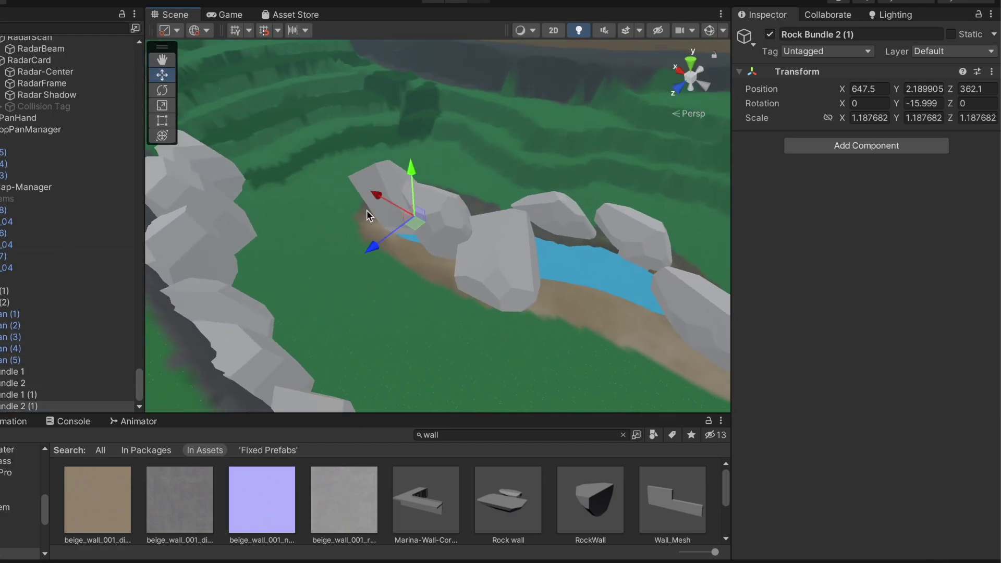
{"action": "left_click_drag", "start_coordinate": [368, 216], "coordinate": [208, 99], "text": "alt"}
{"action": "left_click_drag", "start_coordinate": [438, 168], "coordinate": [637, 104]}
{"action": "left_click_drag", "start_coordinate": [556, 169], "coordinate": [498, 121]}
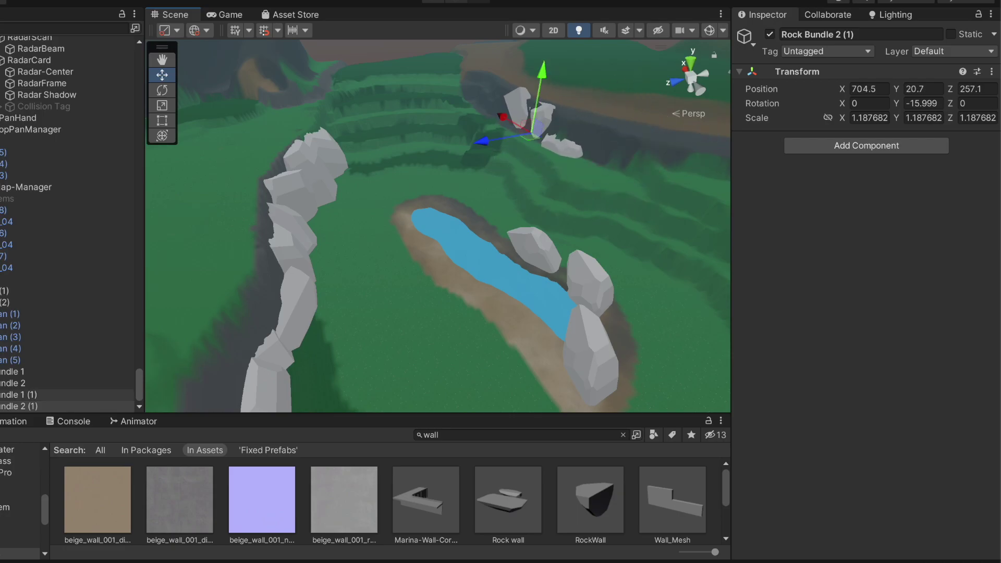
- Scale the copied rock bundle down uniformly to about 0.904
{"action": "double_click", "coordinate": [19, 406]}
{"action": "scroll", "coordinate": [491, 350], "scroll_direction": "down", "scroll_amount": 5}
{"action": "left_click_drag", "start_coordinate": [490, 350], "coordinate": [584, 276], "text": "alt"}
{"action": "left_click_drag", "start_coordinate": [444, 229], "coordinate": [422, 237]}
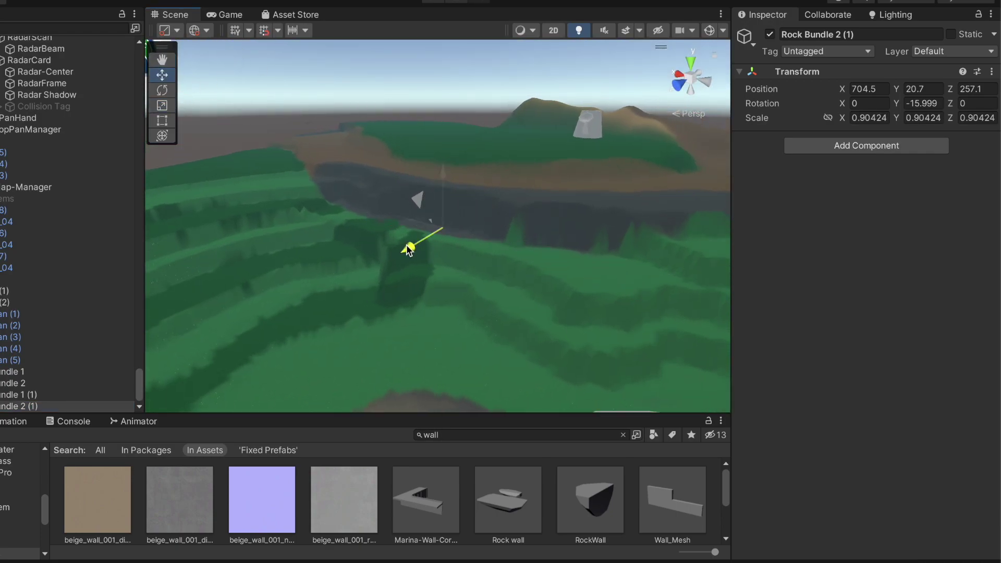
- Reposition the scaled rock bundle so its rocks line the foot of the dark cliff behind the terraces
{"action": "left_click_drag", "start_coordinate": [396, 226], "coordinate": [504, 202]}
{"action": "scroll", "coordinate": [639, 237], "scroll_direction": "up", "scroll_amount": 10}
{"action": "right_click_drag", "start_coordinate": [504, 201], "coordinate": [396, 282]}
{"action": "left_click_drag", "start_coordinate": [397, 283], "coordinate": [402, 277]}
{"action": "right_click_drag", "start_coordinate": [626, 250], "coordinate": [599, 245]}
{"action": "left_click", "coordinate": [506, 198]}
{"action": "left_click_drag", "start_coordinate": [505, 273], "coordinate": [485, 270]}
{"action": "right_click_drag", "start_coordinate": [485, 270], "coordinate": [324, 152]}
{"action": "left_click_drag", "start_coordinate": [324, 152], "coordinate": [235, 146], "text": "alt"}
- Duplicate the rock bundle at the cliff foot and move the copy along the cliff to about X 655.5, Z 263.3
{"action": "scroll", "coordinate": [235, 146], "scroll_direction": "down", "scroll_amount": 3}
{"action": "left_click", "coordinate": [55, 394]}
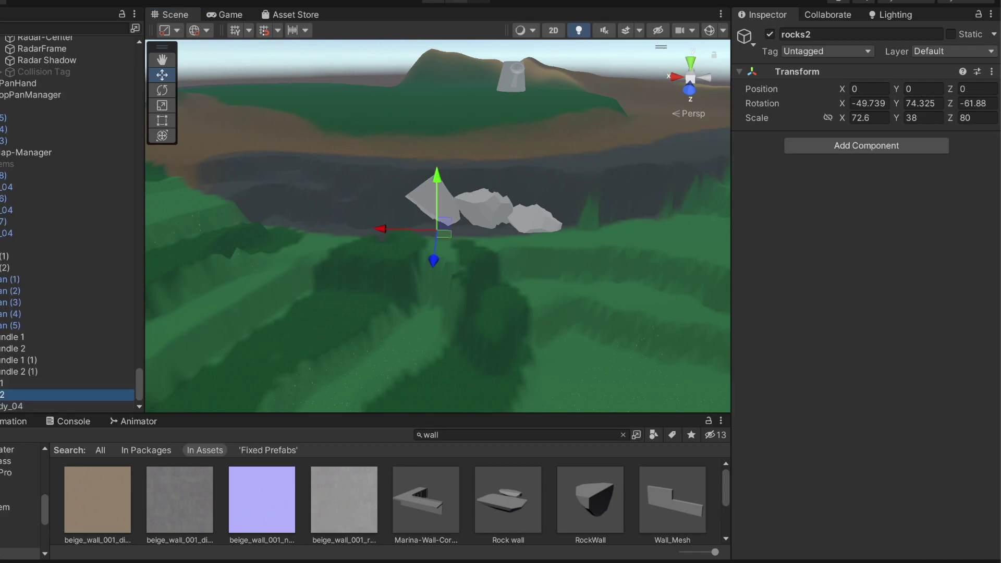
{"action": "left_click", "coordinate": [2, 371]}
{"action": "left_click", "coordinate": [10, 406]}
{"action": "left_click_drag", "start_coordinate": [464, 306], "coordinate": [356, 250], "text": "alt"}
{"action": "right_click_drag", "start_coordinate": [356, 251], "coordinate": [349, 243]}
{"action": "left_click_drag", "start_coordinate": [402, 228], "coordinate": [472, 262]}
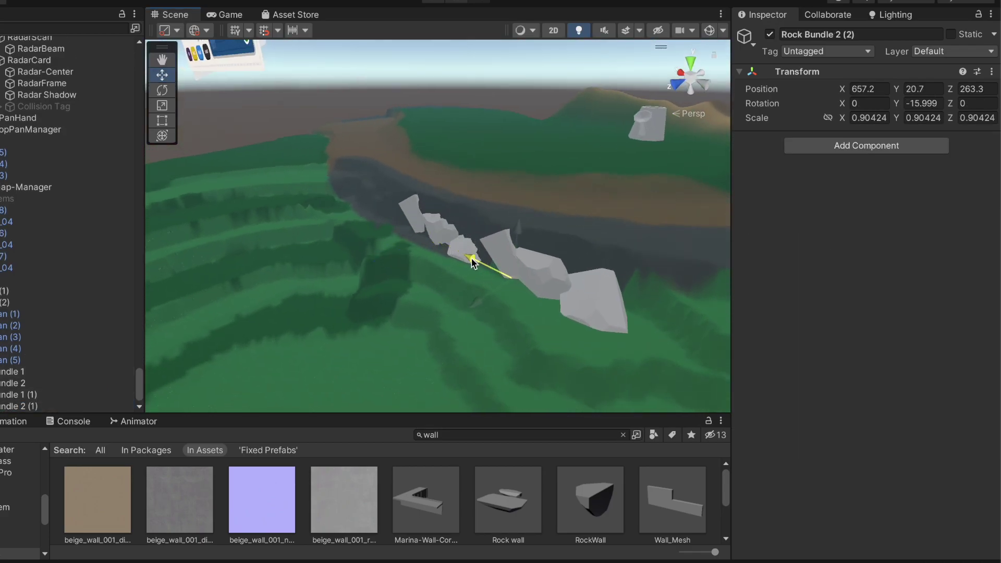
- Rotate the second rock bundle copy to about -210 degrees around Y and move it to about X 622.5, Z 274.9
{"action": "left_click", "coordinate": [162, 91]}
{"action": "left_click_drag", "start_coordinate": [509, 323], "coordinate": [664, 257]}
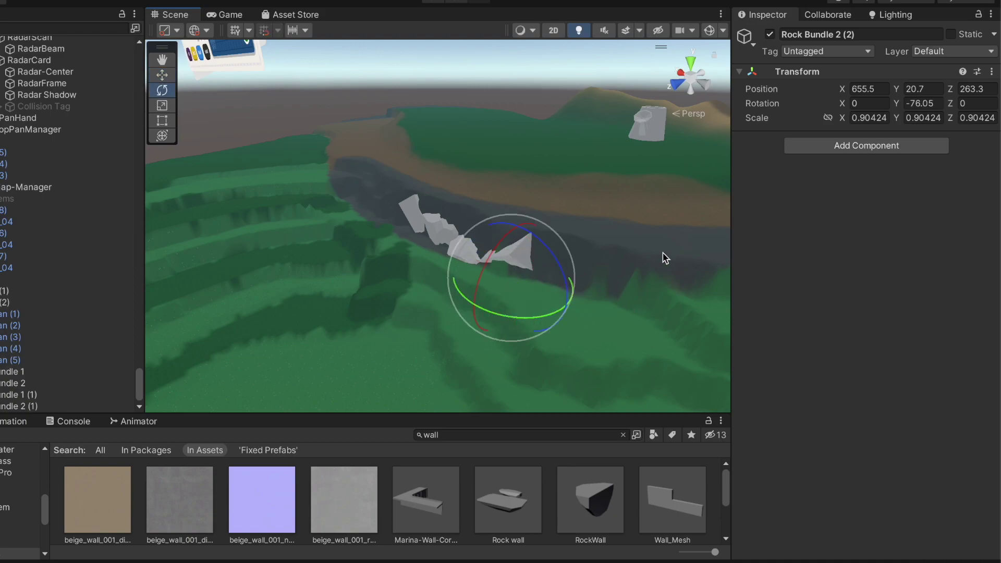
{"action": "left_click_drag", "start_coordinate": [453, 287], "coordinate": [548, 290]}
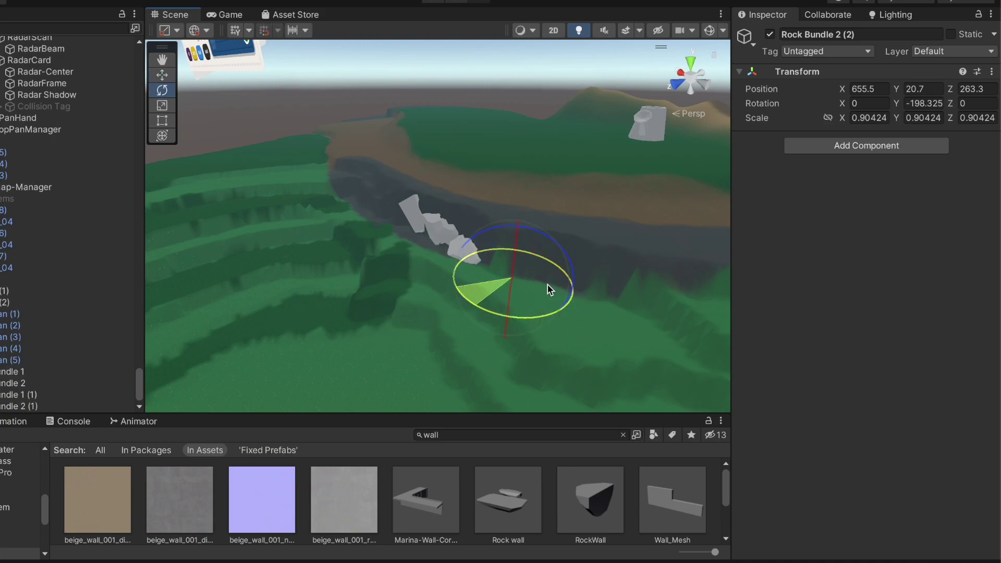
{"action": "left_click_drag", "start_coordinate": [483, 304], "coordinate": [540, 272]}
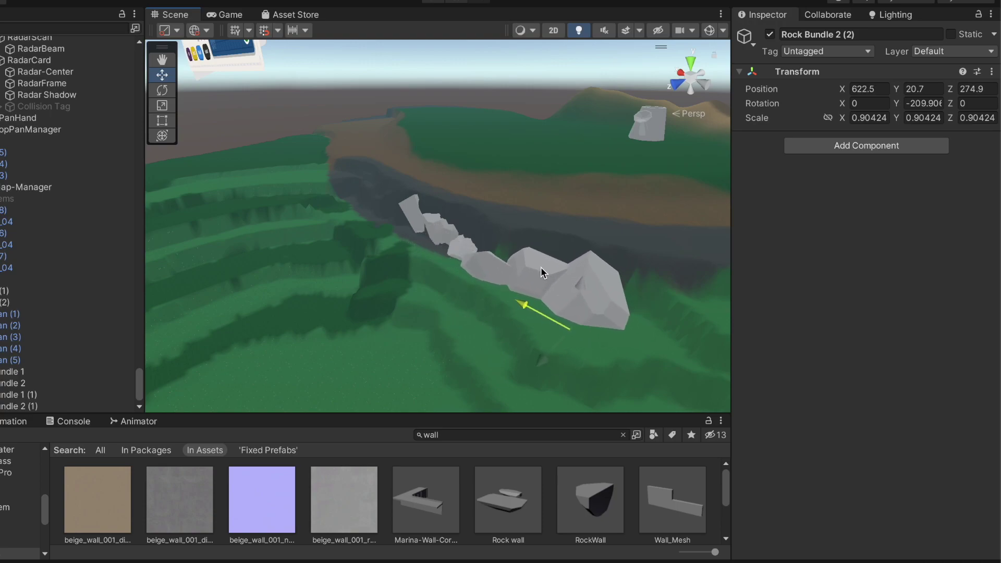
- Fine-tune the rotation and position of the second rock bundle copy so it continues the row along the cliff
{"action": "left_click", "coordinate": [155, 91]}
{"action": "left_click_drag", "start_coordinate": [562, 365], "coordinate": [600, 376]}
{"action": "key", "text": "w"}
{"action": "mouse_move", "coordinate": [549, 354]}
{"action": "left_mouse_down"}
{"action": "mouse_move", "coordinate": [581, 338]}
{"action": "mouse_move", "coordinate": [557, 354]}
{"action": "mouse_move", "coordinate": [556, 341]}
{"action": "left_mouse_up"}
{"action": "left_click", "coordinate": [162, 91]}
{"action": "left_click", "coordinate": [162, 76]}
{"action": "left_click_drag", "start_coordinate": [556, 342], "coordinate": [603, 218], "text": "alt"}
{"action": "right_click_drag", "start_coordinate": [604, 223], "coordinate": [710, 111]}
{"action": "scroll", "coordinate": [542, 163], "scroll_direction": "up", "scroll_amount": 4}
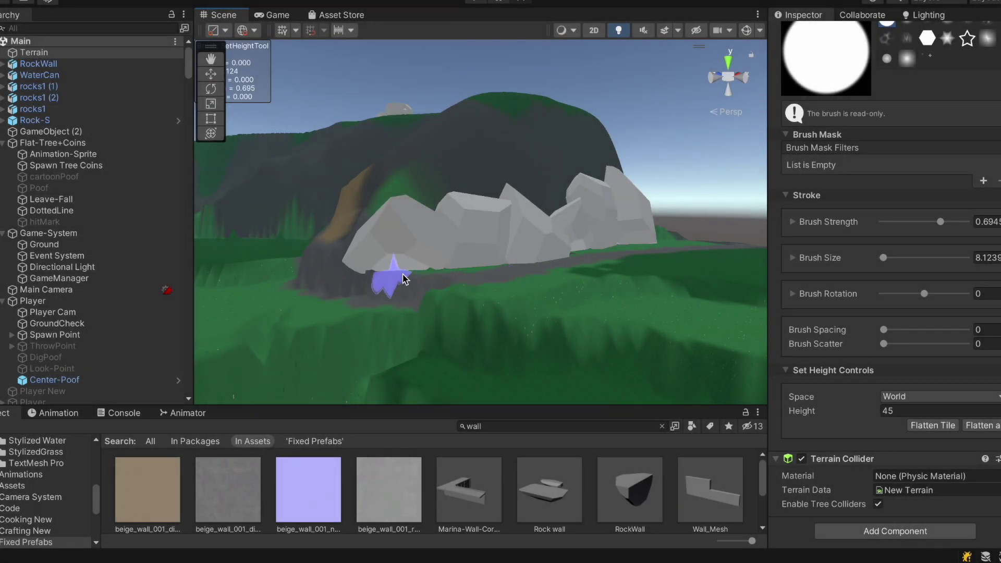
- Examine the rock rows beside the cliff and path at ground level, and the whole island's layout from above
{"action": "left_click_drag", "start_coordinate": [527, 282], "coordinate": [182, 263], "text": "alt"}
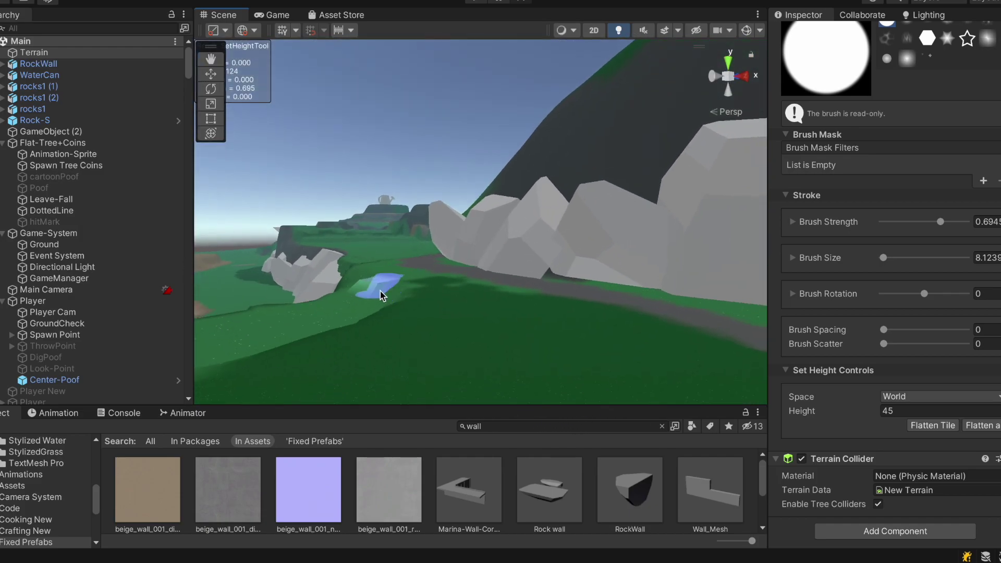
{"action": "right_click_drag", "start_coordinate": [430, 298], "coordinate": [445, 286]}
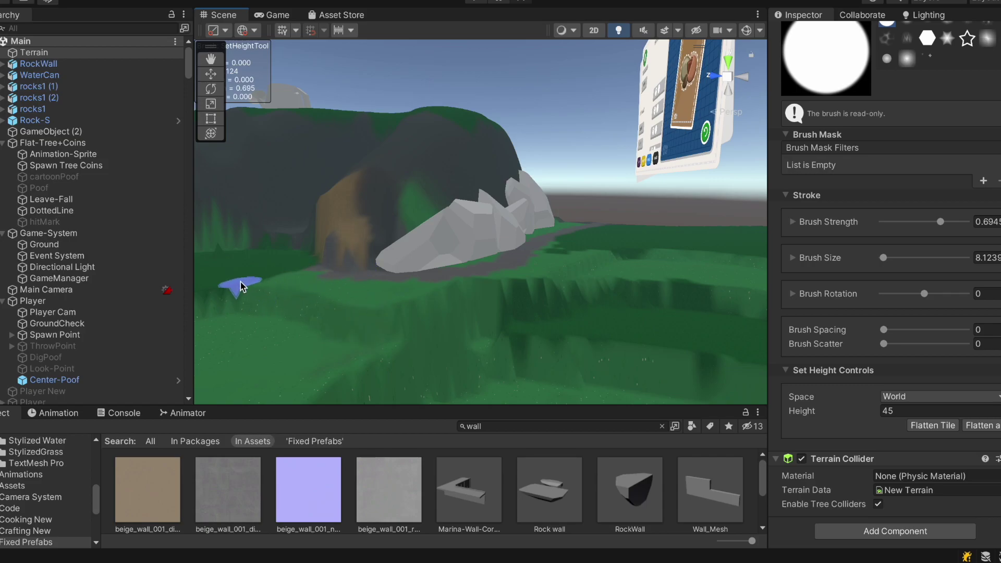
{"action": "left_click_drag", "start_coordinate": [586, 248], "coordinate": [440, 355], "text": "alt"}
{"action": "scroll", "coordinate": [364, 298], "scroll_direction": "down", "scroll_amount": 3}
{"action": "left_click_drag", "start_coordinate": [363, 297], "coordinate": [443, 417], "text": "alt"}
{"action": "scroll", "coordinate": [398, 299], "scroll_direction": "down", "scroll_amount": 5}
{"action": "left_click_drag", "start_coordinate": [437, 263], "coordinate": [513, 300], "text": "alt"}
{"action": "scroll", "coordinate": [505, 302], "scroll_direction": "down", "scroll_amount": 3}
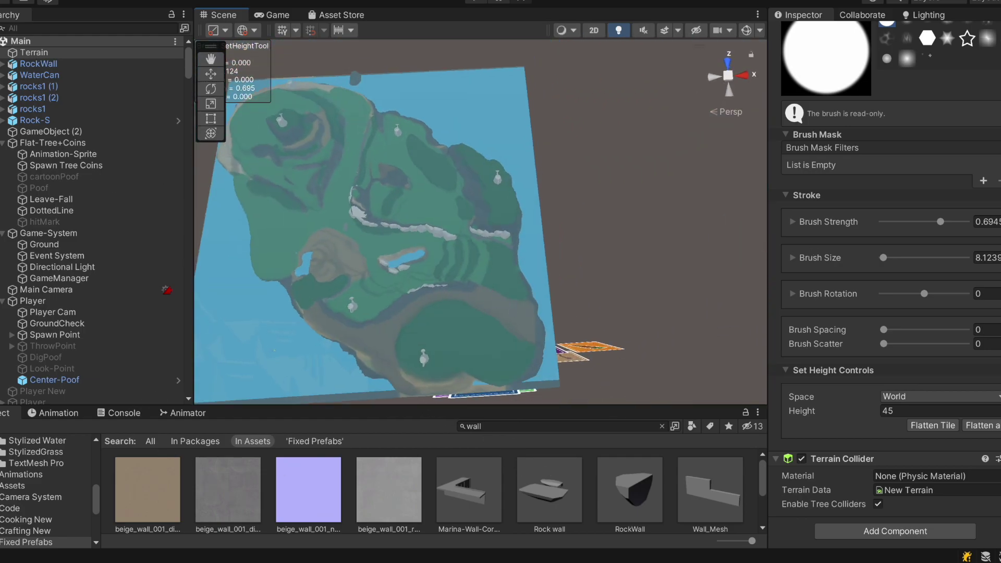
{"action": "left_click", "coordinate": [52, 1]}
{"action": "left_click", "coordinate": [355, 237]}
{"action": "scroll", "coordinate": [354, 234], "scroll_direction": "up", "scroll_amount": 5}
{"action": "left_click_drag", "start_coordinate": [353, 232], "coordinate": [498, 223], "text": "alt"}
{"action": "scroll", "coordinate": [499, 225], "scroll_direction": "up", "scroll_amount": 3}
{"action": "right_click_drag", "start_coordinate": [499, 225], "coordinate": [699, 183]}
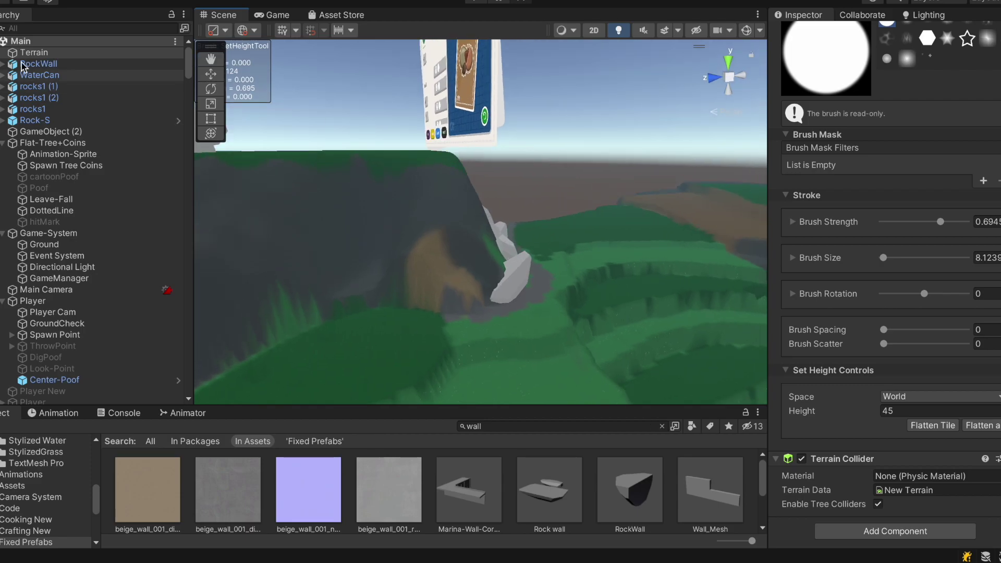
{"action": "left_click", "coordinate": [52, 67]}
{"action": "left_click", "coordinate": [504, 242]}
{"action": "left_click", "coordinate": [513, 276]}
{"action": "left_click", "coordinate": [43, 375]}
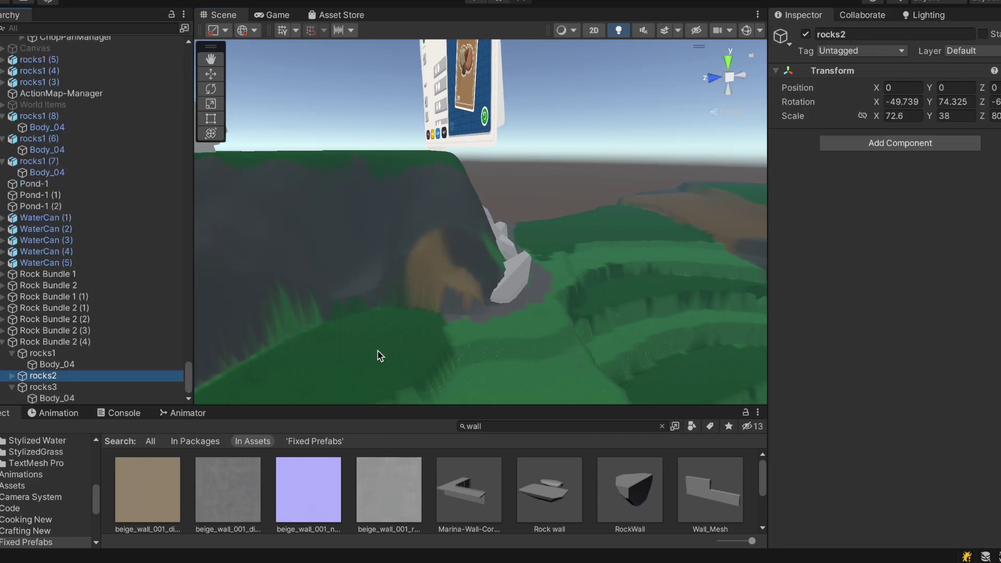
{"action": "key", "text": "ctrl+d"}
{"action": "scroll", "coordinate": [411, 344], "scroll_direction": "down", "scroll_amount": 5}
{"action": "double_click", "coordinate": [68, 398]}
{"action": "right_click_drag", "start_coordinate": [520, 322], "coordinate": [144, 339]}
{"action": "left_click_drag", "start_coordinate": [332, 240], "coordinate": [702, 149], "text": "alt"}
{"action": "key", "text": "ctrl+z"}
{"action": "key", "text": "ctrl+z"}
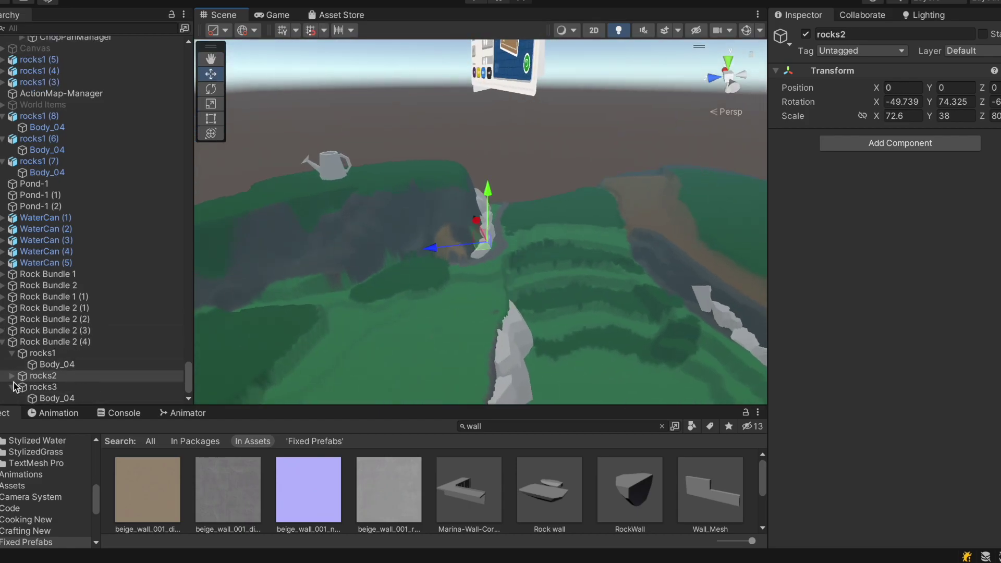
- Duplicate Rock Bundle 2 (4) and rotate the copy to about -290 degrees around Y
{"action": "left_click", "coordinate": [12, 386]}
{"action": "left_click", "coordinate": [11, 365]}
{"action": "left_click", "coordinate": [3, 364]}
{"action": "double_click", "coordinate": [46, 397]}
{"action": "scroll", "coordinate": [429, 282], "scroll_direction": "down", "scroll_amount": 5}
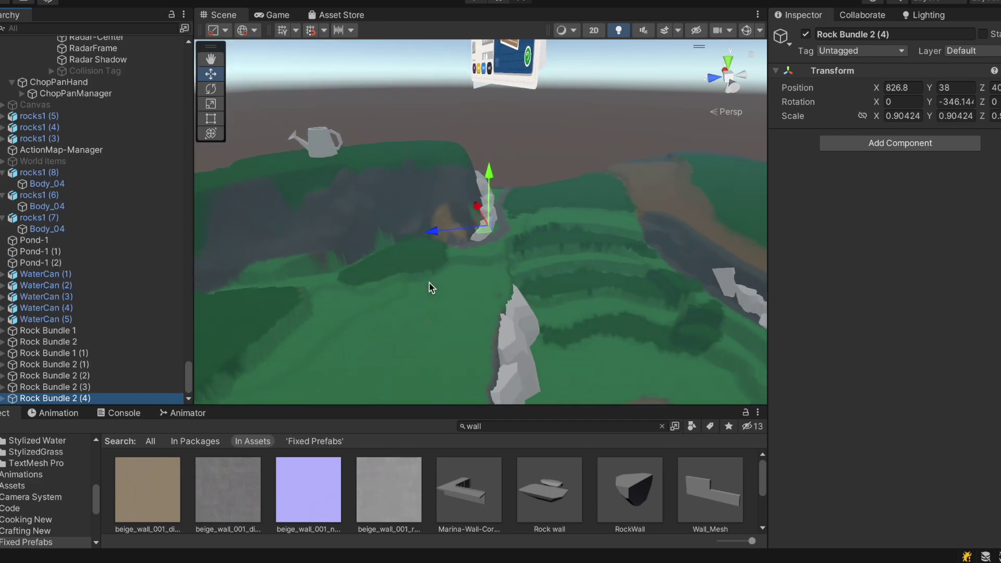
{"action": "key", "text": "ctrl+d"}
{"action": "left_click", "coordinate": [217, 93]}
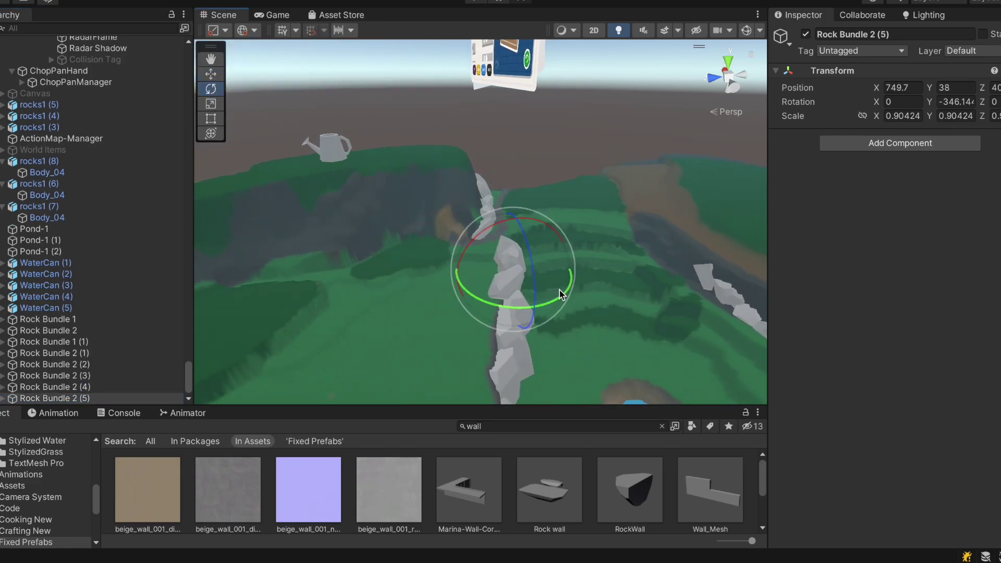
{"action": "left_click_drag", "start_coordinate": [484, 306], "coordinate": [524, 266]}
- Move the rotated rock bundle copy to about X 793.1 so it continues the row around the cliff foot
{"action": "key", "text": "w"}
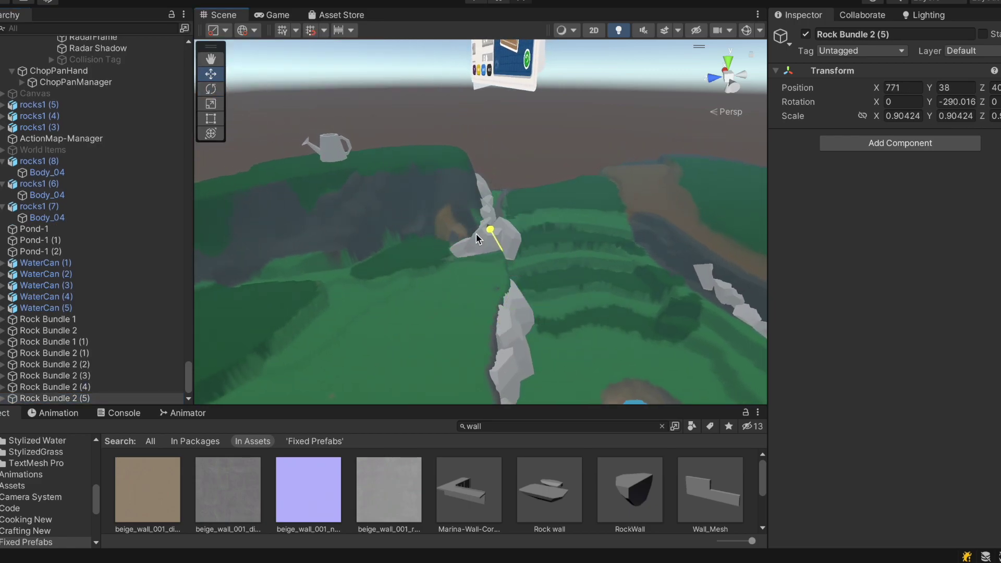
{"action": "right_click_drag", "start_coordinate": [555, 182], "coordinate": [490, 192]}
{"action": "left_click_drag", "start_coordinate": [445, 243], "coordinate": [432, 255]}
{"action": "left_click_drag", "start_coordinate": [364, 265], "coordinate": [342, 259]}
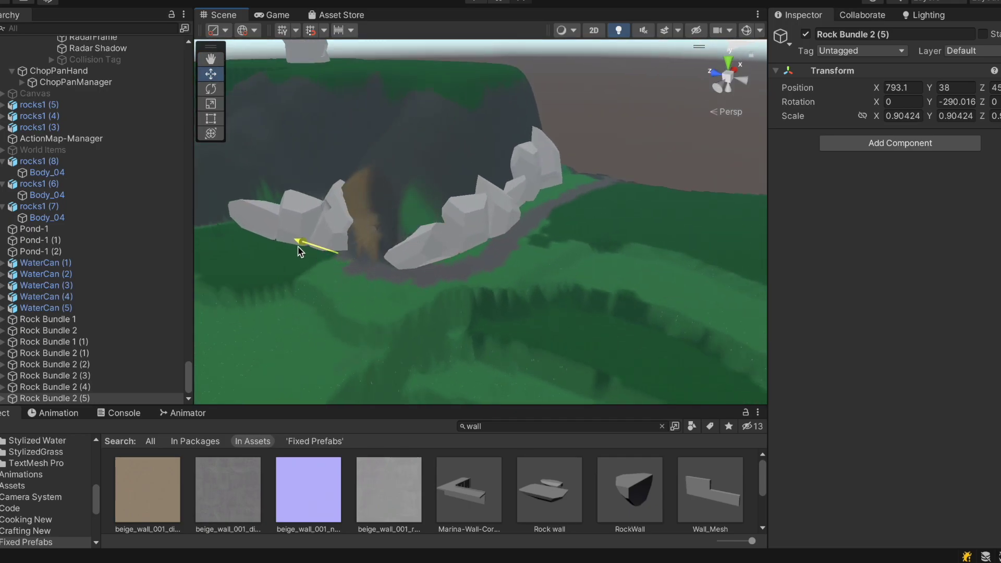
- Reposition the outermost rock of the new bundle to local X about -0.147, Y about -0.114
{"action": "right_click_drag", "start_coordinate": [359, 229], "coordinate": [481, 271]}
{"action": "left_click", "coordinate": [481, 271]}
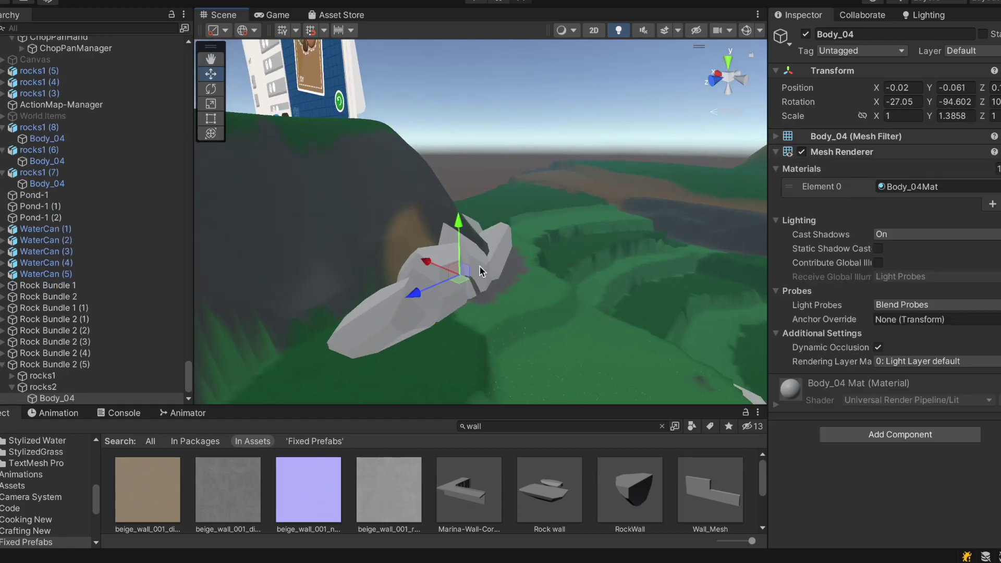
{"action": "left_click", "coordinate": [392, 311]}
{"action": "left_click_drag", "start_coordinate": [374, 296], "coordinate": [353, 286]}
{"action": "left_click_drag", "start_coordinate": [353, 286], "coordinate": [353, 235], "text": "alt"}
{"action": "right_click_drag", "start_coordinate": [353, 235], "coordinate": [386, 246]}
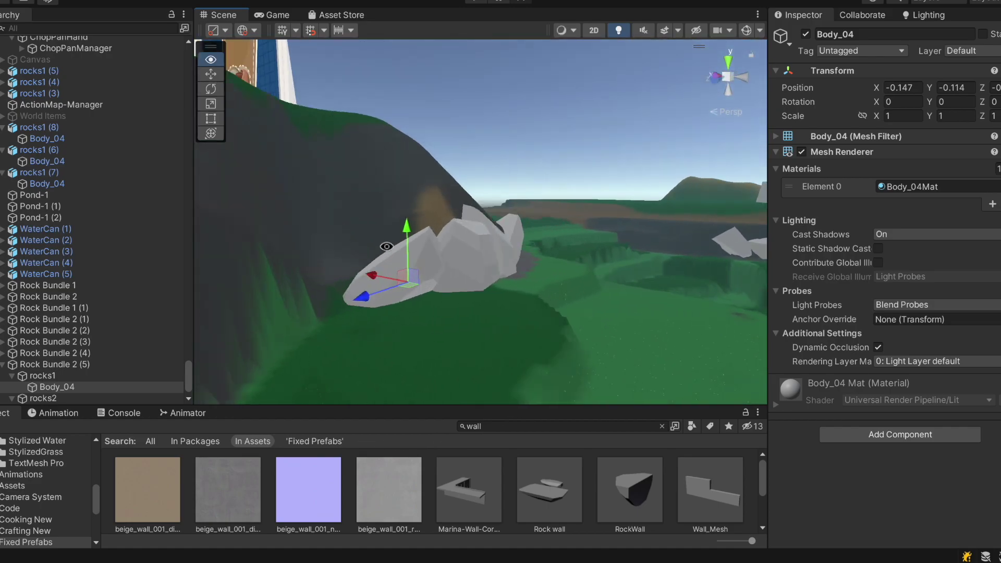
- Duplicate the end rock in Rock Bundle 2 (3) and move the copy to local X about 0.294, Y about 0.152
{"action": "left_click_drag", "start_coordinate": [386, 246], "coordinate": [286, 254], "text": "alt"}
{"action": "left_click_drag", "start_coordinate": [516, 237], "coordinate": [210, 402], "text": "alt"}
{"action": "left_click_drag", "start_coordinate": [346, 282], "coordinate": [355, 245], "text": "alt"}
{"action": "left_click_drag", "start_coordinate": [508, 311], "coordinate": [538, 296], "text": "alt"}
{"action": "left_click", "coordinate": [565, 275]}
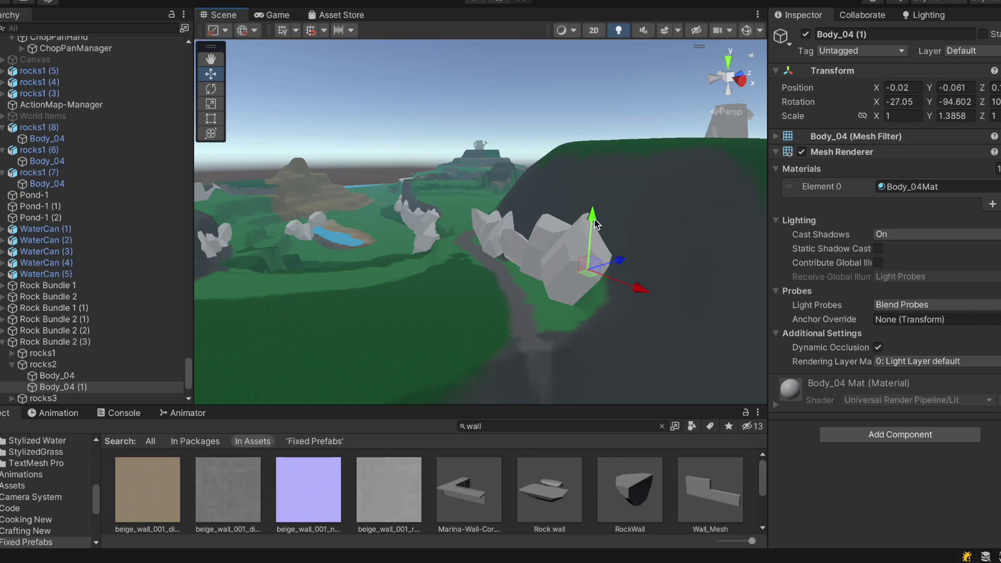
{"action": "left_click_drag", "start_coordinate": [631, 328], "coordinate": [610, 291]}
{"action": "right_click_drag", "start_coordinate": [610, 292], "coordinate": [396, 227]}
{"action": "scroll", "coordinate": [395, 228], "scroll_direction": "up", "scroll_amount": 3}
{"action": "left_click", "coordinate": [11, 364]}
{"action": "left_click", "coordinate": [2, 341]}
{"action": "left_click", "coordinate": [3, 365]}
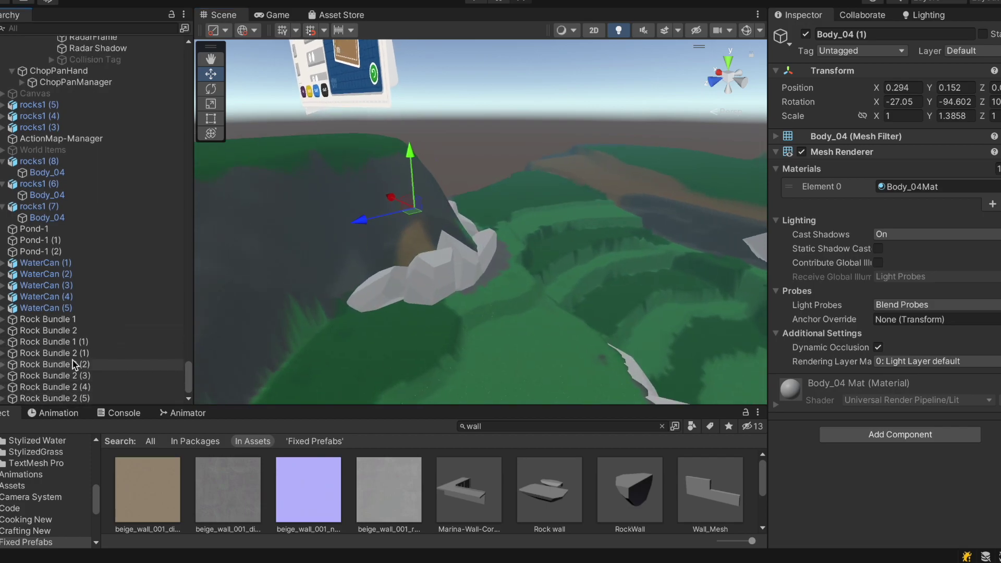
- Duplicate Rock Bundle 1 (1) and move the copy beside the cliff to about X 785, Y 38
{"action": "double_click", "coordinate": [74, 398]}
{"action": "left_click_drag", "start_coordinate": [456, 250], "coordinate": [221, 266], "text": "alt"}
{"action": "left_click", "coordinate": [104, 342]}
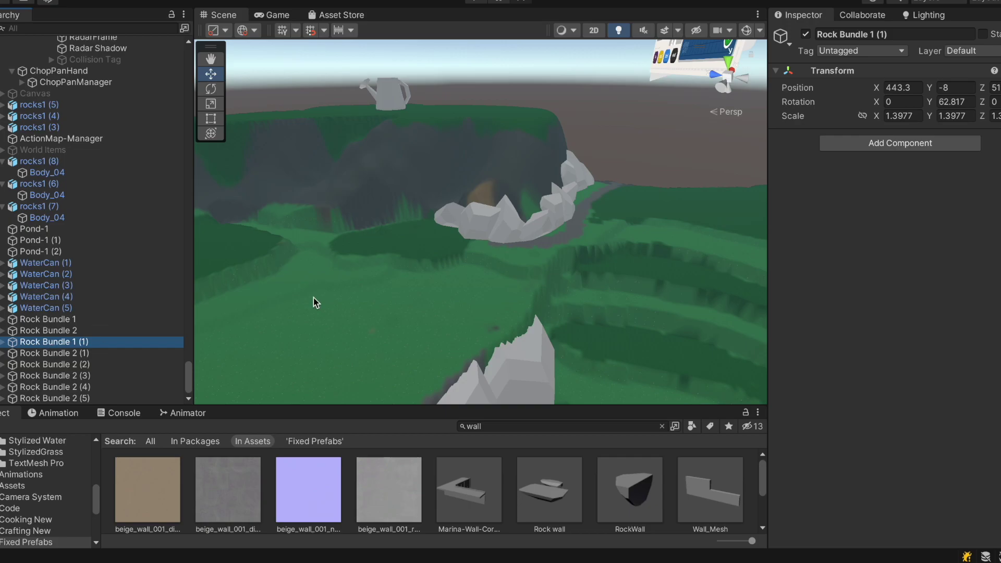
{"action": "key", "text": "ctrl+d"}
{"action": "scroll", "coordinate": [446, 180], "scroll_direction": "down", "scroll_amount": 6}
{"action": "left_click_drag", "start_coordinate": [446, 180], "coordinate": [288, 255], "text": "alt"}
{"action": "left_click_drag", "start_coordinate": [447, 185], "coordinate": [446, 157]}
{"action": "double_click", "coordinate": [54, 398]}
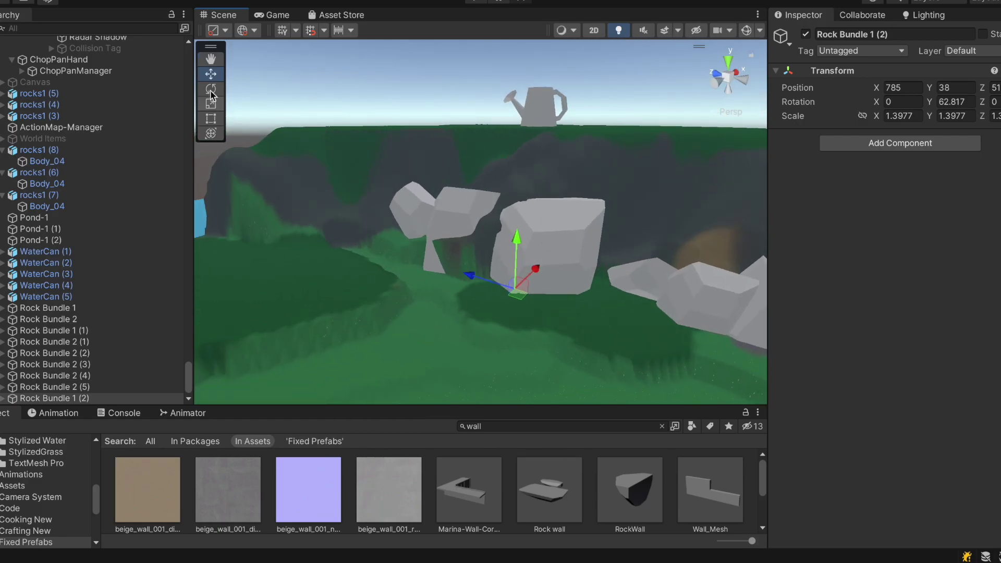
- Scale the Rock Bundle 1 copy uniformly to about 0.5576 and rotate it to about 37.5 degrees around Y
{"action": "mouse_move", "coordinate": [514, 290]}
{"action": "left_mouse_down"}
{"action": "mouse_move", "coordinate": [479, 310]}
{"action": "mouse_move", "coordinate": [510, 286]}
{"action": "left_mouse_up"}
{"action": "left_click", "coordinate": [207, 92]}
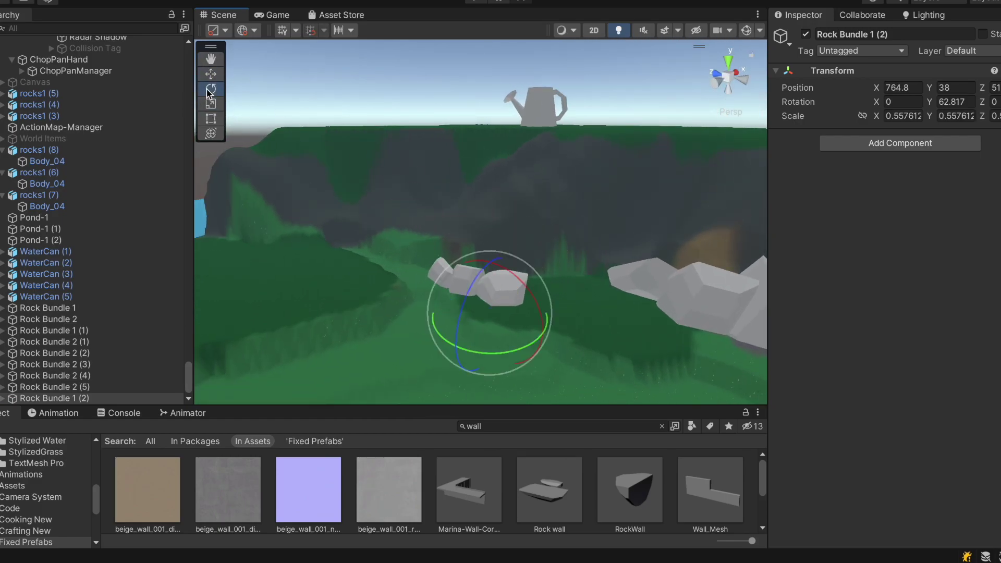
{"action": "left_click_drag", "start_coordinate": [474, 354], "coordinate": [516, 339]}
- Move the scaled-down rock bundle to about X 798.1, Y 38 so it extends the end of the cliff row
{"action": "key", "text": "w"}
{"action": "left_click_drag", "start_coordinate": [511, 299], "coordinate": [703, 349]}
{"action": "left_click_drag", "start_coordinate": [603, 206], "coordinate": [622, 143], "text": "alt"}
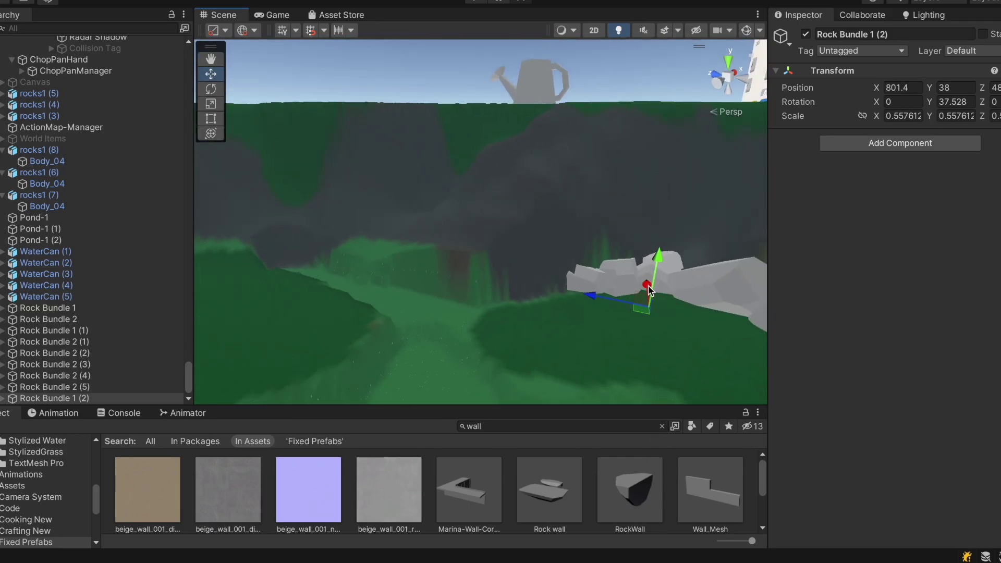
{"action": "right_click_drag", "start_coordinate": [648, 295], "coordinate": [496, 426]}
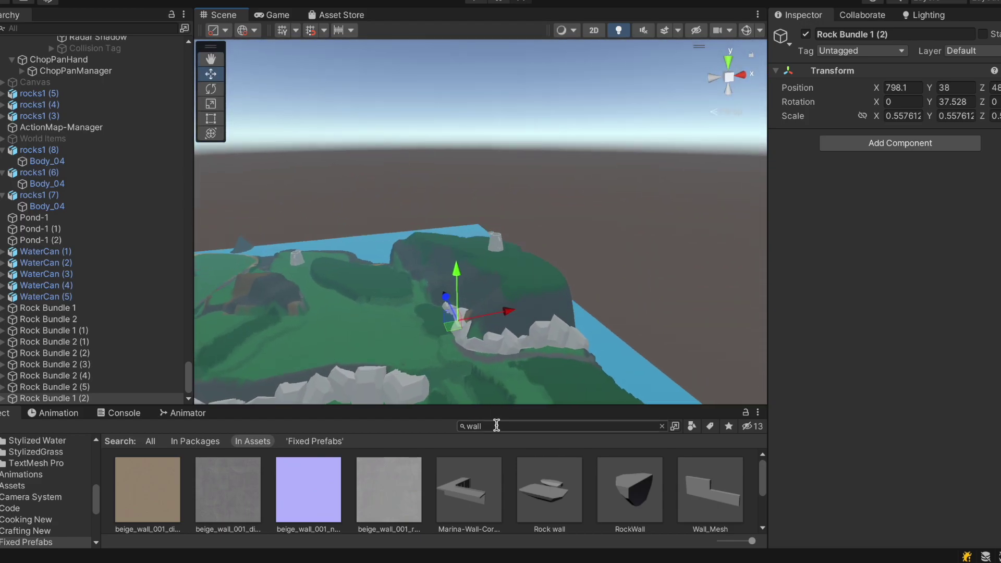
- Enlarge the scene view and examine the rock rows along both cliffs from several angles
{"action": "left_click", "coordinate": [48, 0]}
{"action": "left_click", "coordinate": [114, 133]}
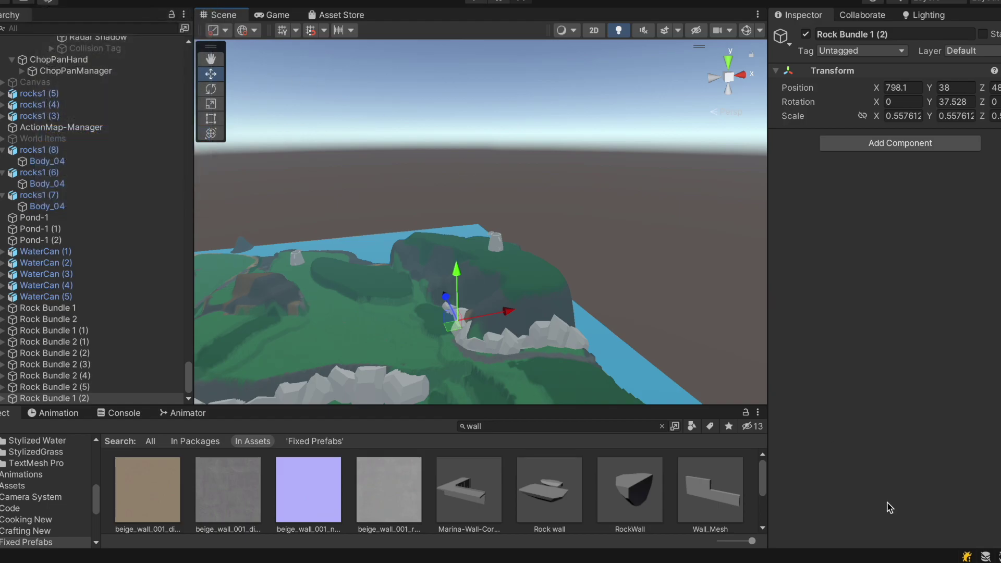
{"action": "left_click_drag", "start_coordinate": [770, 301], "coordinate": [881, 323]}
{"action": "left_click_drag", "start_coordinate": [227, 272], "coordinate": [134, 263]}
{"action": "scroll", "coordinate": [404, 314], "scroll_direction": "down", "scroll_amount": 7}
{"action": "left_click_drag", "start_coordinate": [401, 308], "coordinate": [354, 256], "text": "alt"}
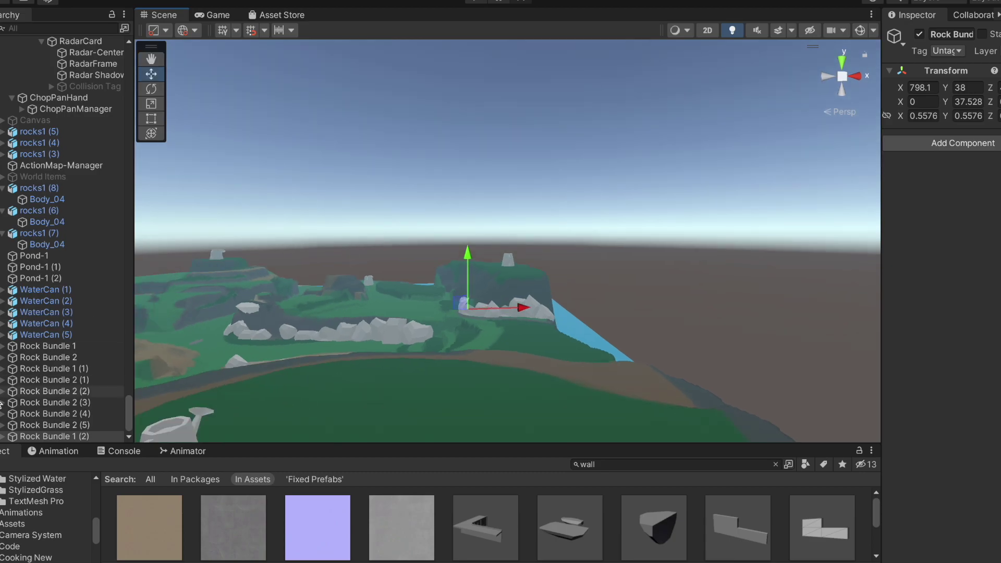
{"action": "double_click", "coordinate": [37, 436]}
{"action": "scroll", "coordinate": [308, 326], "scroll_direction": "down", "scroll_amount": 5}
{"action": "left_click_drag", "start_coordinate": [306, 322], "coordinate": [588, 423], "text": "alt"}
{"action": "right_click_drag", "start_coordinate": [587, 424], "coordinate": [220, 314]}
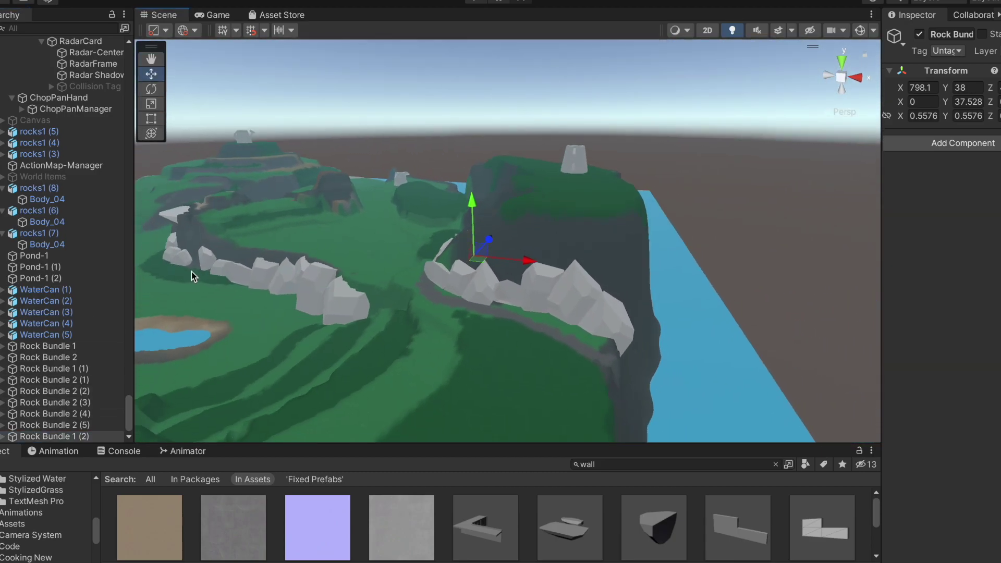
- Select the terrain and set its painting tool to Paint Texture
{"action": "scroll", "coordinate": [62, 235], "scroll_direction": "up", "scroll_amount": 15}
{"action": "left_click", "coordinate": [42, 53]}
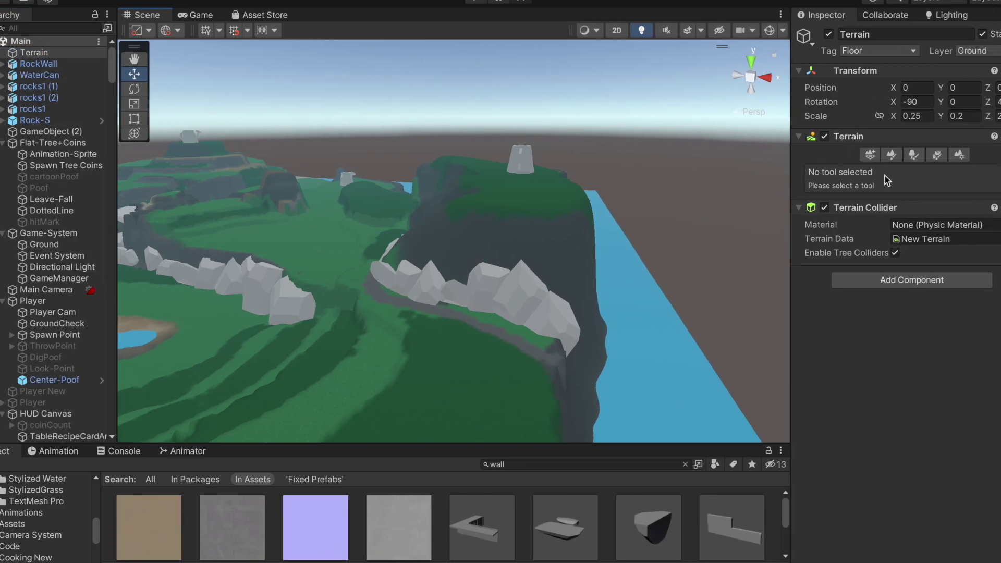
{"action": "left_click", "coordinate": [887, 154]}
{"action": "left_click", "coordinate": [900, 170]}
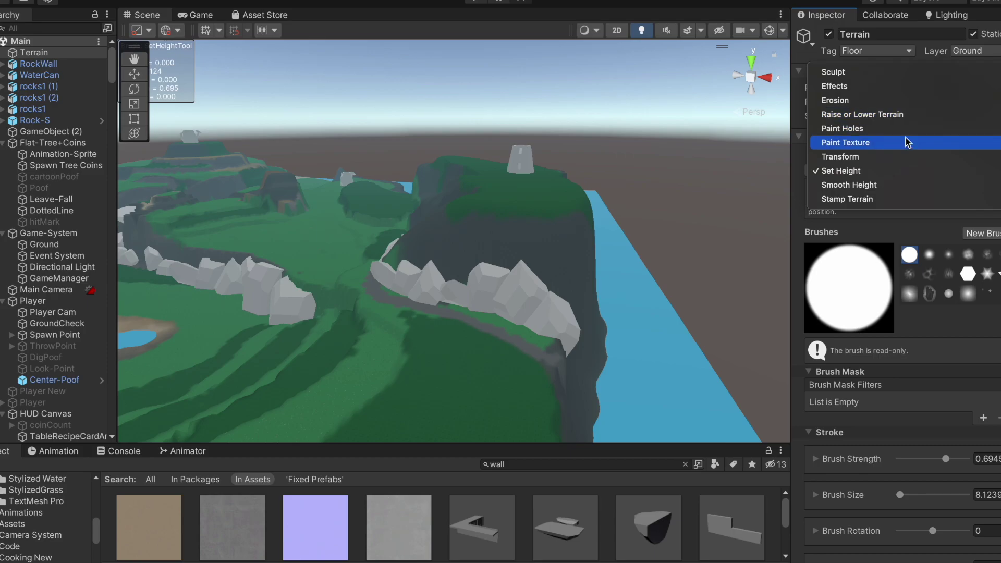
{"action": "left_click", "coordinate": [907, 144]}
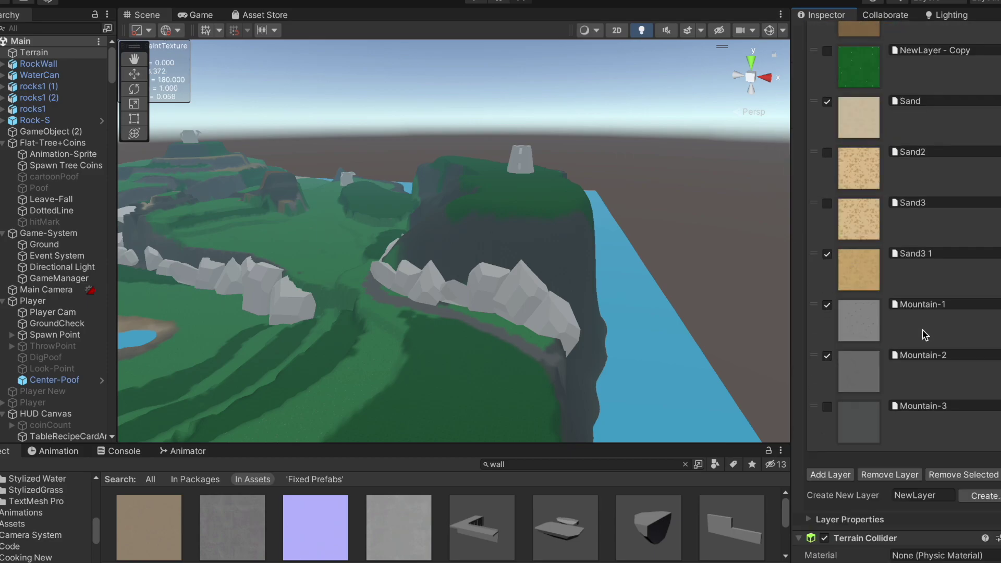
- Go through texture layers including Sand and Mountain-1, and paint a short stroke on the slope below the cliff path
{"action": "scroll", "coordinate": [925, 337], "scroll_direction": "up", "scroll_amount": 3}
{"action": "left_click", "coordinate": [940, 227]}
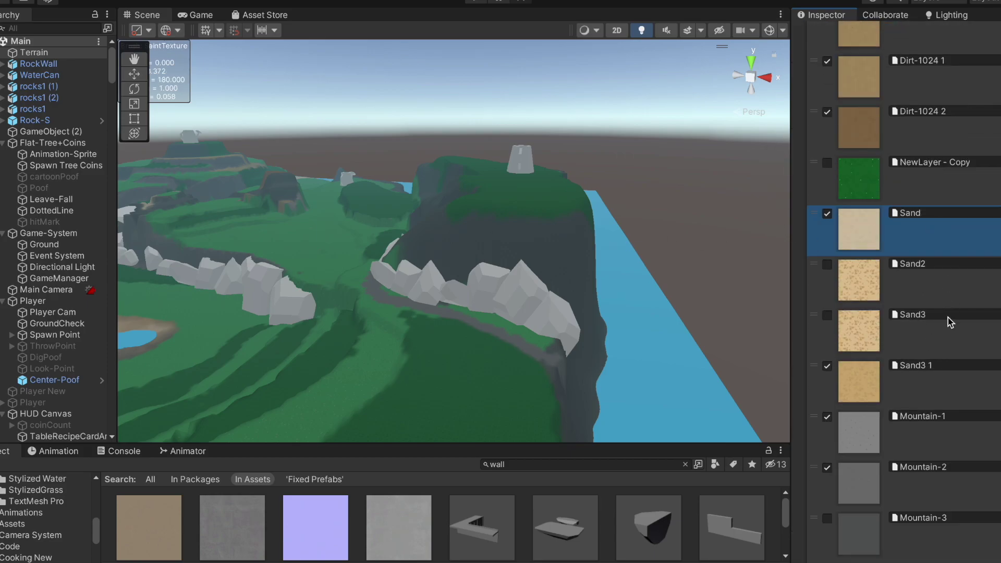
{"action": "left_click", "coordinate": [932, 443]}
{"action": "scroll", "coordinate": [956, 348], "scroll_direction": "up", "scroll_amount": 3}
{"action": "left_click", "coordinate": [926, 385]}
{"action": "left_click_drag", "start_coordinate": [464, 364], "coordinate": [459, 358]}
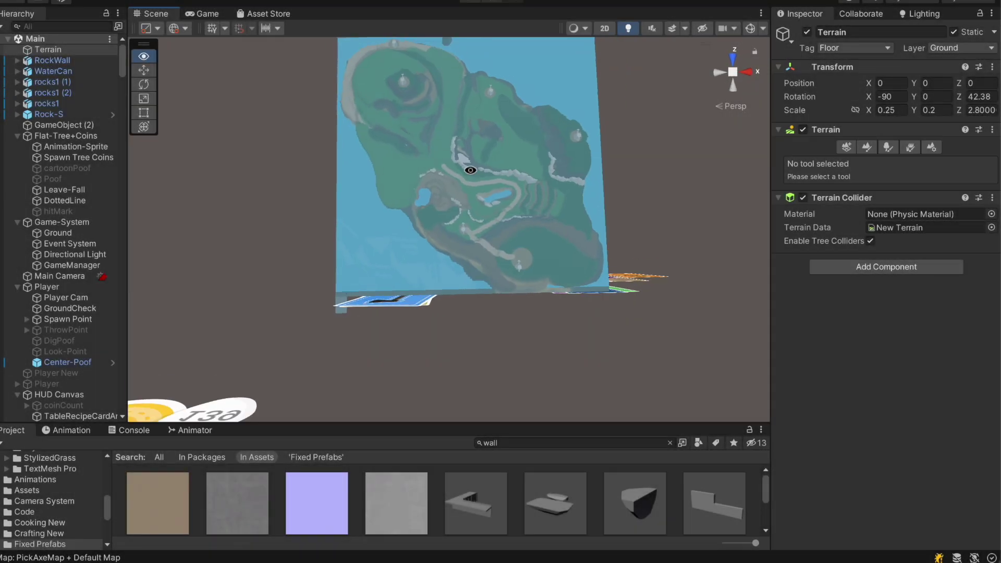
- Paint light texture circles around the plateau's watering can and the one near the brown hill, joined by a curved path
{"action": "scroll", "coordinate": [469, 165], "scroll_direction": "up", "scroll_amount": 3}
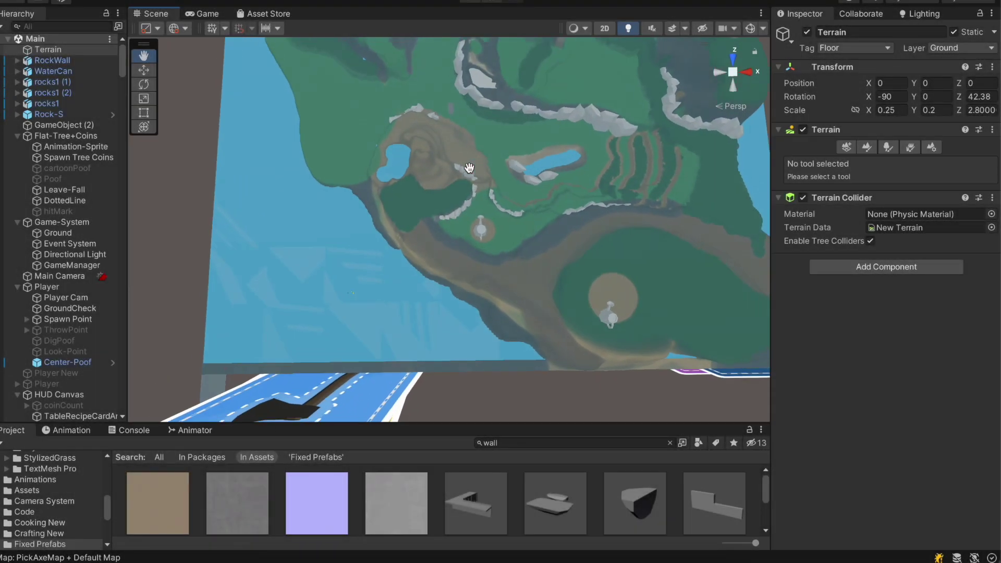
{"action": "scroll", "coordinate": [460, 69], "scroll_direction": "up", "scroll_amount": 5}
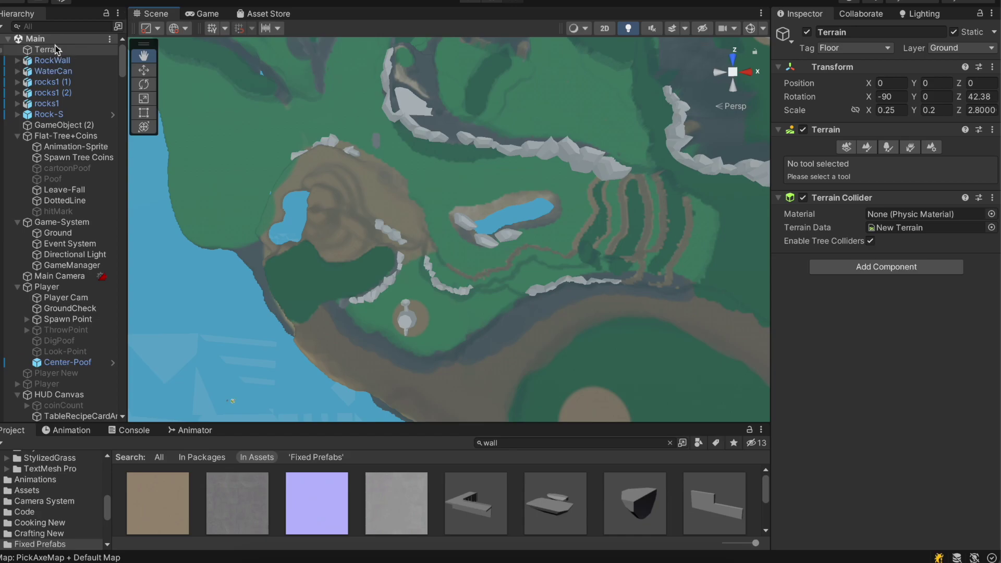
{"action": "left_click", "coordinate": [866, 147]}
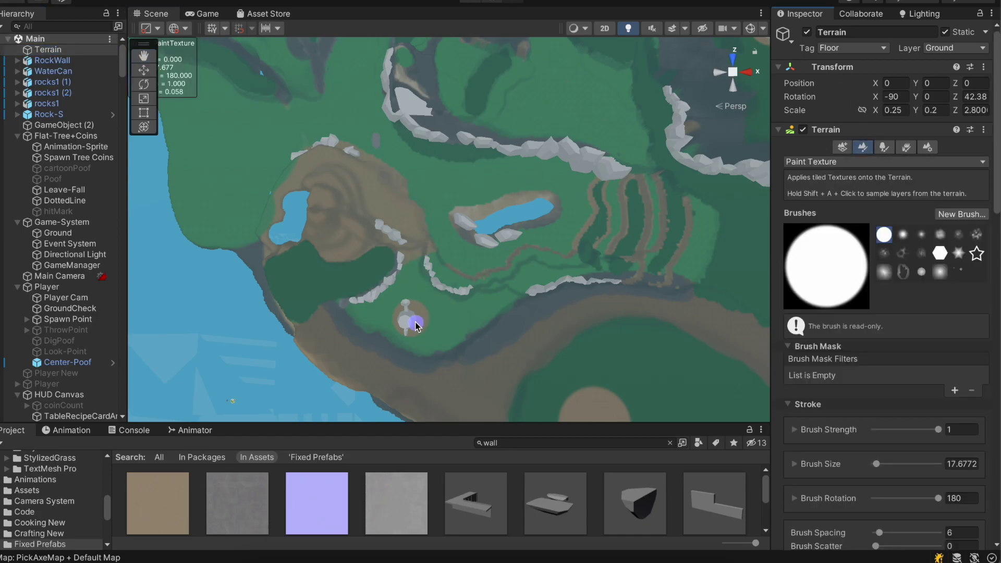
{"action": "scroll", "coordinate": [397, 318], "scroll_direction": "down", "scroll_amount": 3}
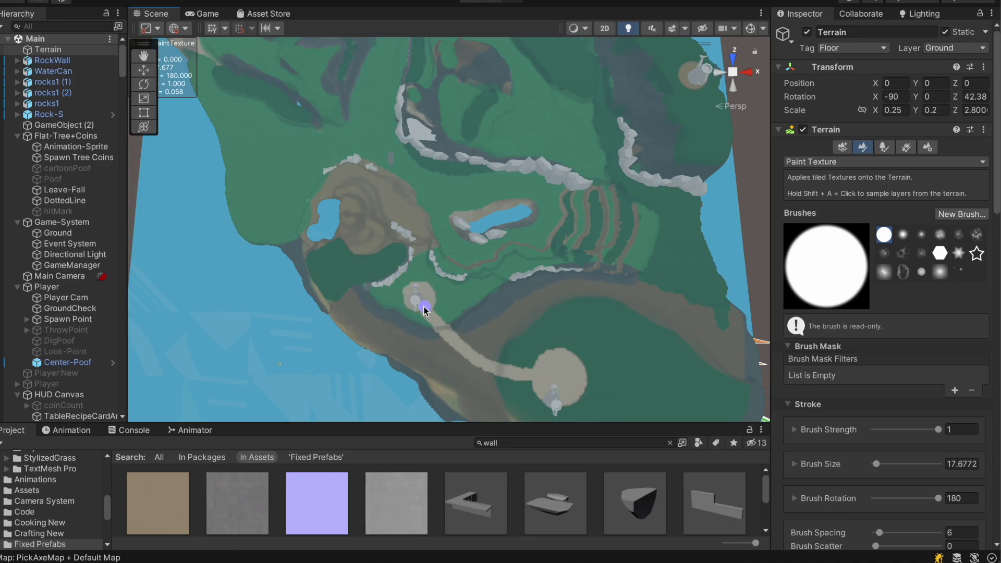
- Extend the light path from the small circle past the terraces, around the pond and across the grass towards the mountain
{"action": "left_click_drag", "start_coordinate": [425, 295], "coordinate": [376, 227], "text": "alt"}
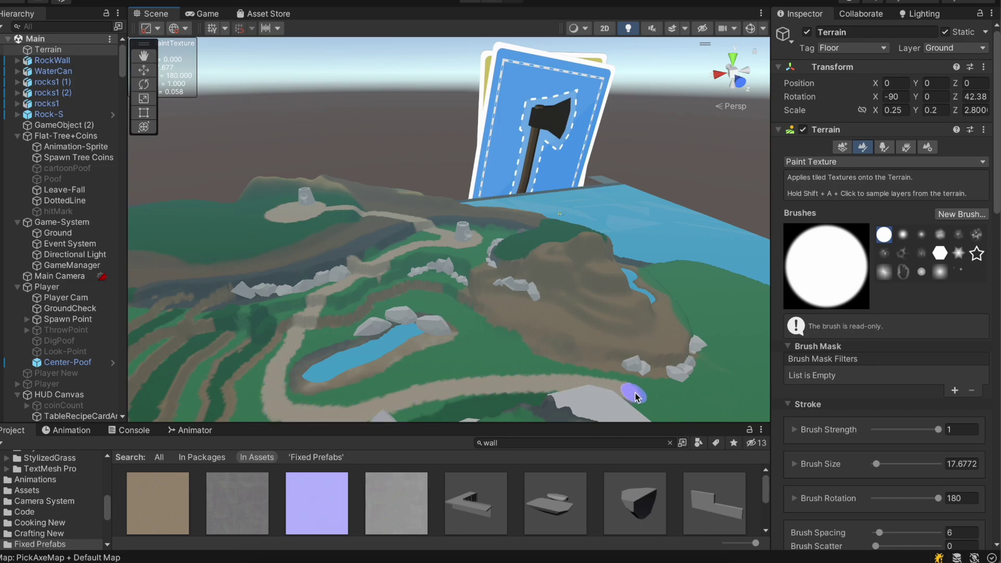
{"action": "left_click_drag", "start_coordinate": [690, 415], "coordinate": [455, 230], "text": "alt"}
{"action": "scroll", "coordinate": [487, 286], "scroll_direction": "up", "scroll_amount": 3}
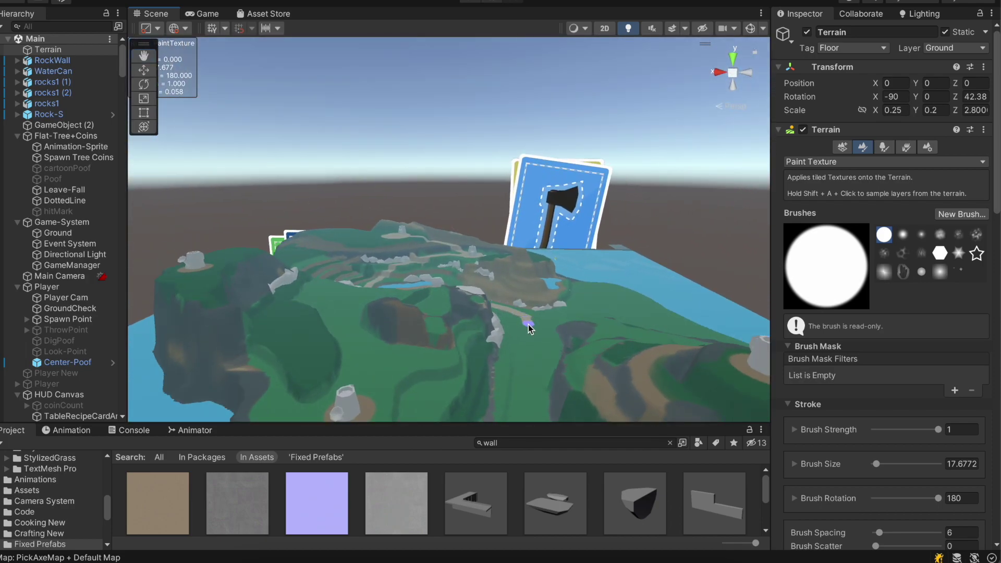
{"action": "left_click_drag", "start_coordinate": [499, 326], "coordinate": [409, 325], "text": "alt"}
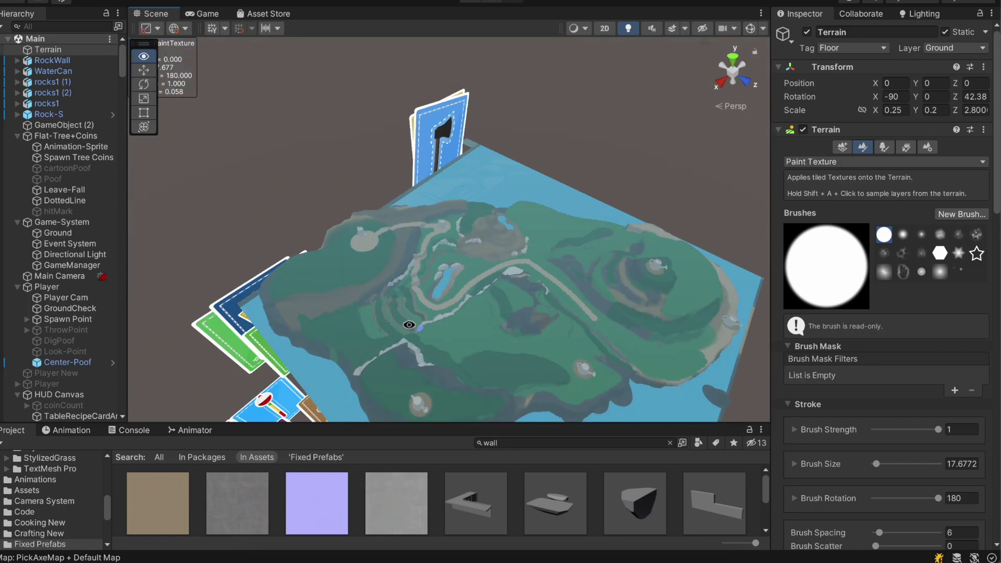
- Paint a branch of the light path winding up the mountain's ledges to the watering can at its summit
{"action": "left_click_drag", "start_coordinate": [554, 259], "coordinate": [69, 292], "text": "alt"}
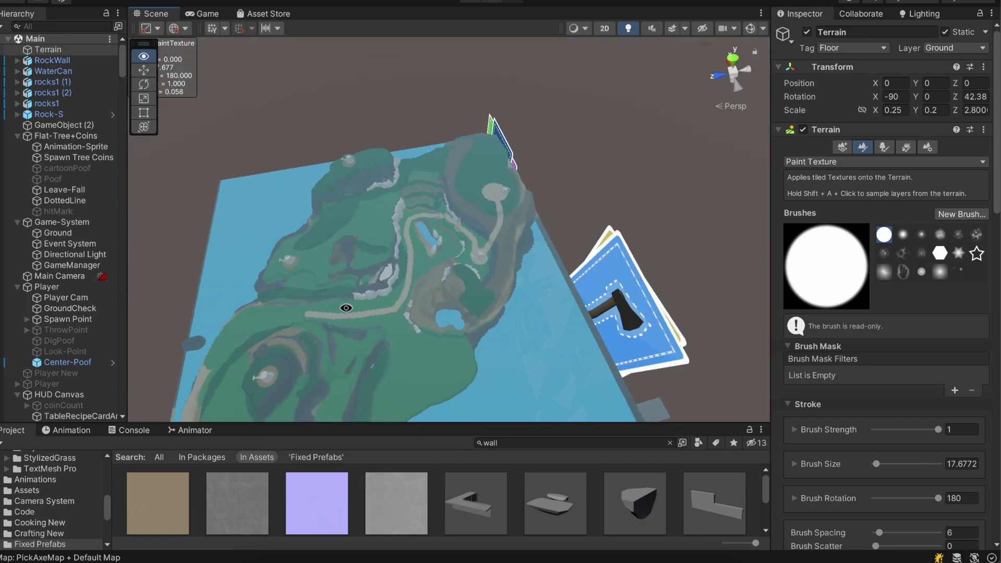
{"action": "left_click_drag", "start_coordinate": [346, 307], "coordinate": [385, 346], "text": "alt"}
{"action": "left_click", "coordinate": [865, 148]}
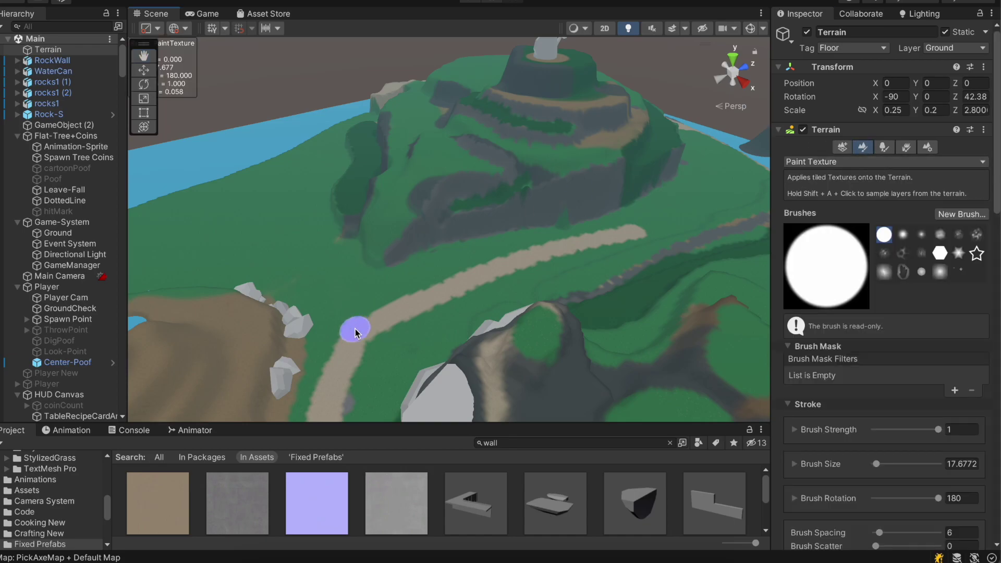
{"action": "left_click_drag", "start_coordinate": [392, 235], "coordinate": [434, 222]}
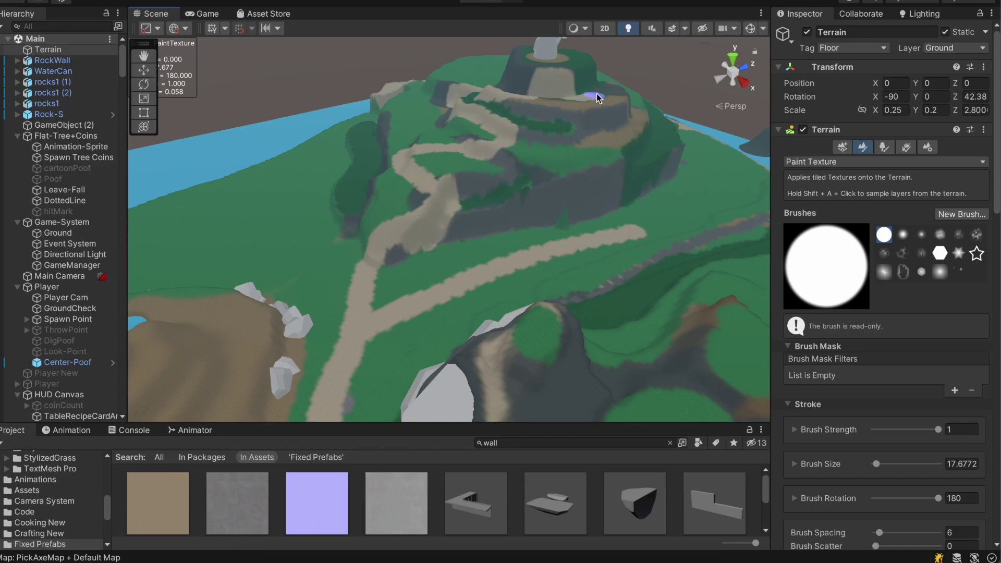
{"action": "scroll", "coordinate": [647, 123], "scroll_direction": "down", "scroll_amount": 2}
{"action": "key", "text": "shift+d"}
{"action": "left_click_drag", "start_coordinate": [554, 196], "coordinate": [368, 351], "text": "alt"}
{"action": "scroll", "coordinate": [420, 242], "scroll_direction": "down", "scroll_amount": 8}
{"action": "scroll", "coordinate": [368, 350], "scroll_direction": "down", "scroll_amount": 3}
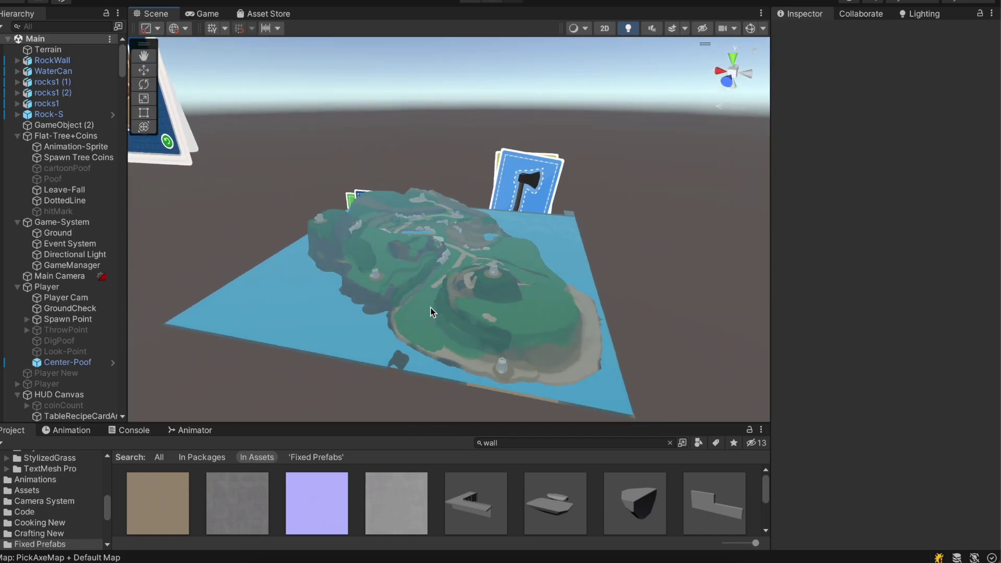
- With the Terrain's Paint Texture tool, extend the light path down the grassy valley and along the shore to the beach watering can
{"action": "scroll", "coordinate": [433, 286], "scroll_direction": "up", "scroll_amount": 3}
{"action": "left_click_drag", "start_coordinate": [435, 287], "coordinate": [432, 338], "text": "alt"}
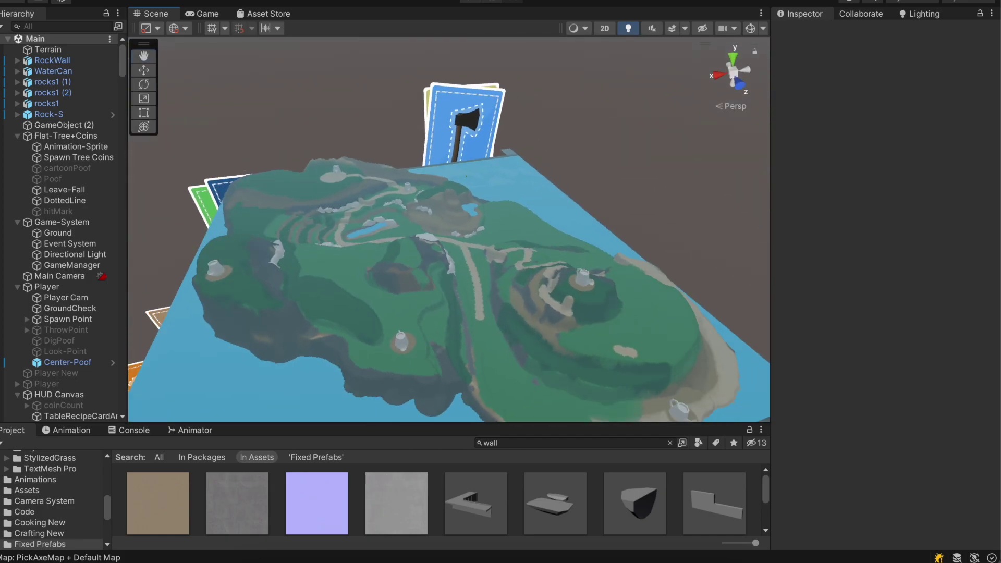
{"action": "left_click_drag", "start_coordinate": [463, 232], "coordinate": [432, 184]}
{"action": "scroll", "coordinate": [408, 186], "scroll_direction": "up", "scroll_amount": 3}
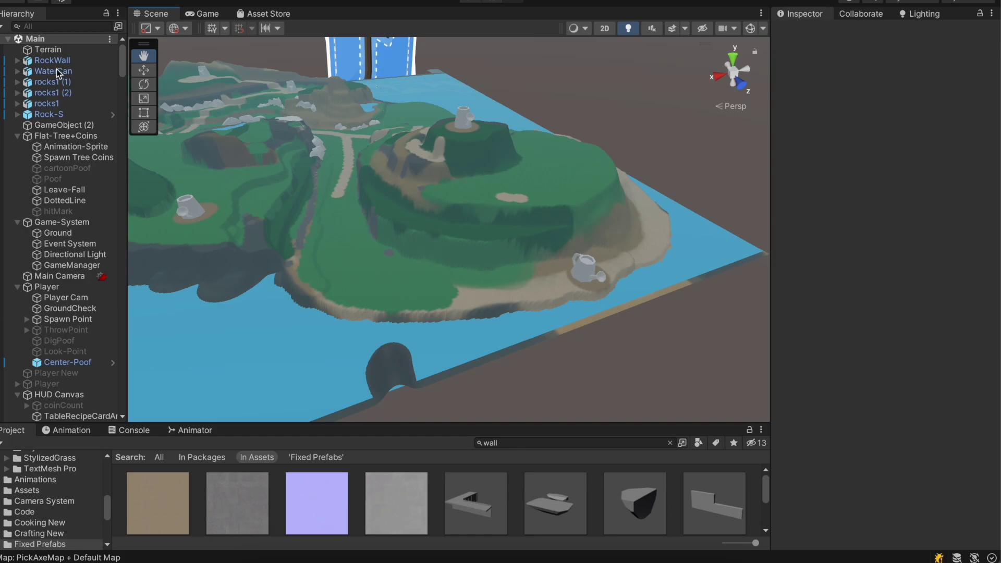
{"action": "left_click", "coordinate": [47, 50]}
{"action": "left_click", "coordinate": [866, 147]}
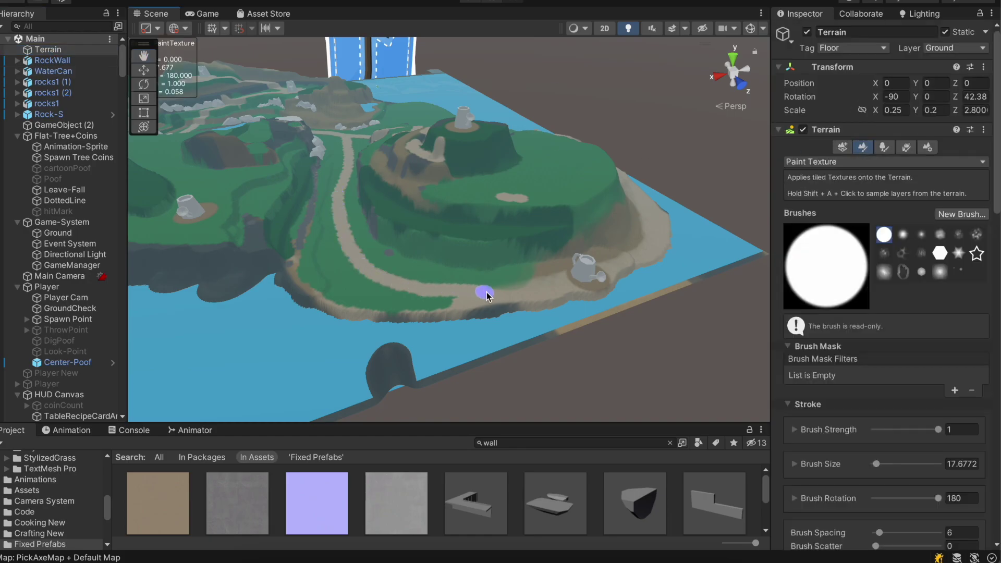
{"action": "left_click_drag", "start_coordinate": [333, 215], "coordinate": [38, 166], "text": "alt"}
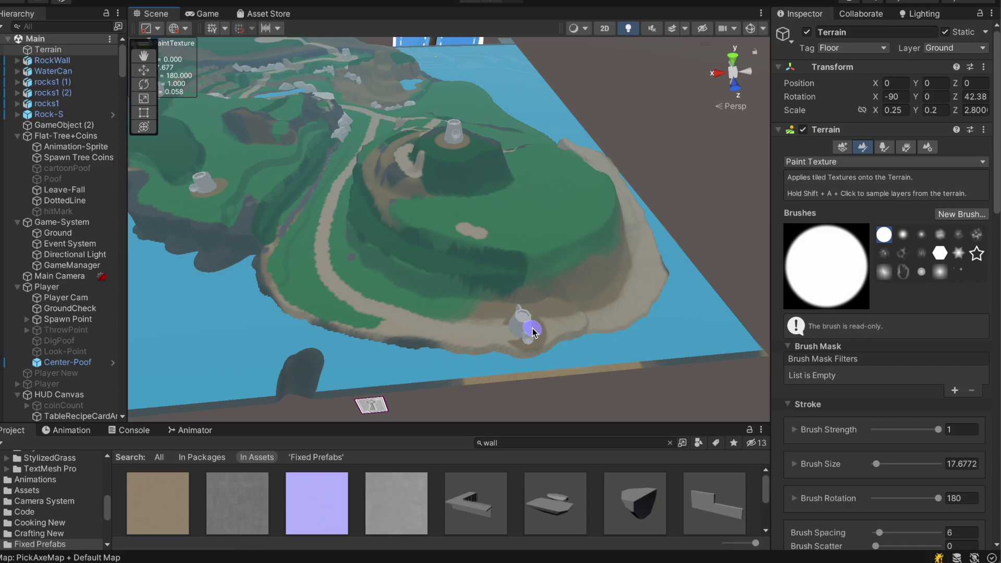
- Paint a light path from the beach watering can up the mountain's side to the brown ledge below the summit
{"action": "left_click_drag", "start_coordinate": [412, 251], "coordinate": [362, 204]}
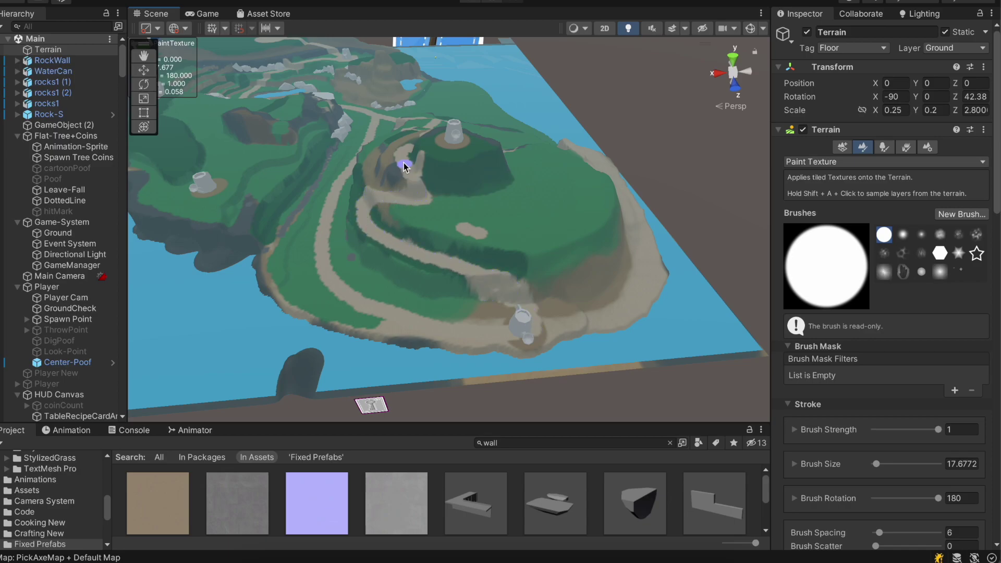
{"action": "left_click_drag", "start_coordinate": [415, 197], "coordinate": [610, 212], "text": "alt"}
{"action": "left_click_drag", "start_coordinate": [365, 204], "coordinate": [499, 196], "text": "alt"}
{"action": "left_click_drag", "start_coordinate": [500, 252], "coordinate": [443, 267], "text": "alt"}
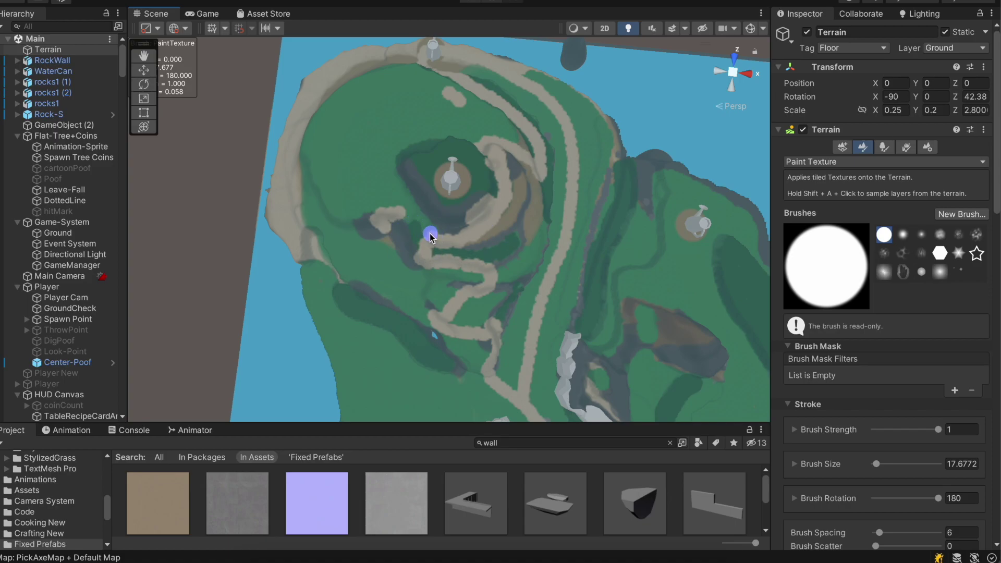
{"action": "mouse_move", "coordinate": [426, 234]}
{"action": "left_mouse_down"}
{"action": "mouse_move", "coordinate": [366, 163]}
{"action": "mouse_move", "coordinate": [368, 118]}
{"action": "mouse_move", "coordinate": [440, 108]}
{"action": "mouse_move", "coordinate": [496, 155]}
{"action": "mouse_move", "coordinate": [426, 157]}
{"action": "mouse_move", "coordinate": [426, 139]}
{"action": "mouse_move", "coordinate": [303, 18]}
{"action": "left_mouse_up"}
{"action": "left_click_drag", "start_coordinate": [394, 98], "coordinate": [454, 267], "text": "alt"}
{"action": "key", "text": "super+space"}
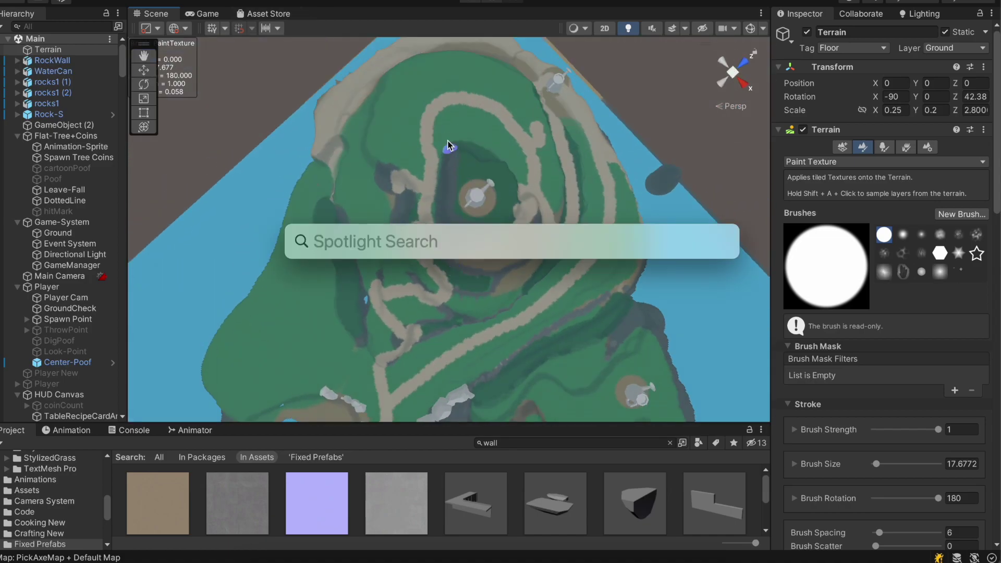
{"action": "key", "text": "Escape"}
{"action": "key", "text": "super+z"}
- Paint light path around the summit mound with a forked arc across the mountain's plateau, plus a branch along the ledge below
{"action": "mouse_move", "coordinate": [433, 172]}
{"action": "left_mouse_down"}
{"action": "mouse_move", "coordinate": [455, 149]}
{"action": "mouse_move", "coordinate": [463, 109]}
{"action": "mouse_move", "coordinate": [438, 96]}
{"action": "mouse_move", "coordinate": [406, 136]}
{"action": "left_mouse_up"}
{"action": "left_click_drag", "start_coordinate": [464, 103], "coordinate": [506, 114]}
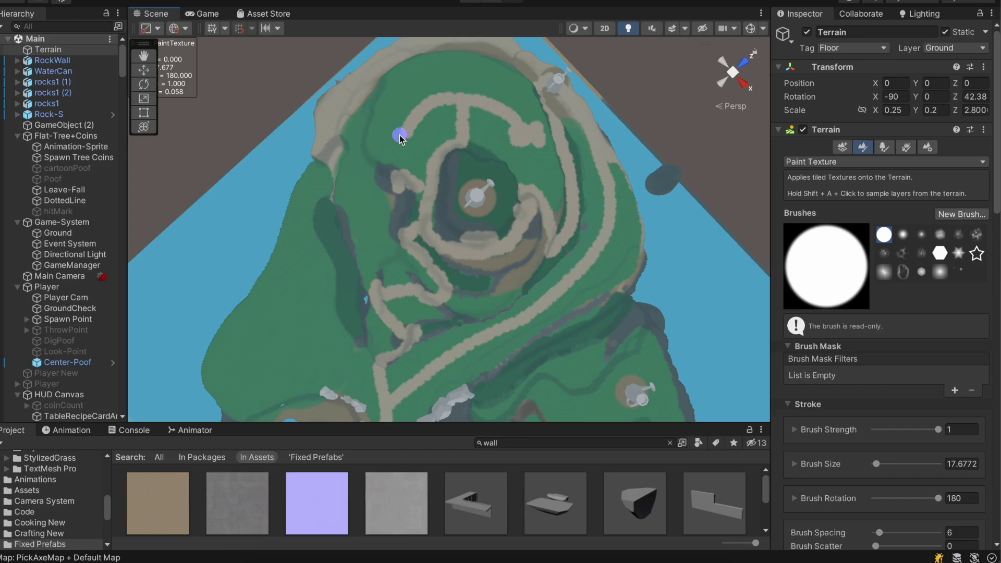
{"action": "right_click_drag", "start_coordinate": [399, 135], "coordinate": [399, 135]}
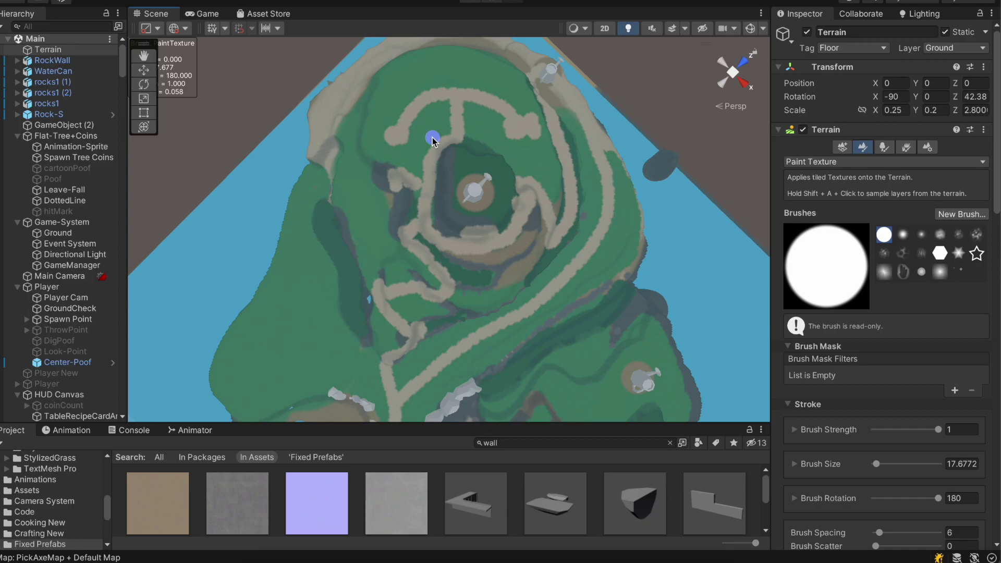
{"action": "right_click_drag", "start_coordinate": [432, 137], "coordinate": [502, 111]}
{"action": "left_click_drag", "start_coordinate": [453, 52], "coordinate": [532, 196], "text": "alt"}
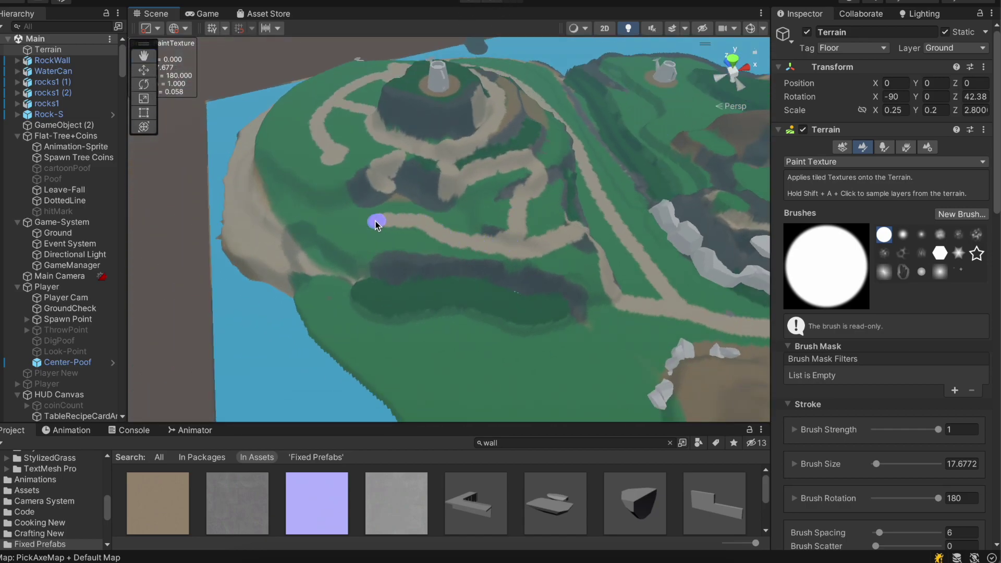
- Paint a curved path from the large plateau circle round to the terraces, and link the nearby watering can to the pond path
{"action": "mouse_move", "coordinate": [409, 160]}
{"action": "left_mouse_down", "text": "alt"}
{"action": "mouse_move", "coordinate": [527, 219]}
{"action": "mouse_move", "coordinate": [447, 250]}
{"action": "mouse_move", "coordinate": [380, 212]}
{"action": "mouse_move", "coordinate": [502, 268]}
{"action": "mouse_move", "coordinate": [384, 273]}
{"action": "mouse_move", "coordinate": [320, 251]}
{"action": "mouse_move", "coordinate": [353, 320]}
{"action": "left_mouse_up", "text": "alt"}
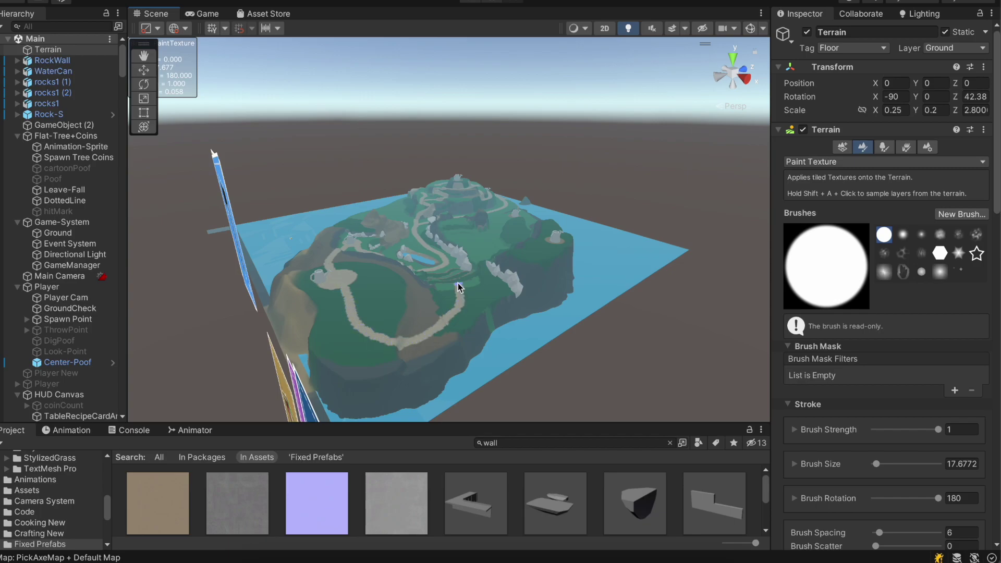
{"action": "scroll", "coordinate": [439, 267], "scroll_direction": "up", "scroll_amount": 6}
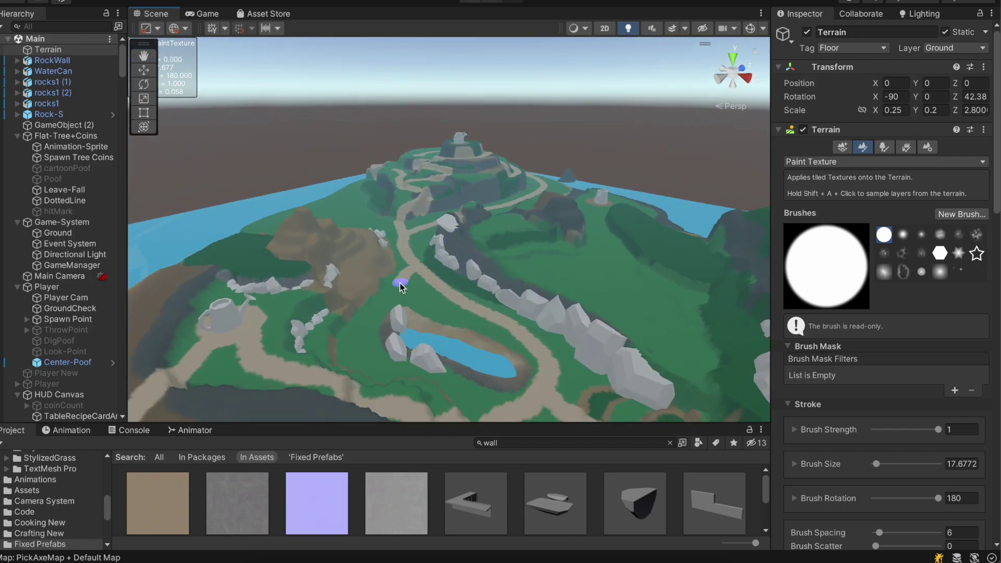
{"action": "left_click_drag", "start_coordinate": [390, 374], "coordinate": [495, 412]}
{"action": "mouse_move", "coordinate": [514, 353]}
{"action": "left_mouse_down", "text": "alt"}
{"action": "mouse_move", "coordinate": [412, 436]}
{"action": "mouse_move", "coordinate": [500, 404]}
{"action": "mouse_move", "coordinate": [501, 368]}
{"action": "mouse_move", "coordinate": [533, 366]}
{"action": "left_mouse_up", "text": "alt"}
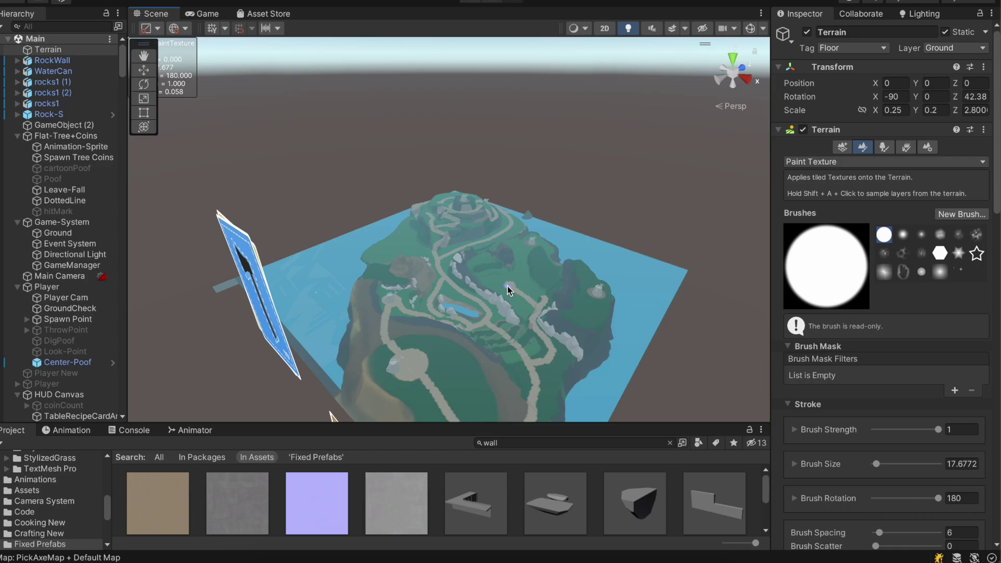
- Paint forked light paths across the grassy hill behind the rock wall, leading one branch to the watering can by the cliff edge
{"action": "scroll", "coordinate": [549, 283], "scroll_direction": "up", "scroll_amount": 5}
{"action": "left_click_drag", "start_coordinate": [524, 281], "coordinate": [581, 312], "text": "alt"}
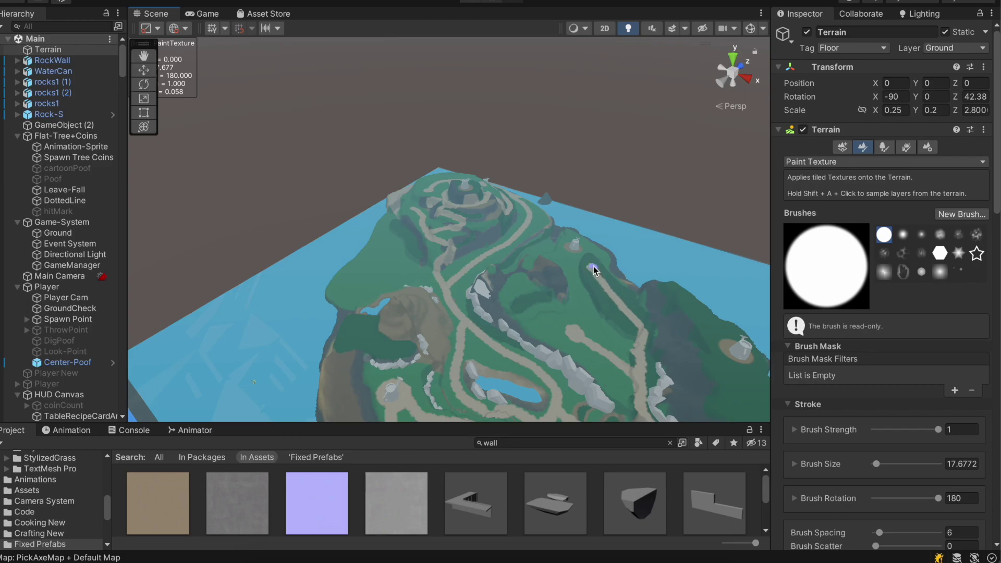
{"action": "scroll", "coordinate": [573, 358], "scroll_direction": "up", "scroll_amount": 5}
{"action": "left_click_drag", "start_coordinate": [574, 355], "coordinate": [320, 318], "text": "alt"}
{"action": "left_click_drag", "start_coordinate": [260, 338], "coordinate": [316, 335]}
{"action": "left_click_drag", "start_coordinate": [401, 292], "coordinate": [437, 277]}
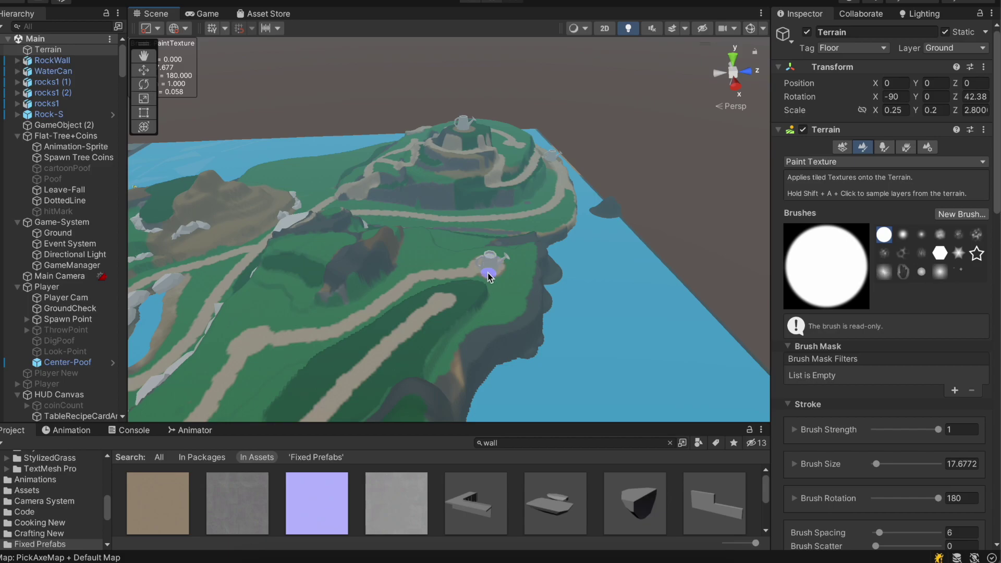
- Paint a winding S-shaped path from the fork up the green terraces to the dark rocky outcrop
{"action": "mouse_move", "coordinate": [379, 234]}
{"action": "left_mouse_down", "text": "alt"}
{"action": "mouse_move", "coordinate": [532, 300]}
{"action": "mouse_move", "coordinate": [446, 223]}
{"action": "left_mouse_up", "text": "alt"}
{"action": "scroll", "coordinate": [518, 284], "scroll_direction": "down", "scroll_amount": 5}
{"action": "scroll", "coordinate": [446, 224], "scroll_direction": "up", "scroll_amount": 5}
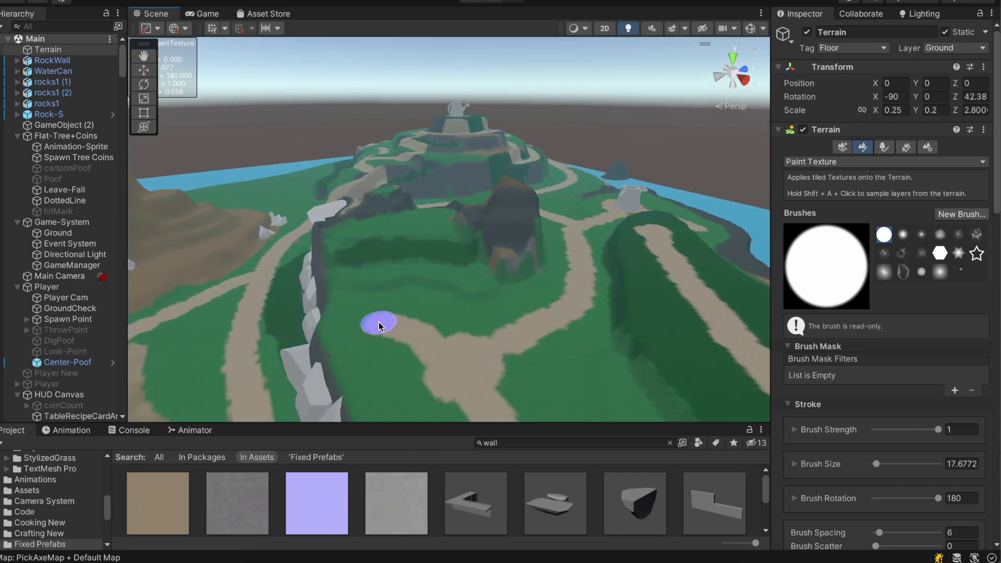
{"action": "mouse_move", "coordinate": [366, 312]}
{"action": "left_mouse_down"}
{"action": "mouse_move", "coordinate": [404, 275]}
{"action": "mouse_move", "coordinate": [397, 249]}
{"action": "left_mouse_up"}
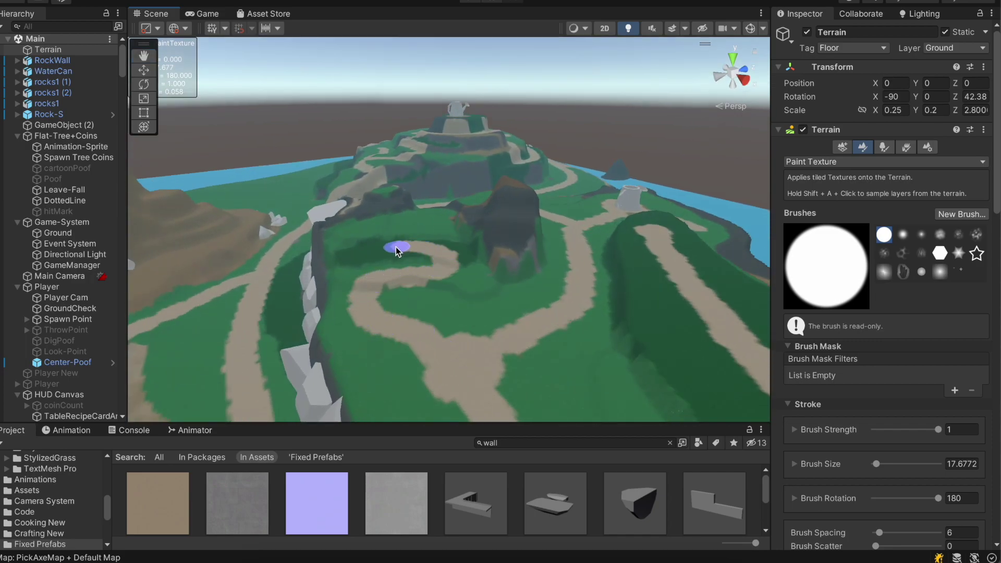
{"action": "mouse_move", "coordinate": [432, 221]}
{"action": "left_mouse_down", "text": "alt"}
{"action": "mouse_move", "coordinate": [521, 275]}
{"action": "mouse_move", "coordinate": [404, 284]}
{"action": "left_mouse_up", "text": "alt"}
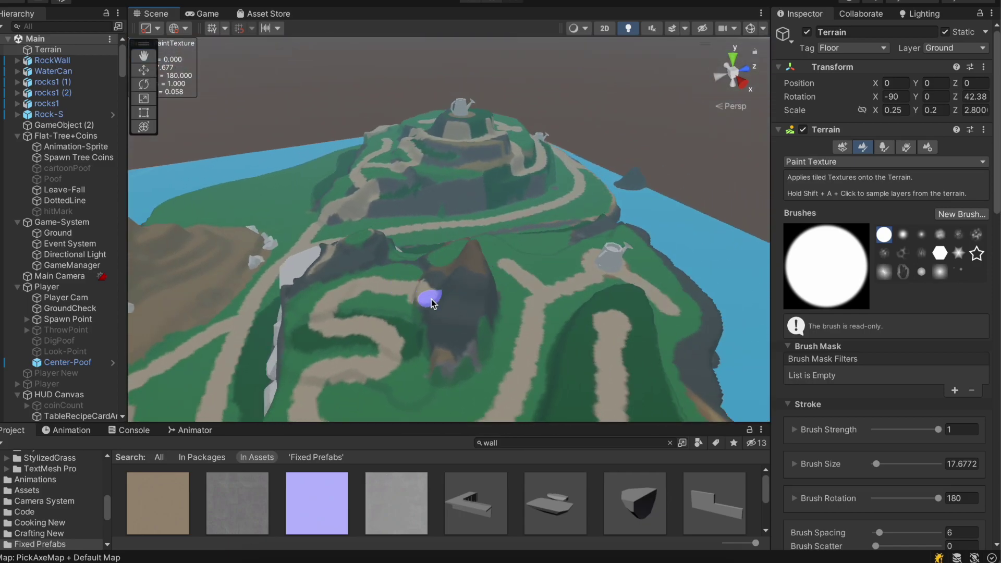
{"action": "mouse_move", "coordinate": [462, 252]}
{"action": "left_mouse_down", "text": "alt"}
{"action": "mouse_move", "coordinate": [425, 266]}
{"action": "mouse_move", "coordinate": [435, 332]}
{"action": "mouse_move", "coordinate": [509, 208]}
{"action": "mouse_move", "coordinate": [536, 221]}
{"action": "mouse_move", "coordinate": [547, 342]}
{"action": "mouse_move", "coordinate": [491, 295]}
{"action": "mouse_move", "coordinate": [384, 277]}
{"action": "mouse_move", "coordinate": [633, 320]}
{"action": "mouse_move", "coordinate": [584, 240]}
{"action": "mouse_move", "coordinate": [458, 291]}
{"action": "left_mouse_up", "text": "alt"}
{"action": "left_click", "coordinate": [58, 1]}
{"action": "left_click", "coordinate": [131, 131]}
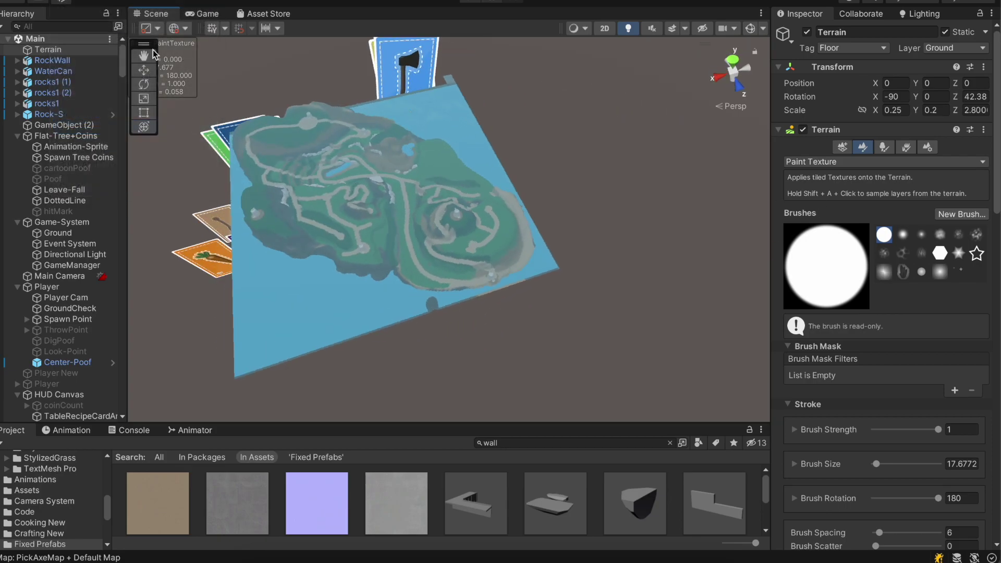
- Paint a connecting path from the branch near the cliff-edge watering can down across the cliff to the valley path
{"action": "left_click", "coordinate": [144, 56]}
{"action": "scroll", "coordinate": [500, 213], "scroll_direction": "up", "scroll_amount": 5}
{"action": "left_click_drag", "start_coordinate": [309, 230], "coordinate": [167, 166]}
{"action": "scroll", "coordinate": [276, 301], "scroll_direction": "down", "scroll_amount": 3}
{"action": "left_click_drag", "start_coordinate": [451, 151], "coordinate": [367, 235]}
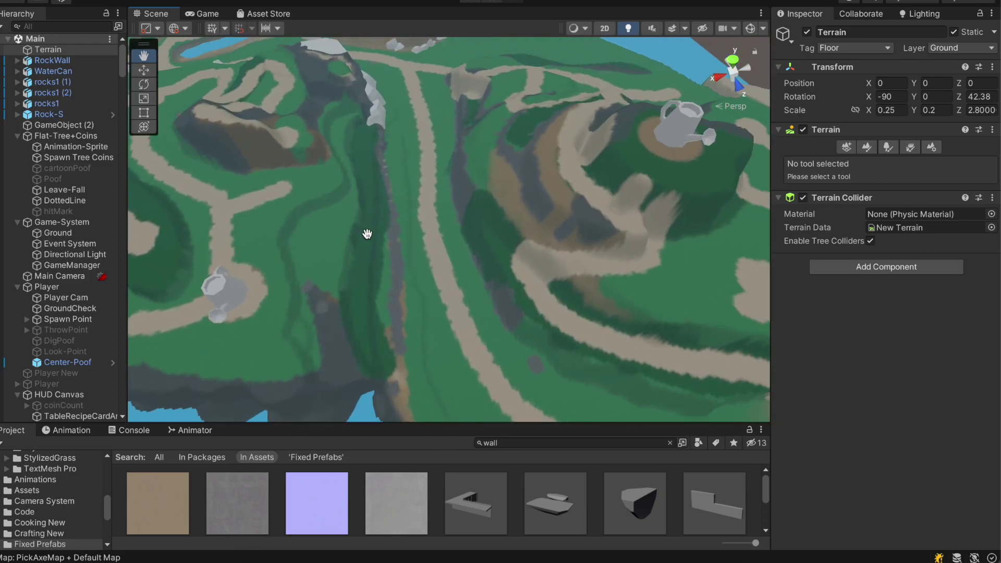
{"action": "left_click", "coordinate": [864, 147]}
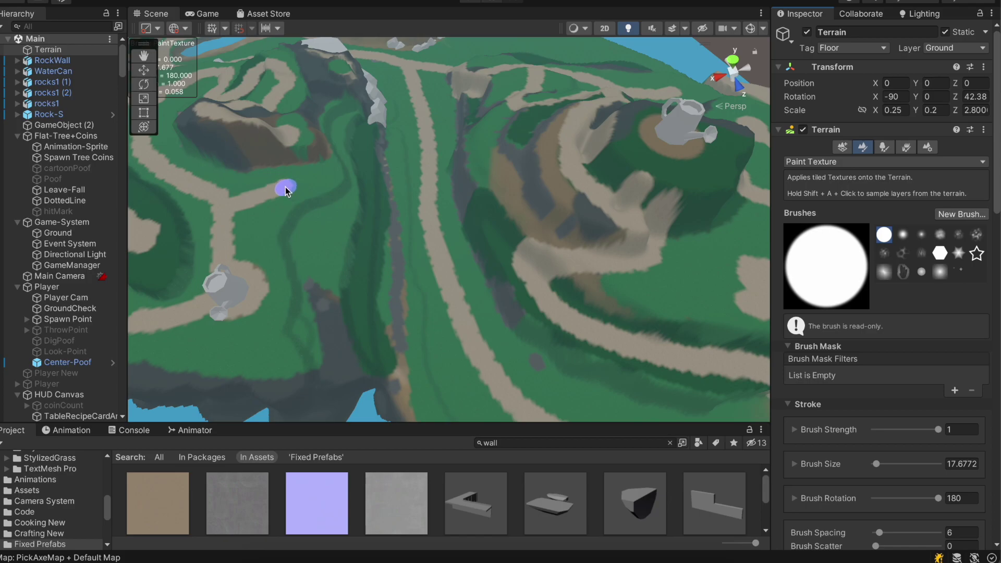
{"action": "mouse_move", "coordinate": [301, 186]}
{"action": "left_mouse_down"}
{"action": "mouse_move", "coordinate": [317, 201]}
{"action": "mouse_move", "coordinate": [317, 286]}
{"action": "mouse_move", "coordinate": [330, 330]}
{"action": "mouse_move", "coordinate": [359, 342]}
{"action": "mouse_move", "coordinate": [442, 292]}
{"action": "mouse_move", "coordinate": [396, 306]}
{"action": "left_mouse_up"}
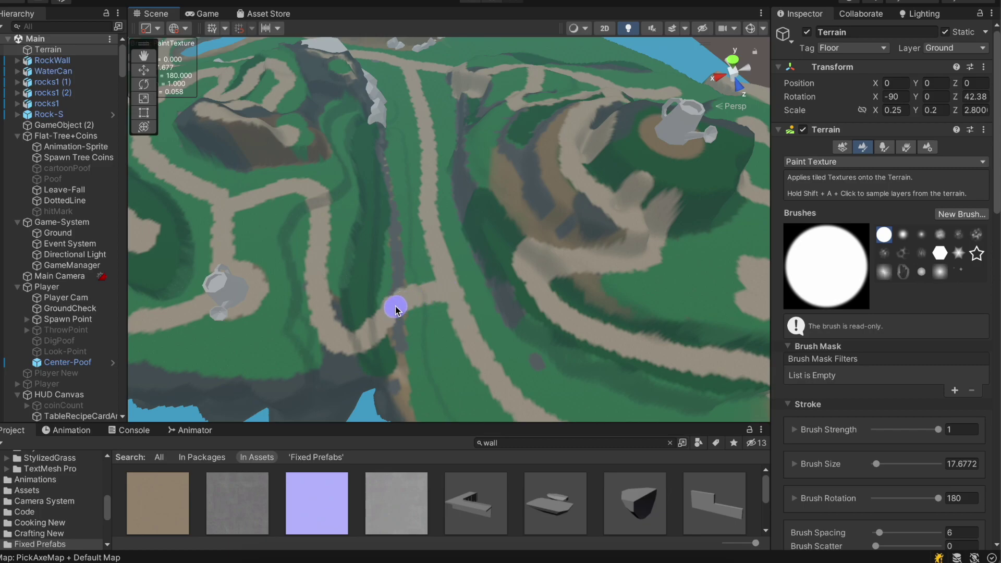
- Paint a path curving up onto the tall cliff plateau, past its watering can and across the grass beyond it
{"action": "scroll", "coordinate": [397, 305], "scroll_direction": "down", "scroll_amount": 5}
{"action": "left_click_drag", "start_coordinate": [416, 267], "coordinate": [563, 199], "text": "alt"}
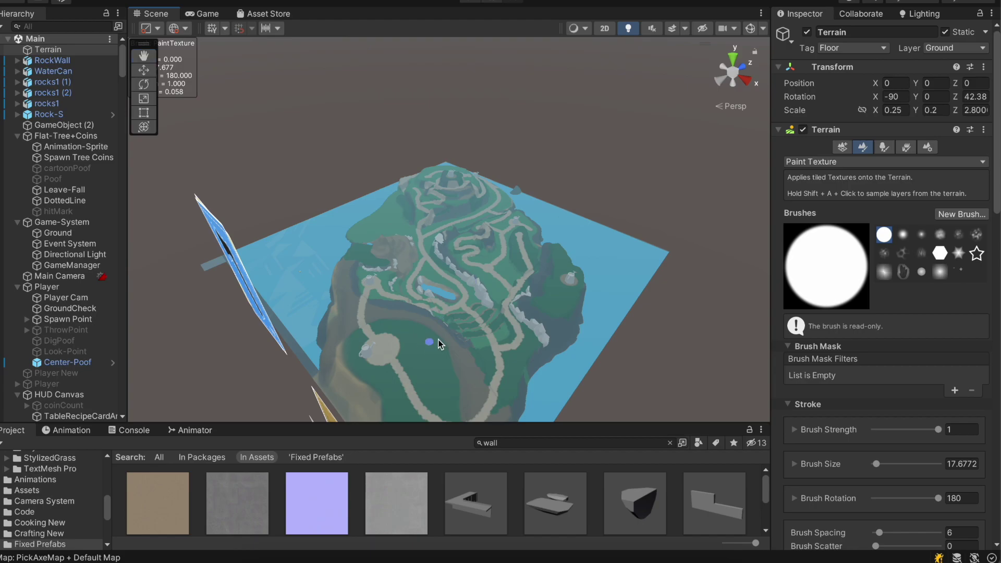
{"action": "scroll", "coordinate": [446, 345], "scroll_direction": "up", "scroll_amount": 4}
{"action": "left_click_drag", "start_coordinate": [445, 348], "coordinate": [533, 363], "text": "alt"}
{"action": "left_click_drag", "start_coordinate": [659, 268], "coordinate": [660, 257], "text": "alt"}
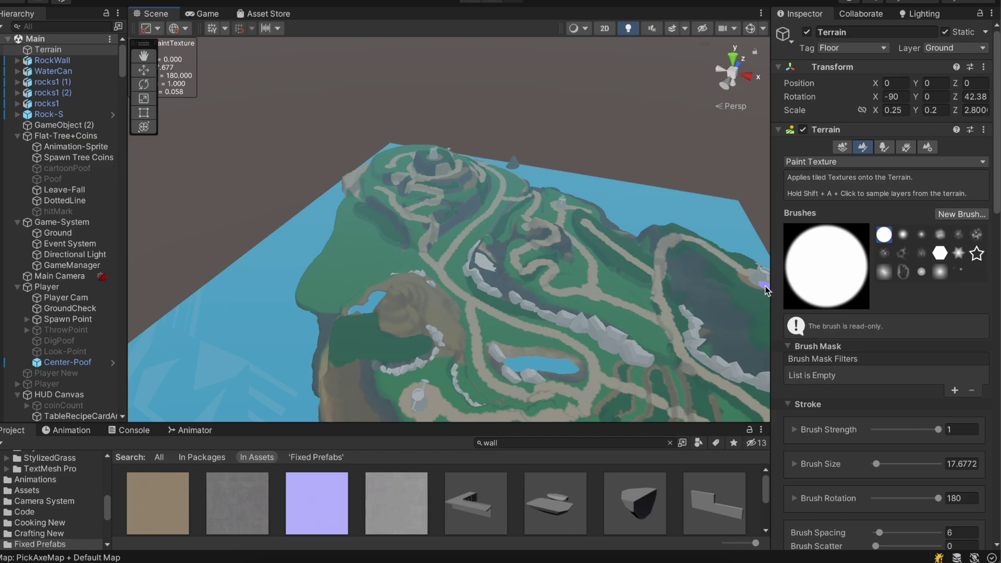
{"action": "mouse_move", "coordinate": [762, 288]}
{"action": "left_mouse_down", "text": "alt"}
{"action": "mouse_move", "coordinate": [542, 224]}
{"action": "mouse_move", "coordinate": [552, 320]}
{"action": "left_mouse_up", "text": "alt"}
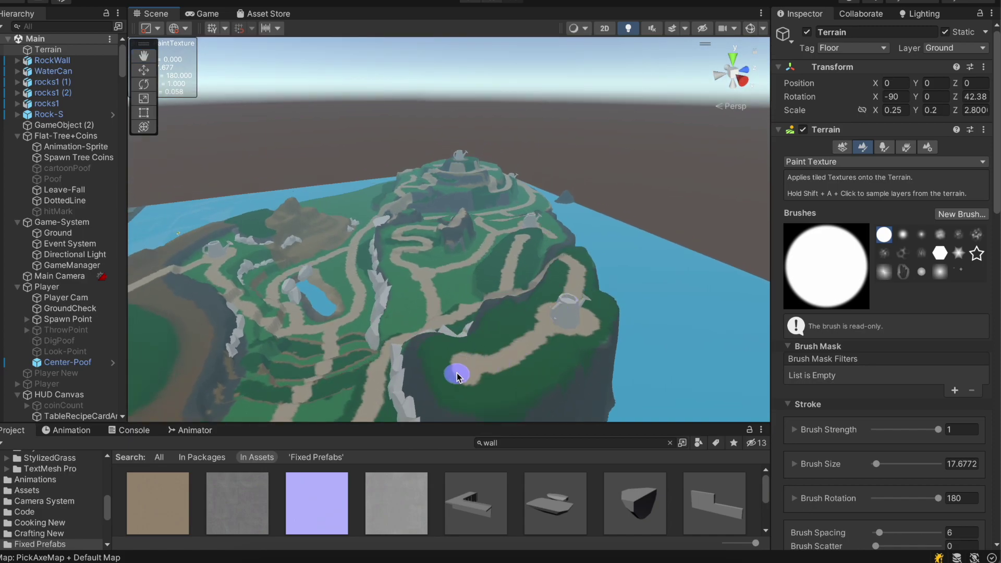
{"action": "left_click_drag", "start_coordinate": [467, 368], "coordinate": [386, 303], "text": "alt"}
- Paint a path along the brown cliff and over the dark green hilltop, with one branch winding up the brown hill
{"action": "left_click_drag", "start_coordinate": [414, 148], "coordinate": [458, 114], "text": "alt"}
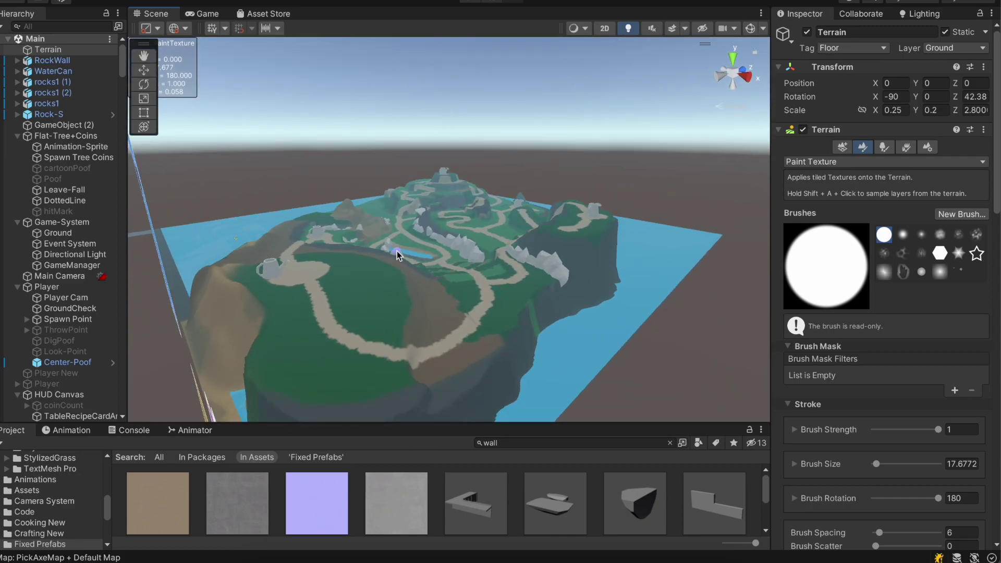
{"action": "mouse_move", "coordinate": [416, 264]}
{"action": "left_mouse_down", "text": "alt"}
{"action": "mouse_move", "coordinate": [398, 328]}
{"action": "mouse_move", "coordinate": [376, 345]}
{"action": "mouse_move", "coordinate": [454, 261]}
{"action": "mouse_move", "coordinate": [453, 238]}
{"action": "mouse_move", "coordinate": [446, 279]}
{"action": "left_mouse_up", "text": "alt"}
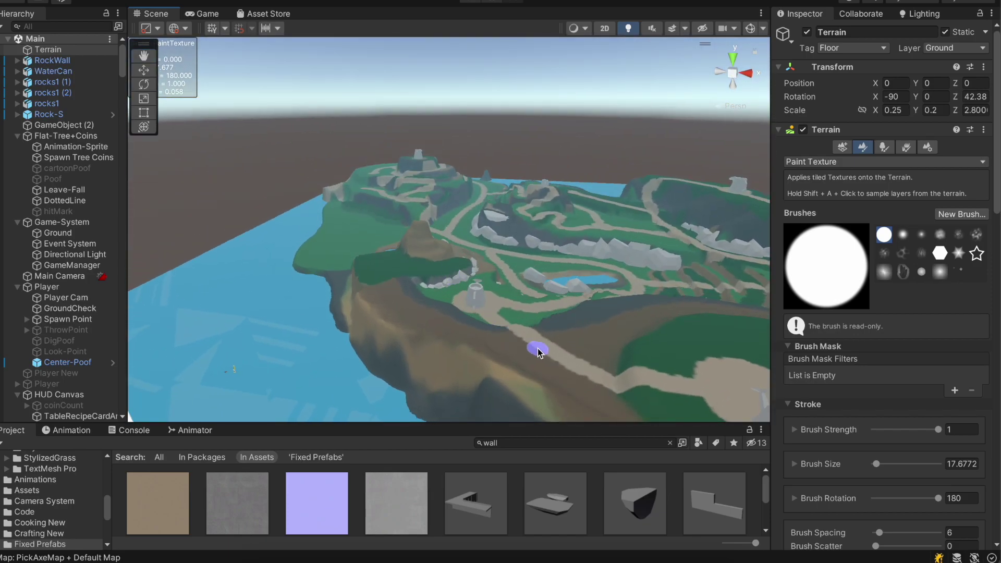
{"action": "left_click_drag", "start_coordinate": [386, 265], "coordinate": [410, 275], "text": "alt"}
{"action": "scroll", "coordinate": [469, 298], "scroll_direction": "up", "scroll_amount": 4, "text": "alt"}
{"action": "scroll", "coordinate": [414, 243], "scroll_direction": "up", "scroll_amount": 4, "text": "alt"}
{"action": "scroll", "coordinate": [404, 275], "scroll_direction": "down", "scroll_amount": 3}
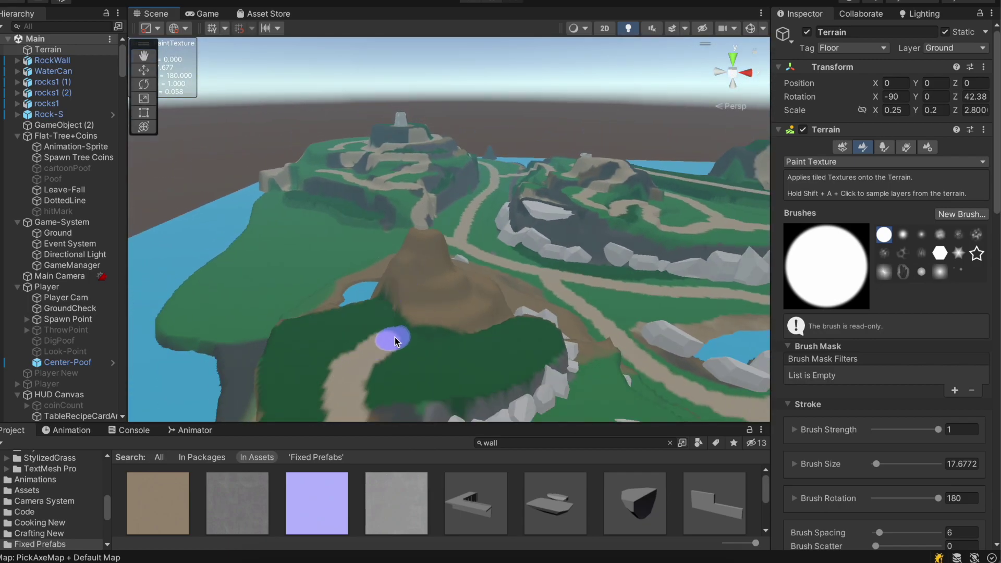
{"action": "mouse_move", "coordinate": [446, 318]}
{"action": "left_mouse_down"}
{"action": "mouse_move", "coordinate": [473, 284]}
{"action": "mouse_move", "coordinate": [431, 270]}
{"action": "mouse_move", "coordinate": [417, 250]}
{"action": "left_mouse_up"}
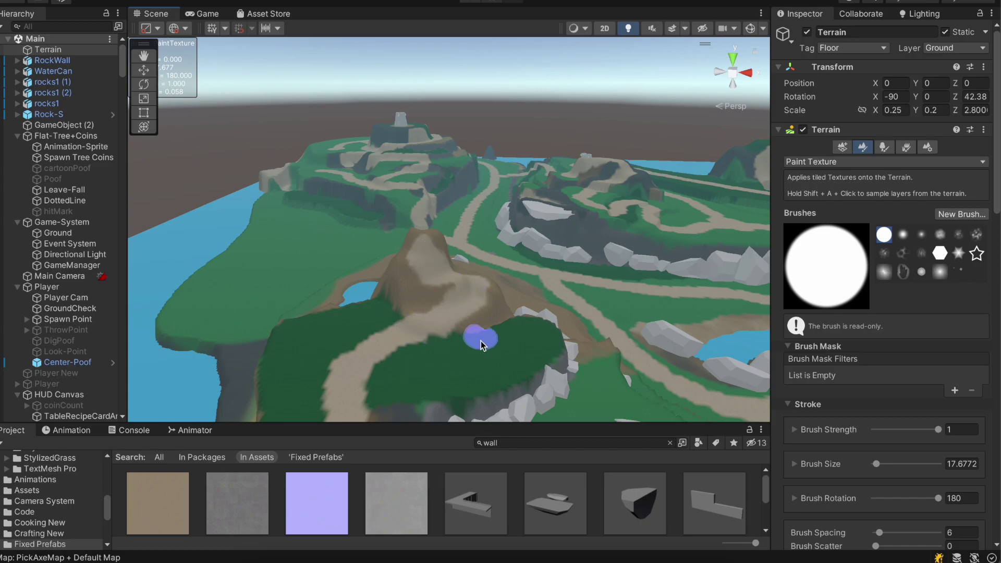
{"action": "mouse_move", "coordinate": [396, 355]}
{"action": "left_mouse_down"}
{"action": "mouse_move", "coordinate": [527, 339]}
{"action": "mouse_move", "coordinate": [309, 342]}
{"action": "left_mouse_up"}
{"action": "scroll", "coordinate": [400, 336], "scroll_direction": "down", "scroll_amount": 5}
{"action": "left_click_drag", "start_coordinate": [399, 338], "coordinate": [315, 402], "text": "alt"}
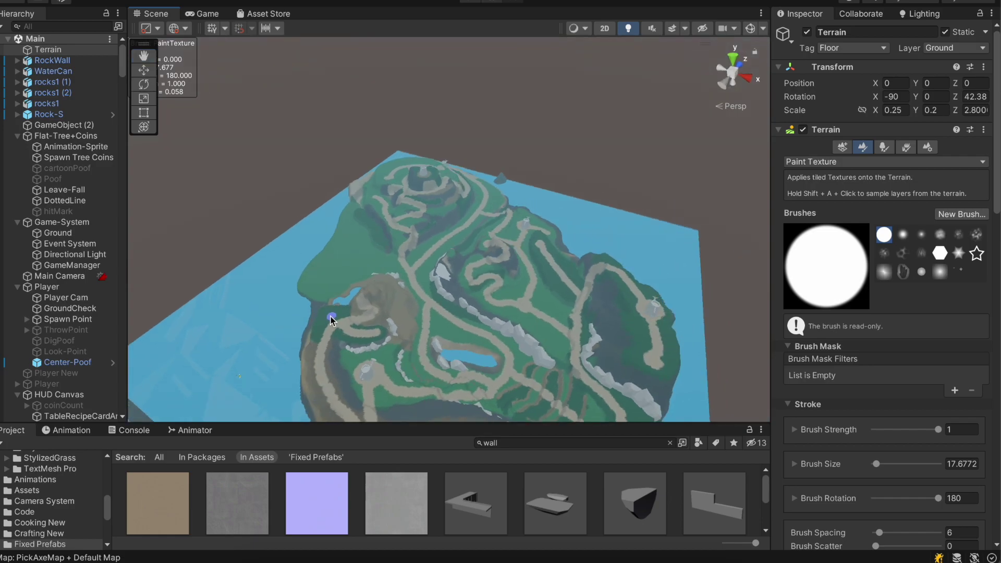
- Paint a path branch along the brown slope beside the large plateau, joining the cliff path to the lower curved path
{"action": "left_click_drag", "start_coordinate": [472, 271], "coordinate": [635, 299], "text": "alt"}
{"action": "left_click_drag", "start_coordinate": [502, 348], "coordinate": [492, 263], "text": "alt"}
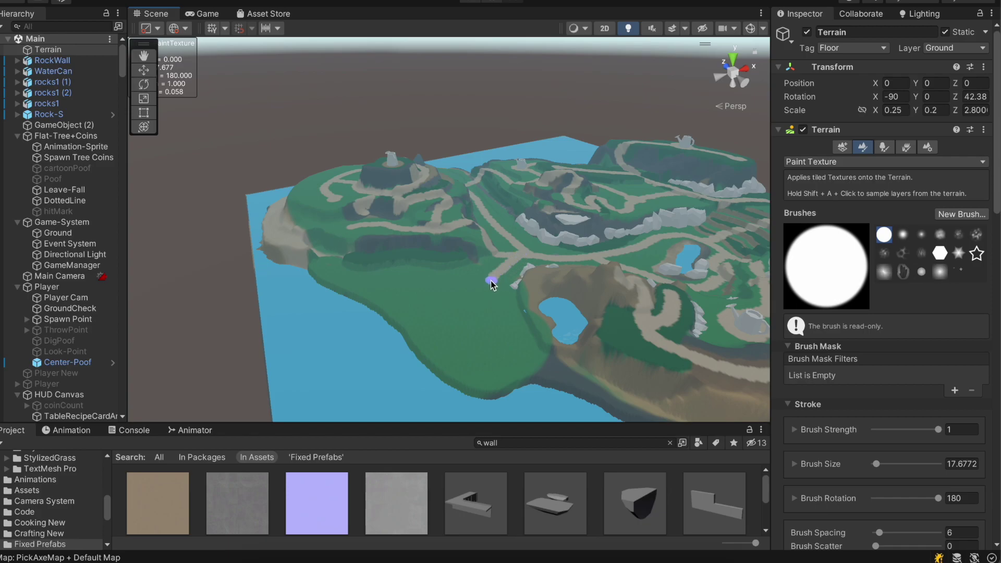
{"action": "left_click_drag", "start_coordinate": [484, 295], "coordinate": [278, 260], "text": "alt"}
{"action": "left_click_drag", "start_coordinate": [554, 213], "coordinate": [321, 296], "text": "alt"}
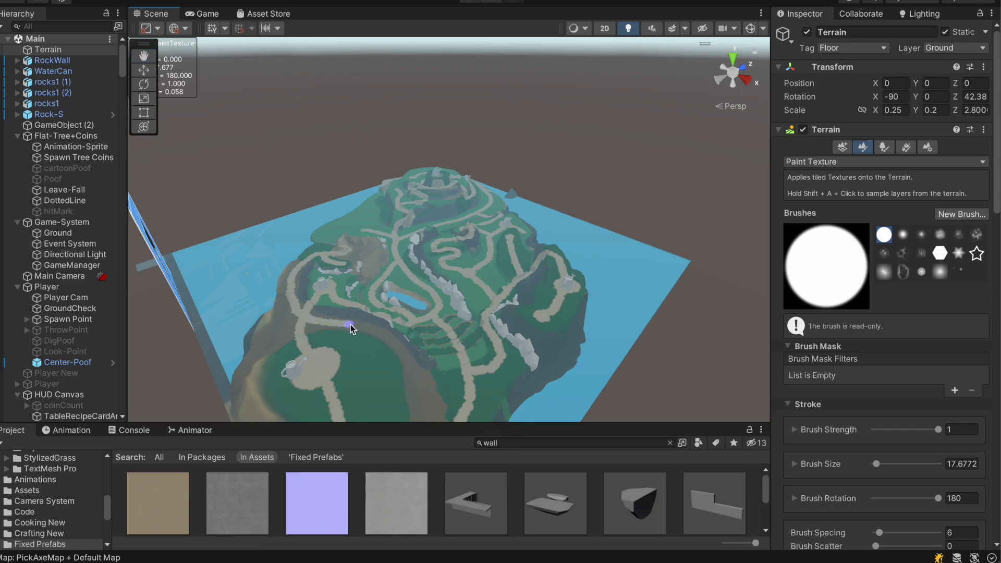
{"action": "left_click_drag", "start_coordinate": [415, 346], "coordinate": [364, 316], "text": "alt"}
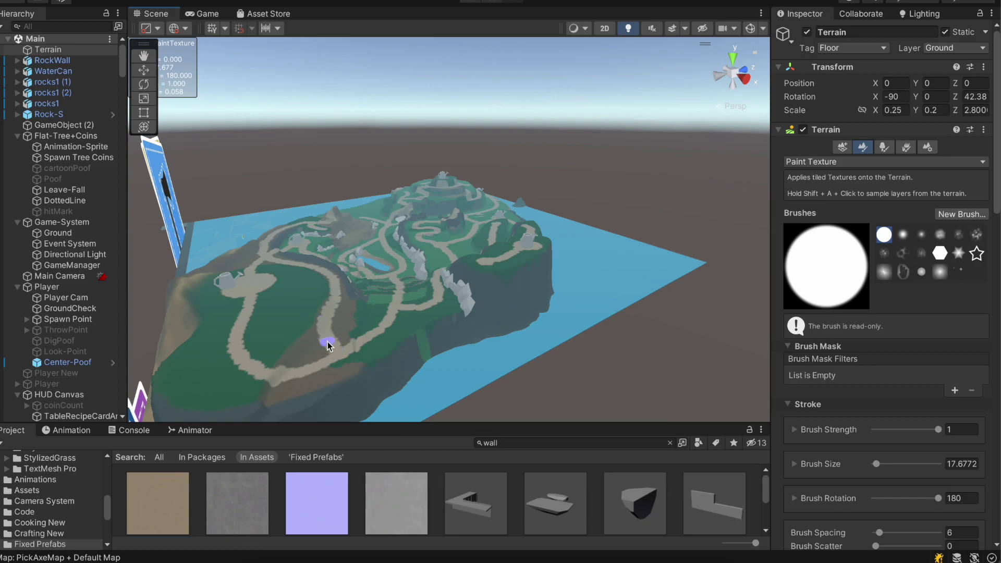
{"action": "left_click_drag", "start_coordinate": [340, 201], "coordinate": [548, 316], "text": "alt"}
- Switch to the Game view and start play mode to test the level
{"action": "left_click", "coordinate": [66, 1]}
{"action": "left_click", "coordinate": [119, 126]}
{"action": "left_click", "coordinate": [207, 14]}
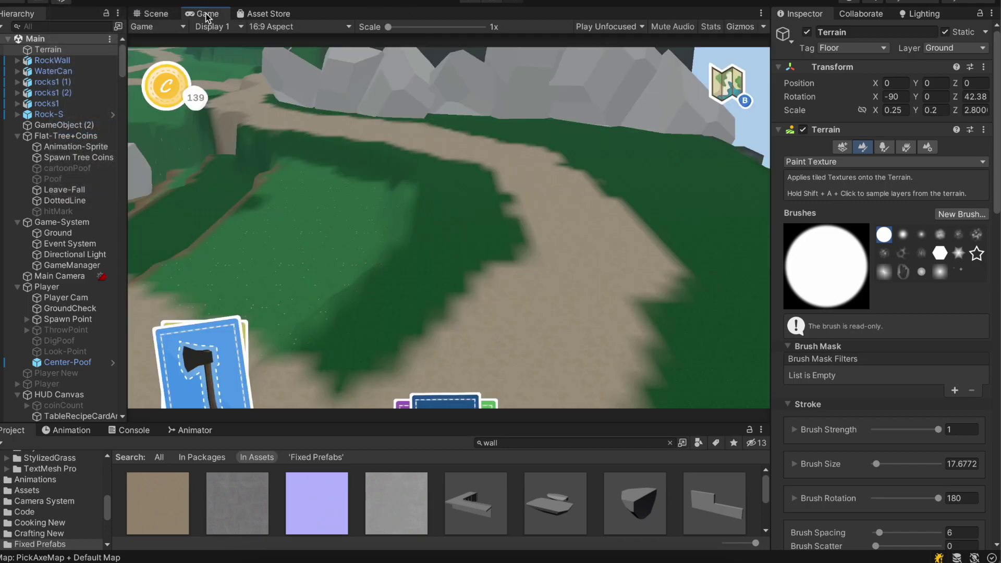
{"action": "left_click", "coordinate": [471, 2]}
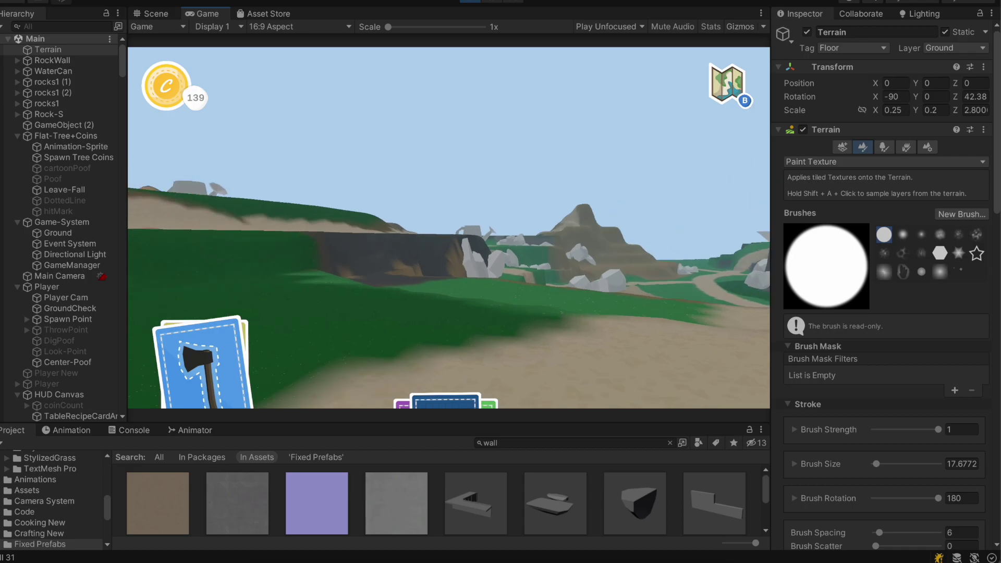
- Walk the player across the grass, past the pond and along the rock-lined cliff path, and stop play mode
{"action": "key", "text": "w"}
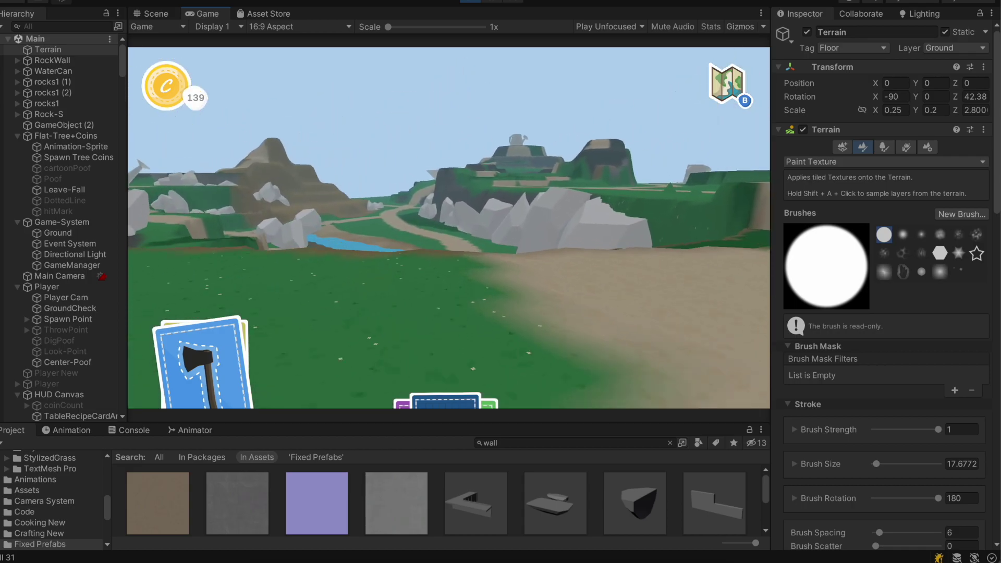
{"action": "key", "text": "w"}
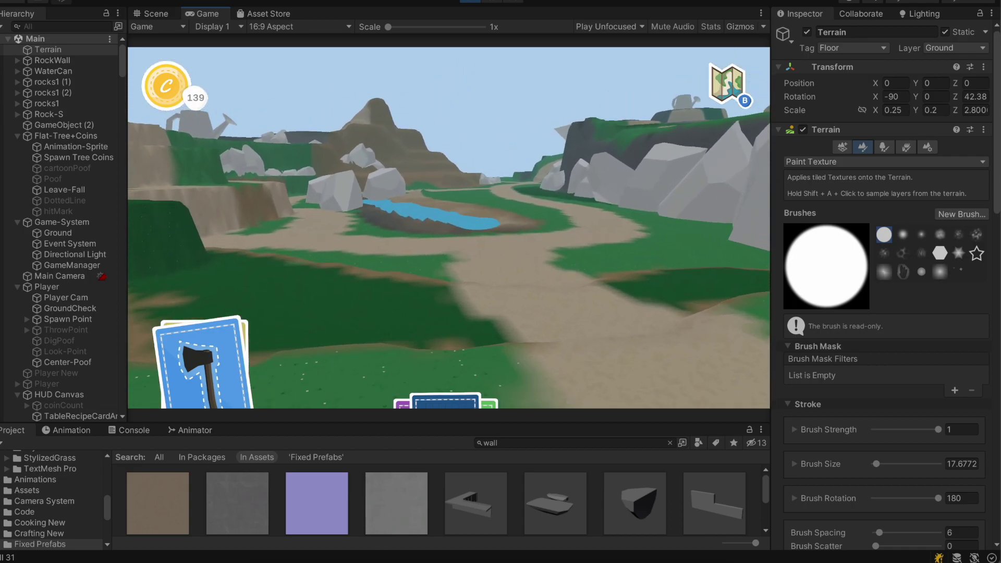
{"action": "key", "text": "w"}
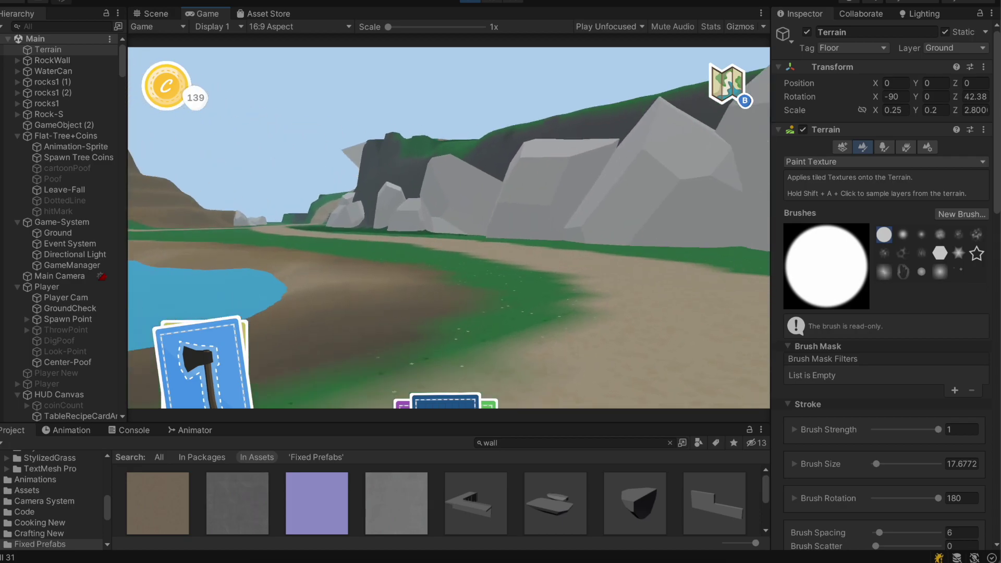
{"action": "key", "text": "Escape"}
{"action": "left_click", "coordinate": [470, 1]}
- Save the project and return to the Scene view
{"action": "left_click", "coordinate": [68, 0]}
{"action": "left_click", "coordinate": [82, 2]}
{"action": "left_click", "coordinate": [82, 2]}
{"action": "left_click", "coordinate": [84, 126]}
{"action": "left_click", "coordinate": [155, 14]}
- Move the last three tree clusters of the Mega Cluster group onto the grass around the path junction
{"action": "right_click_drag", "start_coordinate": [440, 286], "coordinate": [460, 118]}
{"action": "left_click_drag", "start_coordinate": [320, 139], "coordinate": [254, 236], "text": "alt"}
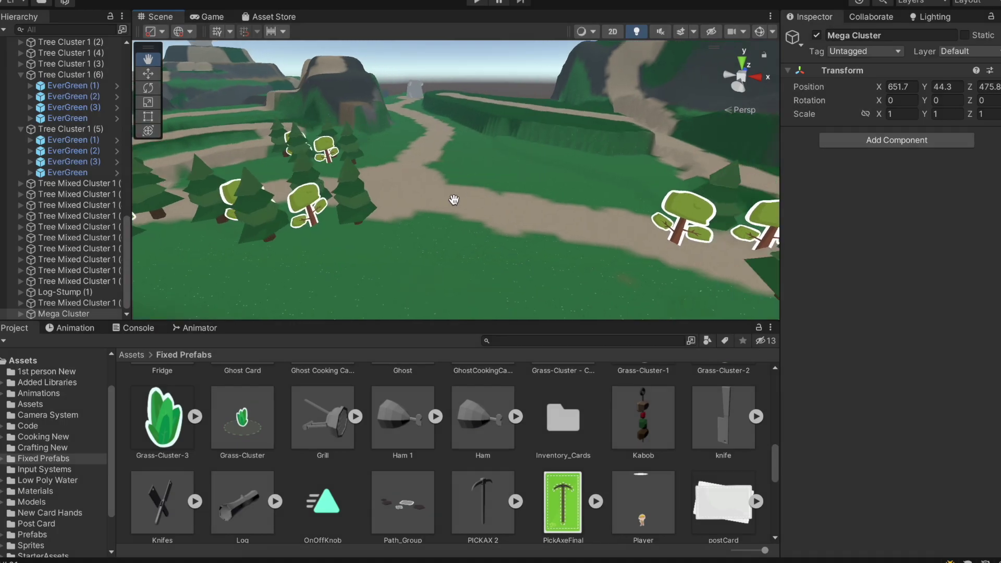
{"action": "scroll", "coordinate": [407, 180], "scroll_direction": "down", "scroll_amount": 6}
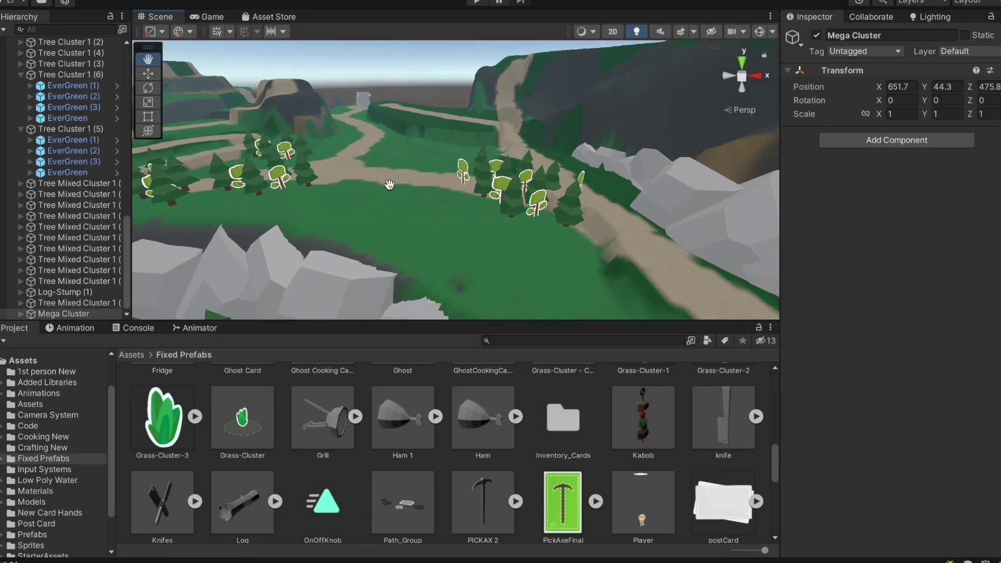
{"action": "left_click", "coordinate": [20, 314]}
{"action": "left_click", "coordinate": [65, 312]}
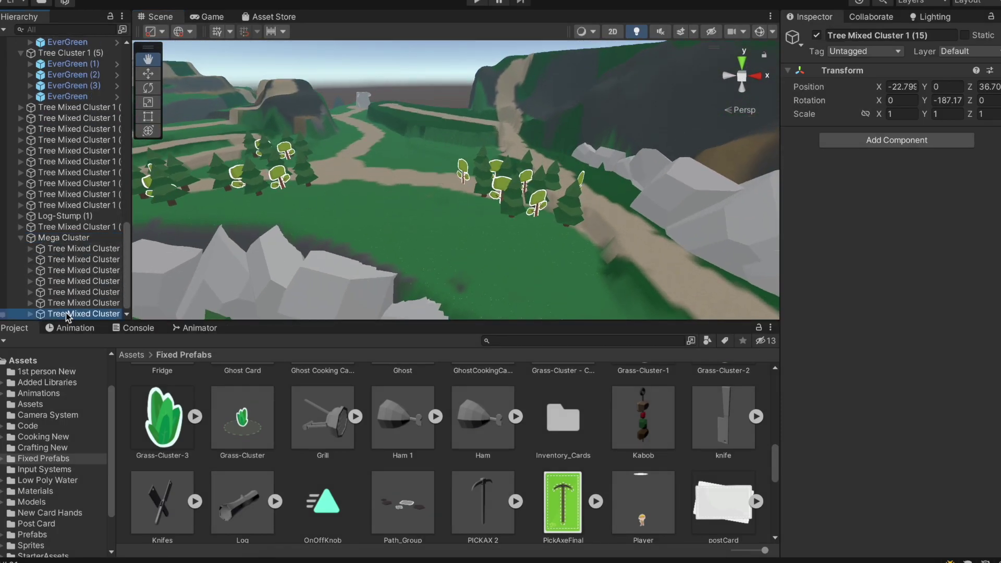
{"action": "left_click", "coordinate": [66, 292], "text": "shift"}
{"action": "left_click", "coordinate": [152, 74]}
{"action": "left_click_drag", "start_coordinate": [208, 181], "coordinate": [370, 279]}
{"action": "scroll", "coordinate": [353, 208], "scroll_direction": "down", "scroll_amount": 3}
{"action": "left_click_drag", "start_coordinate": [346, 190], "coordinate": [340, 202]}
{"action": "left_click_drag", "start_coordinate": [377, 236], "coordinate": [338, 232]}
{"action": "left_click_drag", "start_coordinate": [309, 199], "coordinate": [319, 191]}
{"action": "left_click_drag", "start_coordinate": [339, 157], "coordinate": [152, 199], "text": "alt"}
- Reposition the last tree cluster of Mega Cluster beyond the path at X 49, Z 31.7
{"action": "left_click", "coordinate": [79, 293]}
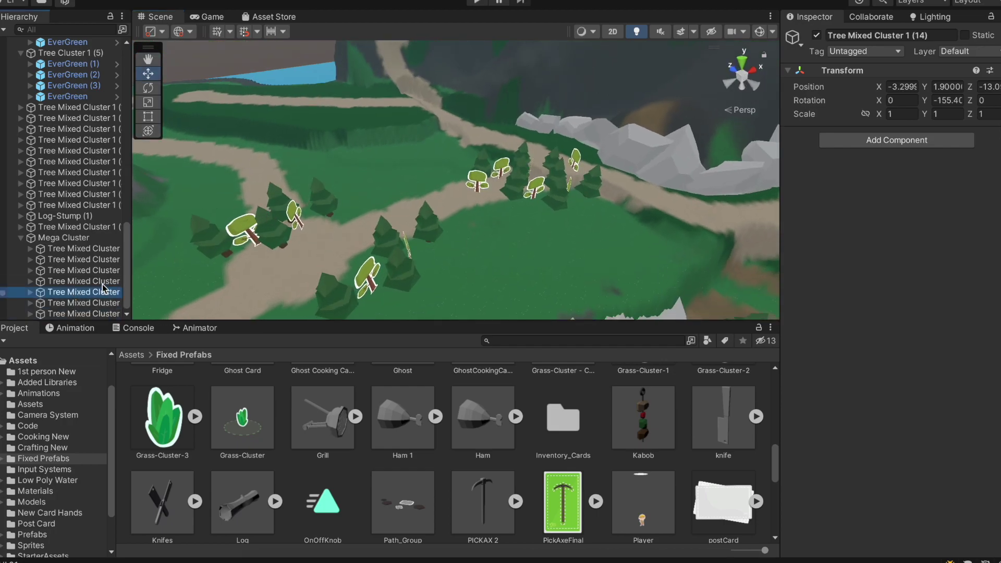
{"action": "left_click", "coordinate": [71, 313]}
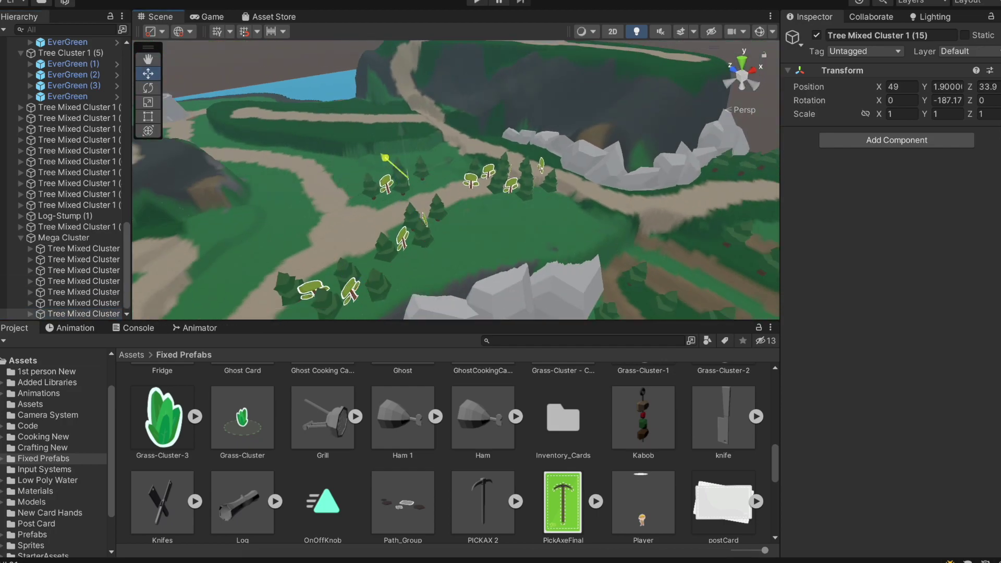
{"action": "mouse_move", "coordinate": [386, 162]}
{"action": "left_mouse_down", "text": "alt"}
{"action": "mouse_move", "coordinate": [229, 167]}
{"action": "mouse_move", "coordinate": [375, 172]}
{"action": "left_mouse_up", "text": "alt"}
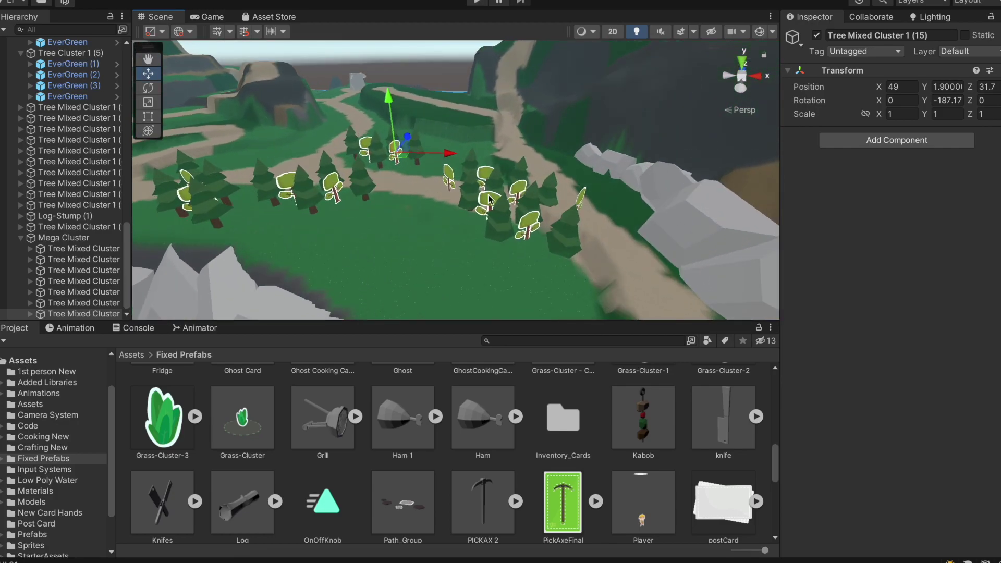
- Move the second tree cluster of Mega Cluster away from the path to X 73.9, Z -15.1
{"action": "left_click", "coordinate": [491, 211]}
{"action": "scroll", "coordinate": [63, 229], "scroll_direction": "down", "scroll_amount": 3}
{"action": "left_click", "coordinate": [67, 196]}
{"action": "left_click", "coordinate": [29, 196]}
{"action": "left_click_drag", "start_coordinate": [552, 230], "coordinate": [489, 223]}
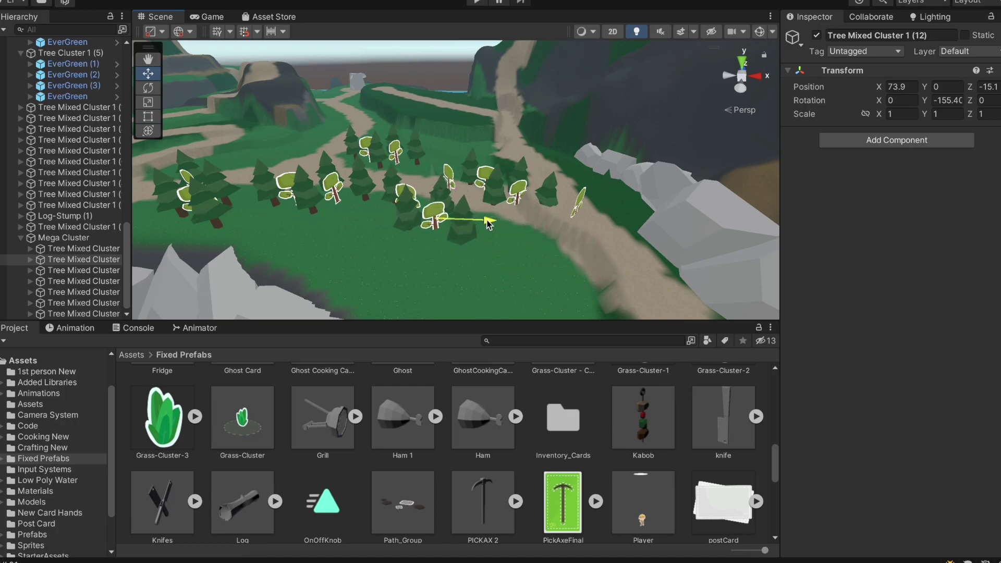
- Place the first tree cluster of Mega Cluster at X 101.4, Y 1.9, Z -38.8, rotated to -117.83 about Y
{"action": "left_click_drag", "start_coordinate": [509, 177], "coordinate": [449, 202]}
{"action": "scroll", "coordinate": [521, 217], "scroll_direction": "down", "scroll_amount": 3}
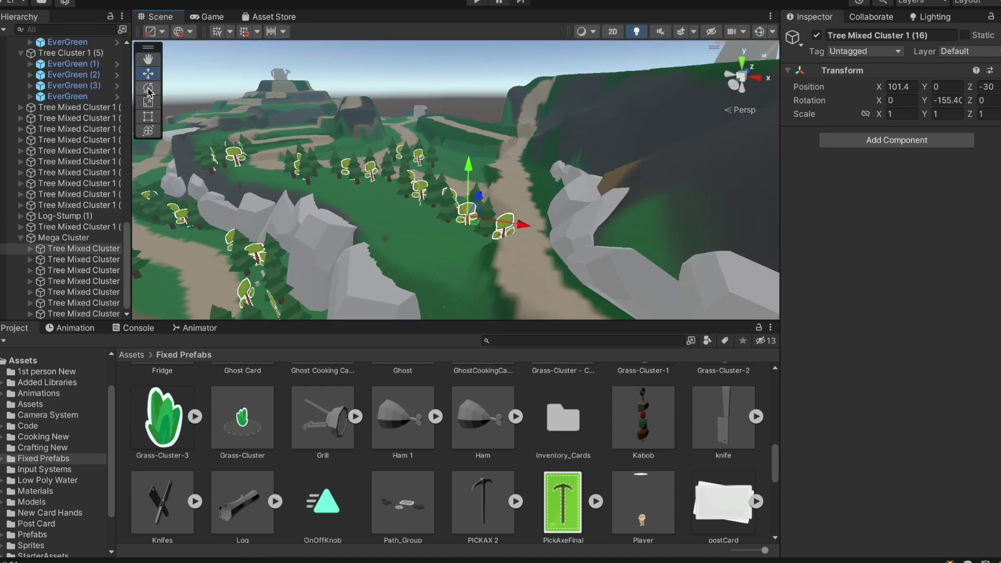
{"action": "left_click_drag", "start_coordinate": [503, 248], "coordinate": [432, 263]}
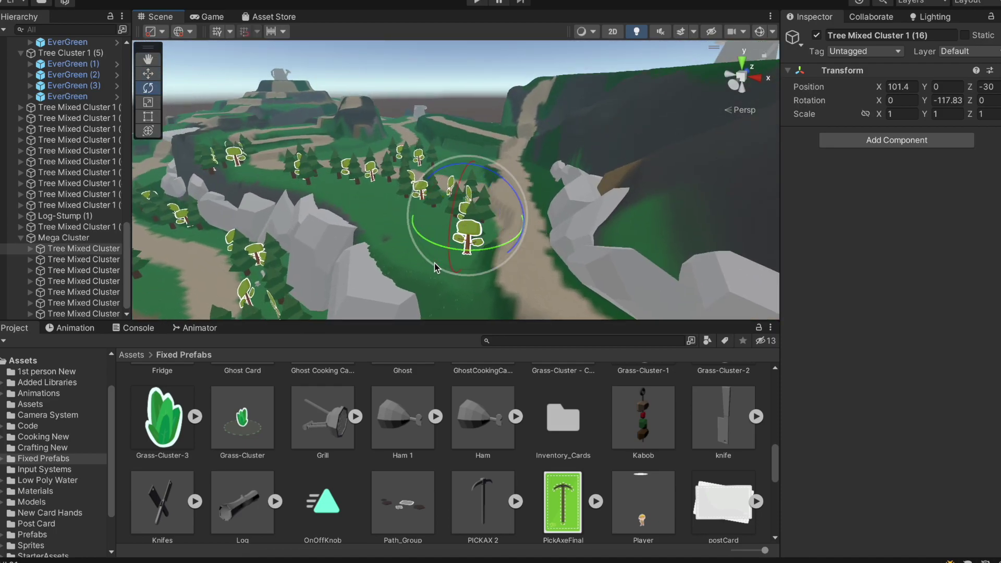
{"action": "scroll", "coordinate": [473, 208], "scroll_direction": "up", "scroll_amount": 2}
{"action": "left_click_drag", "start_coordinate": [479, 196], "coordinate": [600, 137]}
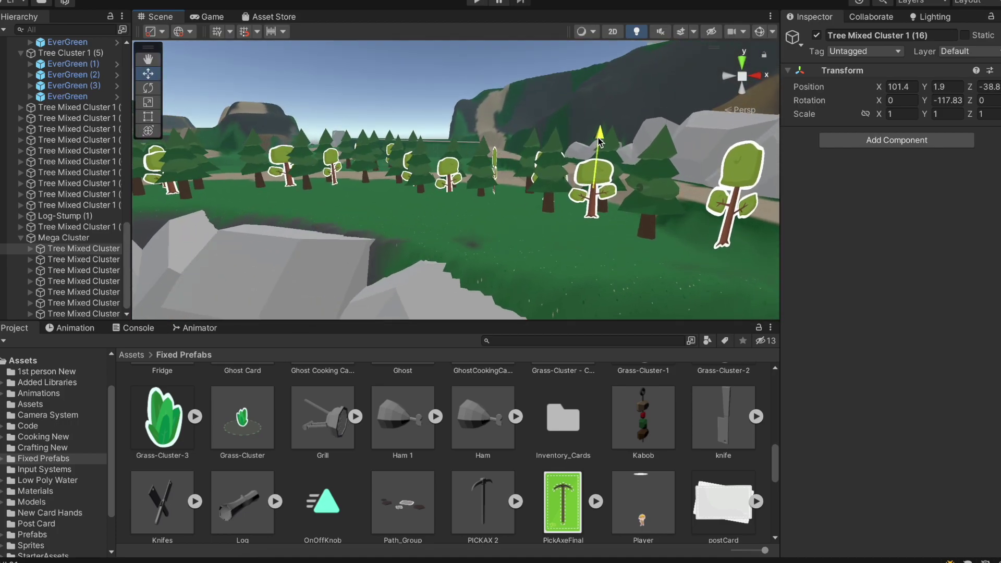
- Lower the outermost broadleaf tree of the first Mega Cluster tree cluster to Y 0.68
{"action": "left_click", "coordinate": [738, 174]}
{"action": "left_click_drag", "start_coordinate": [749, 139], "coordinate": [745, 159]}
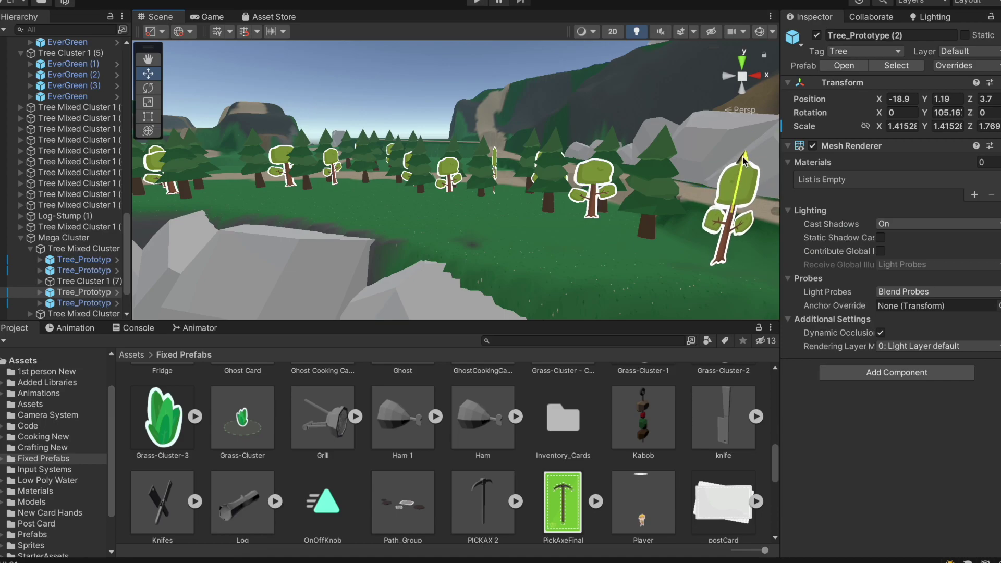
{"action": "scroll", "coordinate": [576, 149], "scroll_direction": "up", "scroll_amount": 3}
{"action": "scroll", "coordinate": [576, 149], "scroll_direction": "down", "scroll_amount": 5}
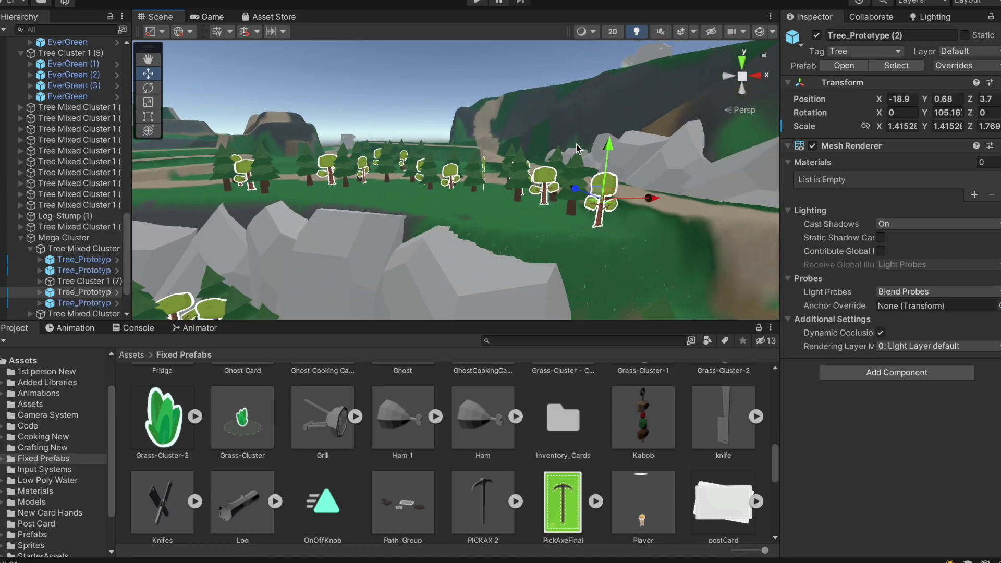
- Save the scene and the project
{"action": "left_click", "coordinate": [93, 1]}
{"action": "left_click", "coordinate": [94, 48]}
{"action": "left_click", "coordinate": [92, 1]}
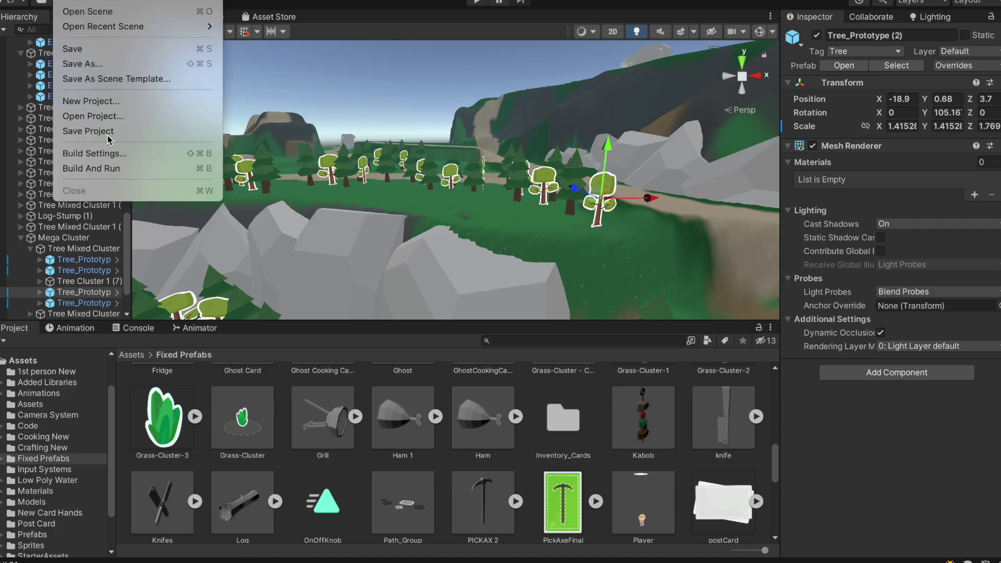
{"action": "left_click", "coordinate": [107, 134]}
- Duplicate the second tree cluster of Mega Cluster and place the copy on the open grass at X 80.4, Z -43.1
{"action": "scroll", "coordinate": [469, 172], "scroll_direction": "down", "scroll_amount": 3}
{"action": "scroll", "coordinate": [469, 172], "scroll_direction": "up", "scroll_amount": 6}
{"action": "left_click", "coordinate": [451, 173]}
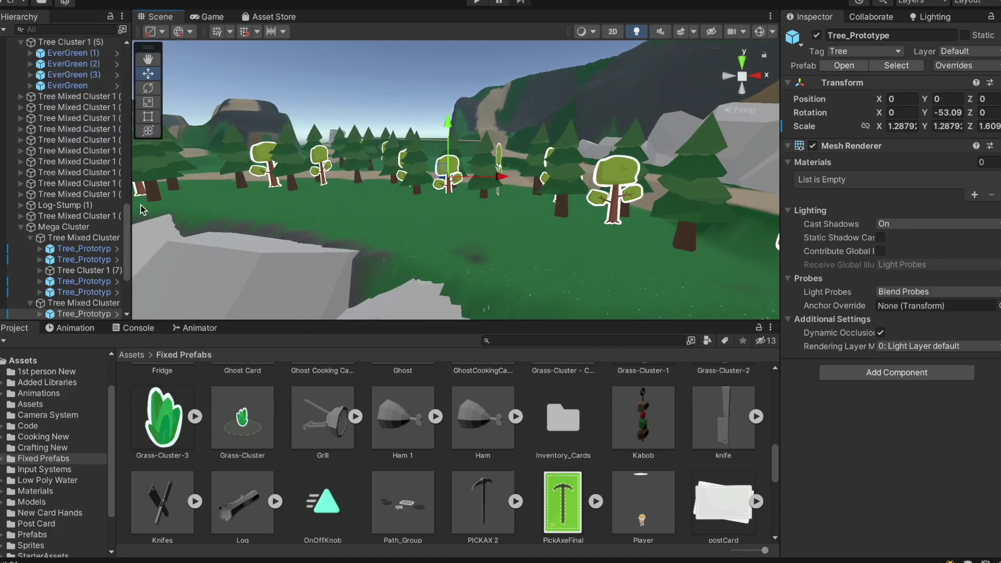
{"action": "left_click", "coordinate": [80, 303]}
{"action": "left_click_drag", "start_coordinate": [451, 120], "coordinate": [265, 102], "text": "alt"}
{"action": "left_click_drag", "start_coordinate": [359, 174], "coordinate": [505, 282], "text": "alt"}
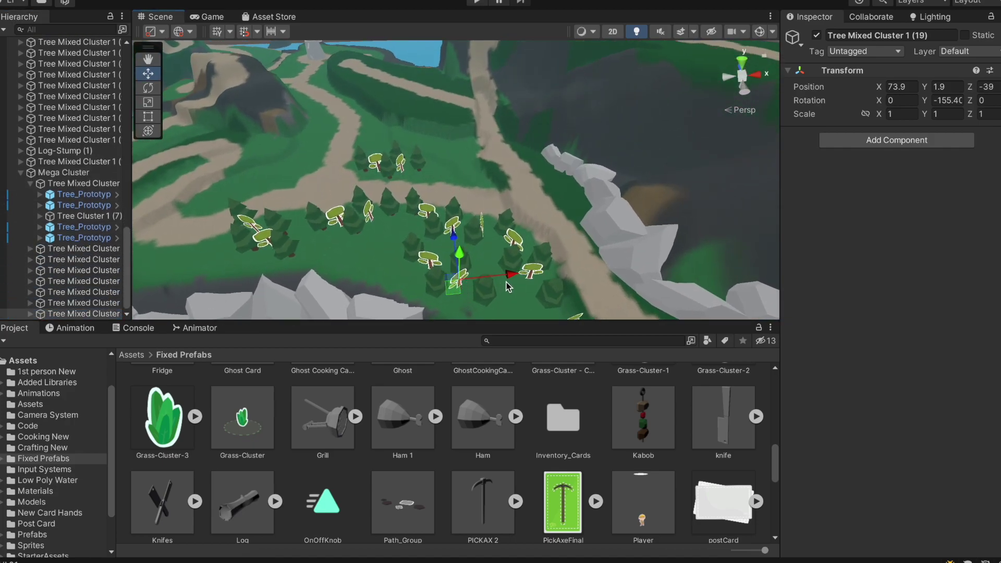
{"action": "left_click_drag", "start_coordinate": [465, 239], "coordinate": [475, 252]}
{"action": "left_click_drag", "start_coordinate": [522, 287], "coordinate": [537, 285]}
{"action": "left_click_drag", "start_coordinate": [536, 285], "coordinate": [557, 240], "text": "alt"}
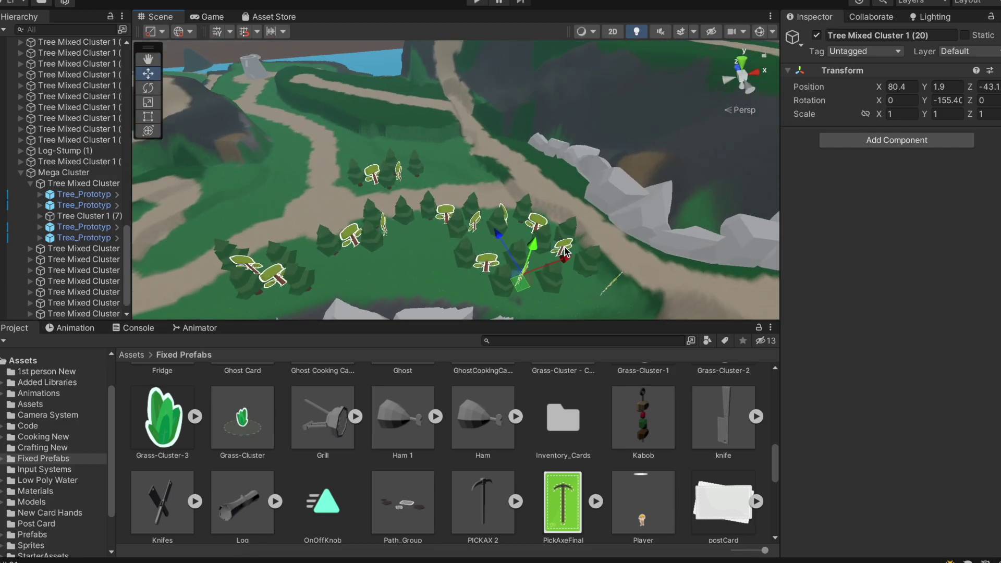
- Place another copy of the cluster on the grass above the rocks at X 42.7, Z about -24, rotated to -186.46 about Y
{"action": "left_click_drag", "start_coordinate": [411, 271], "coordinate": [403, 233]}
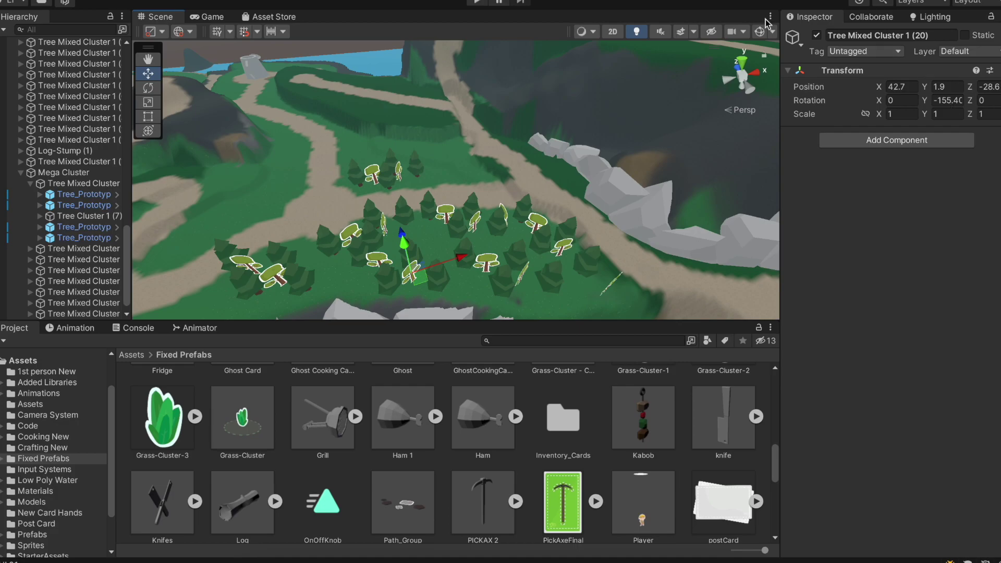
{"action": "left_click_drag", "start_coordinate": [356, 308], "coordinate": [414, 353]}
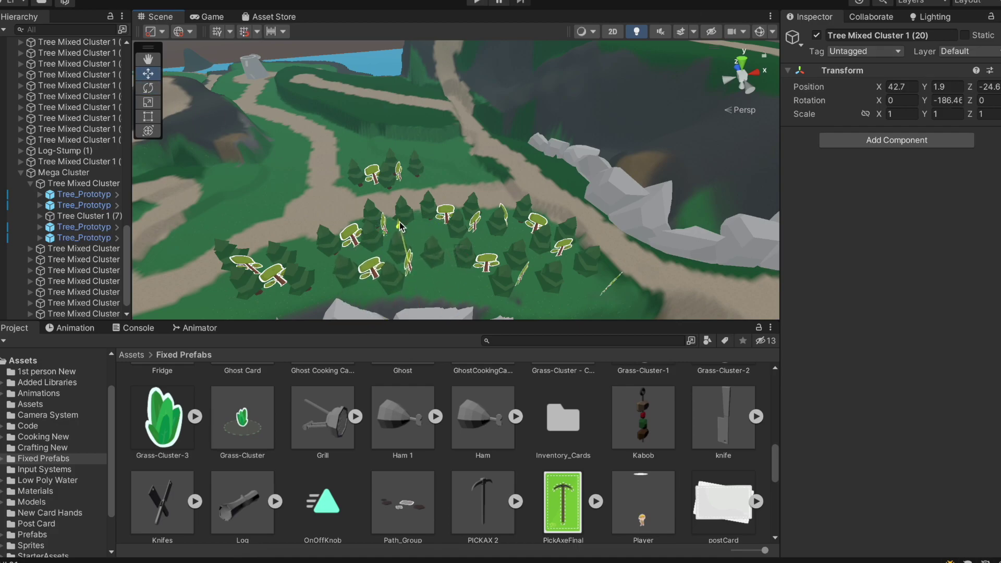
{"action": "left_click_drag", "start_coordinate": [401, 225], "coordinate": [530, 27], "text": "alt"}
- Duplicate the tree cluster, move the copy across the path and rotate it to -114.36 about Y
{"action": "key", "text": "ctrl+d"}
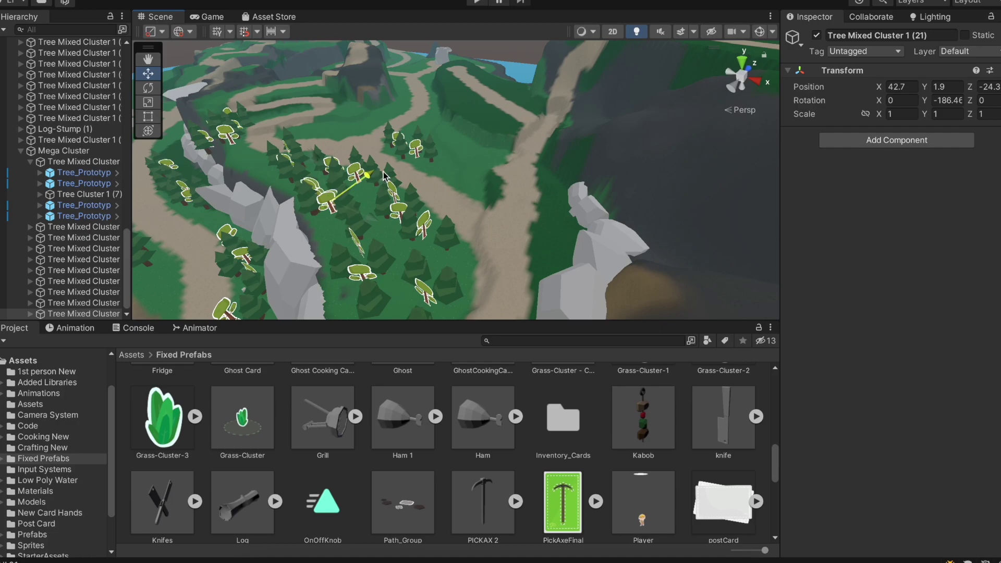
{"action": "left_click_drag", "start_coordinate": [509, 137], "coordinate": [534, 142]}
{"action": "scroll", "coordinate": [534, 142], "scroll_direction": "up", "scroll_amount": 3}
{"action": "left_click_drag", "start_coordinate": [511, 106], "coordinate": [234, 111]}
{"action": "scroll", "coordinate": [498, 154], "scroll_direction": "up", "scroll_amount": 5}
{"action": "left_click_drag", "start_coordinate": [487, 145], "coordinate": [318, 236]}
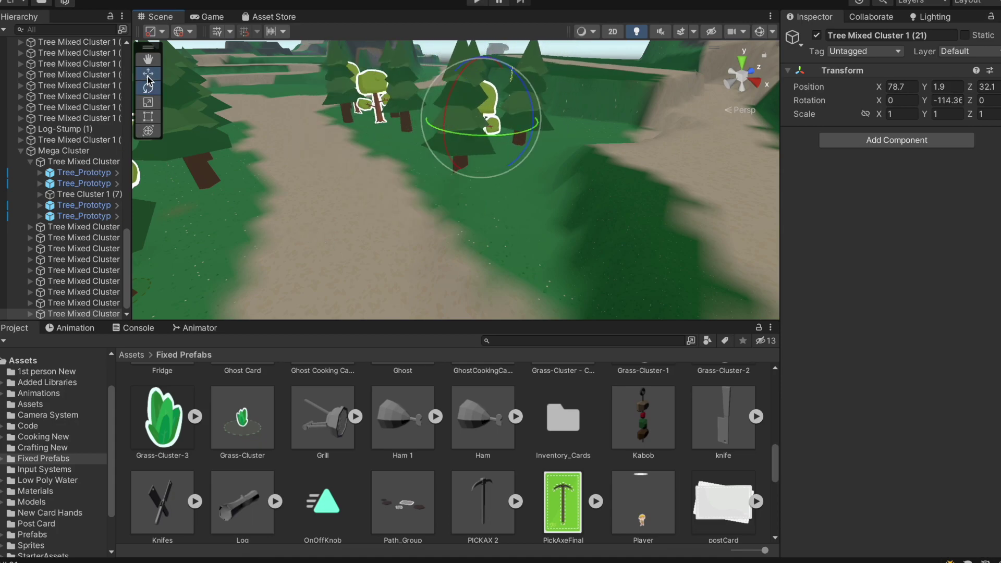
{"action": "left_click_drag", "start_coordinate": [529, 134], "coordinate": [371, 256]}
{"action": "scroll", "coordinate": [371, 256], "scroll_direction": "down", "scroll_amount": 3}
{"action": "left_click_drag", "start_coordinate": [453, 244], "coordinate": [542, 109]}
- Adjust one evergreen in the new tree cluster to X 6.38, Y -5.1, Z 7.71 so it sits on the slope
{"action": "left_click", "coordinate": [565, 136]}
{"action": "scroll", "coordinate": [565, 137], "scroll_direction": "up", "scroll_amount": 2}
{"action": "left_click", "coordinate": [542, 130]}
{"action": "mouse_move", "coordinate": [580, 179]}
{"action": "left_mouse_down"}
{"action": "mouse_move", "coordinate": [611, 192]}
{"action": "mouse_move", "coordinate": [594, 167]}
{"action": "left_mouse_up"}
{"action": "left_click_drag", "start_coordinate": [594, 167], "coordinate": [525, 159], "text": "alt"}
{"action": "left_click_drag", "start_coordinate": [569, 127], "coordinate": [568, 137]}
- Save the project with the newly placed trees
{"action": "left_click_drag", "start_coordinate": [567, 138], "coordinate": [714, 177], "text": "alt"}
{"action": "left_click_drag", "start_coordinate": [592, 180], "coordinate": [381, 193], "text": "alt"}
{"action": "left_click_drag", "start_coordinate": [396, 157], "coordinate": [307, 151], "text": "alt"}
{"action": "scroll", "coordinate": [424, 176], "scroll_direction": "down", "scroll_amount": 5}
{"action": "left_click", "coordinate": [65, 1]}
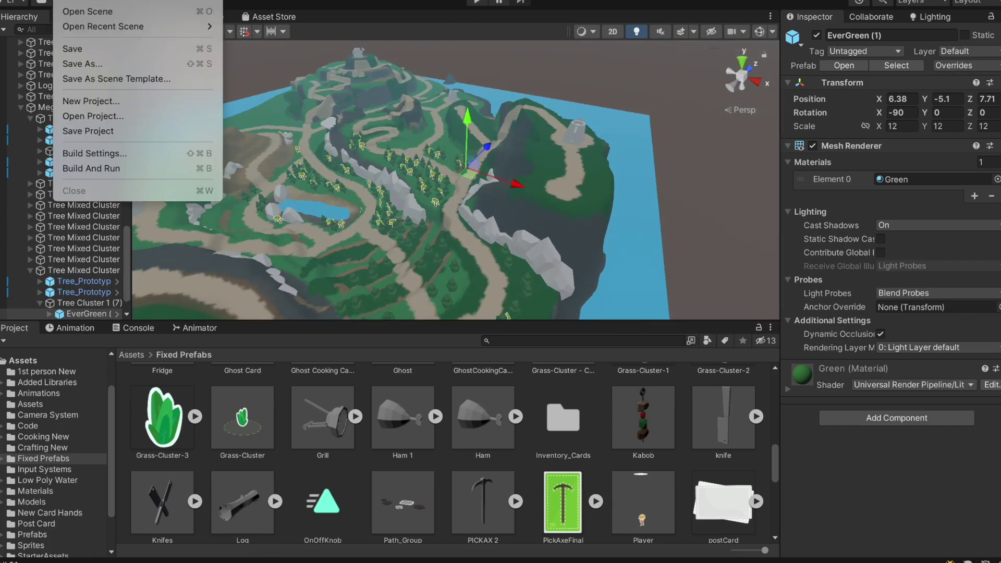
{"action": "left_click", "coordinate": [139, 132]}
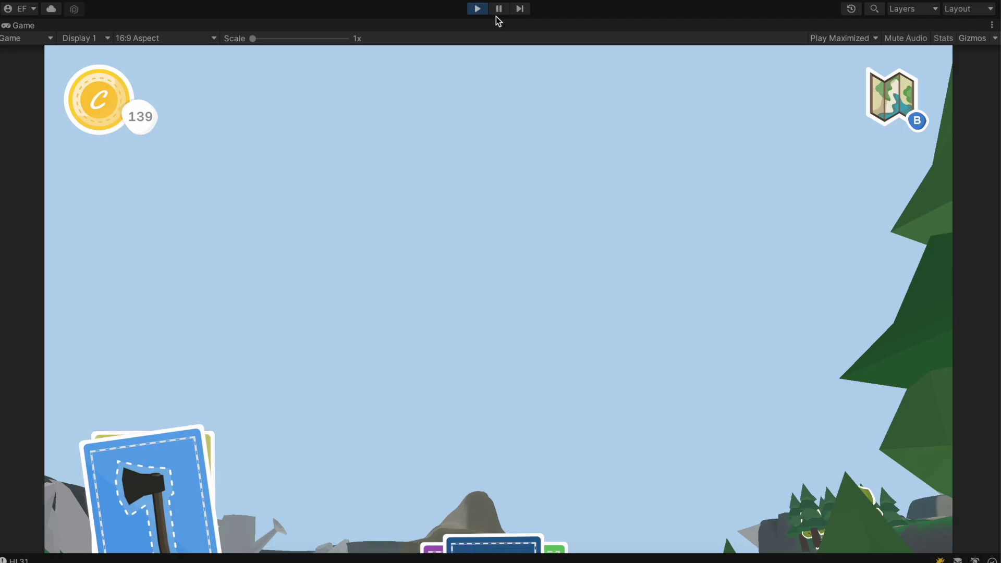
- Stop play mode and return to an overview of the island in the Scene view
{"action": "left_click", "coordinate": [476, 8]}
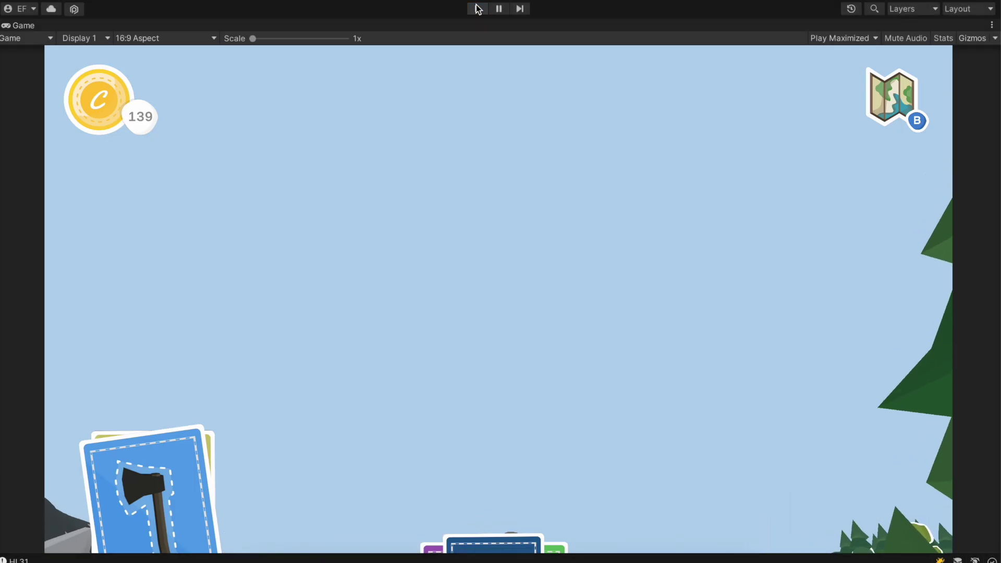
{"action": "left_click", "coordinate": [167, 25]}
{"action": "scroll", "coordinate": [431, 187], "scroll_direction": "down", "scroll_amount": 10}
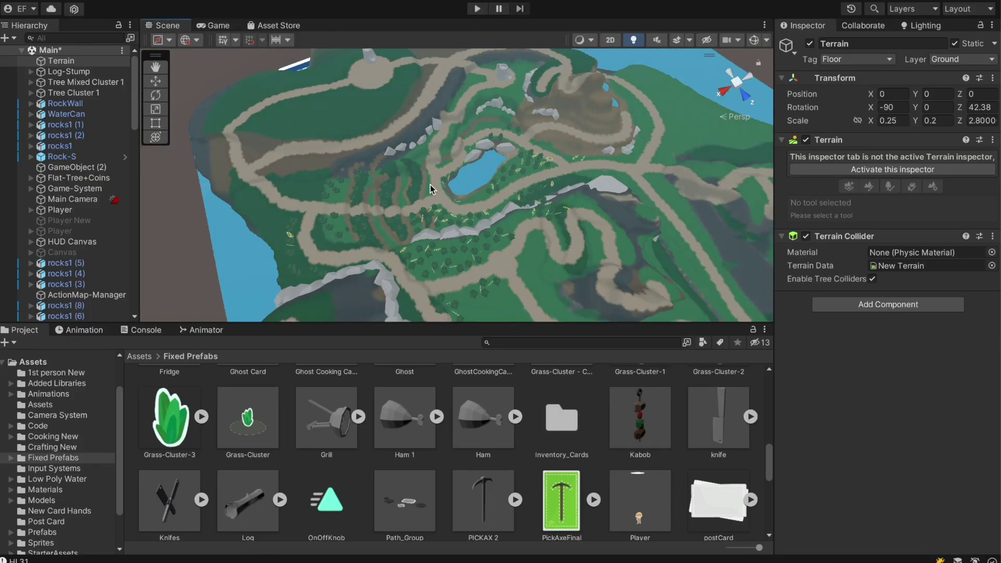
- Examine the tree placement around the pond, the terraced slopes and the rest of the island
{"action": "scroll", "coordinate": [430, 188], "scroll_direction": "up", "scroll_amount": 5}
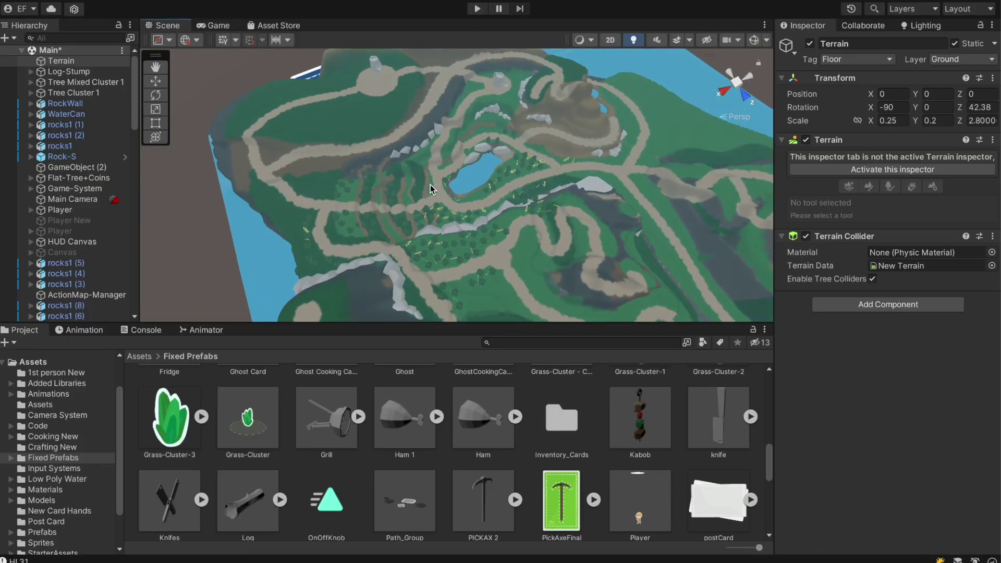
{"action": "scroll", "coordinate": [472, 146], "scroll_direction": "up", "scroll_amount": 2}
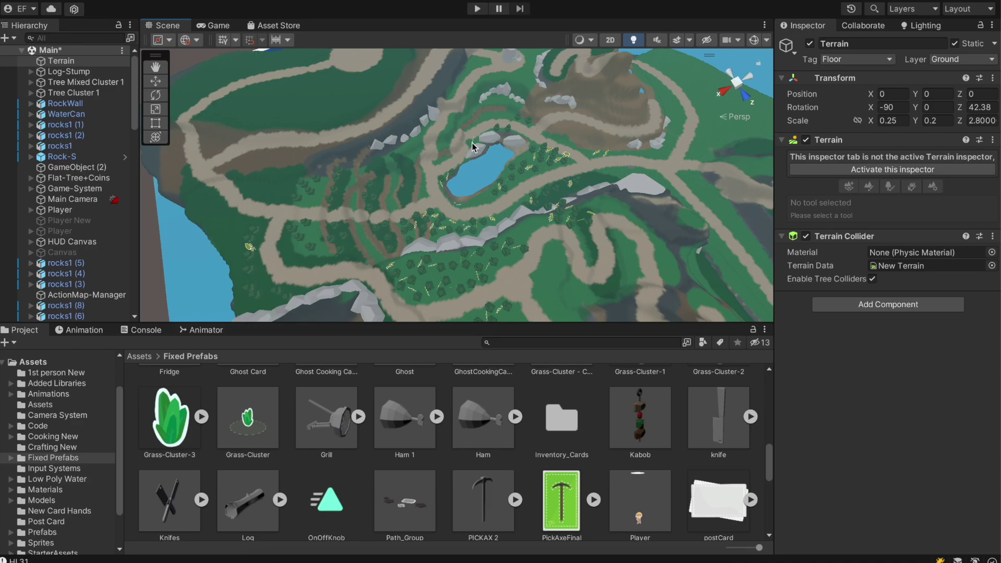
{"action": "scroll", "coordinate": [472, 146], "scroll_direction": "up", "scroll_amount": 7}
{"action": "left_click_drag", "start_coordinate": [472, 145], "coordinate": [158, 24], "text": "alt"}
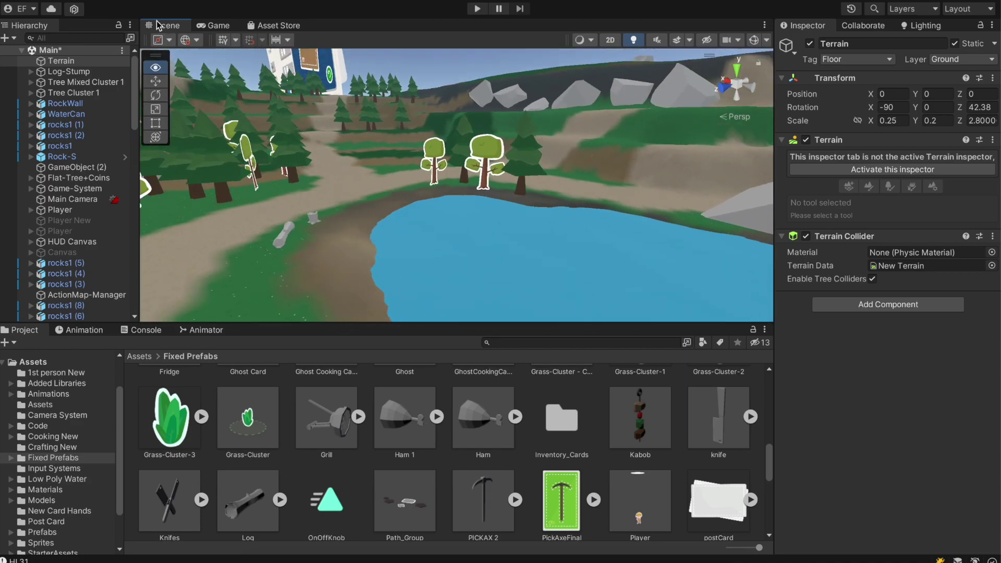
{"action": "left_click_drag", "start_coordinate": [609, 139], "coordinate": [406, 214], "text": "alt"}
{"action": "scroll", "coordinate": [477, 164], "scroll_direction": "up", "scroll_amount": 5}
{"action": "right_click_drag", "start_coordinate": [406, 213], "coordinate": [579, 190]}
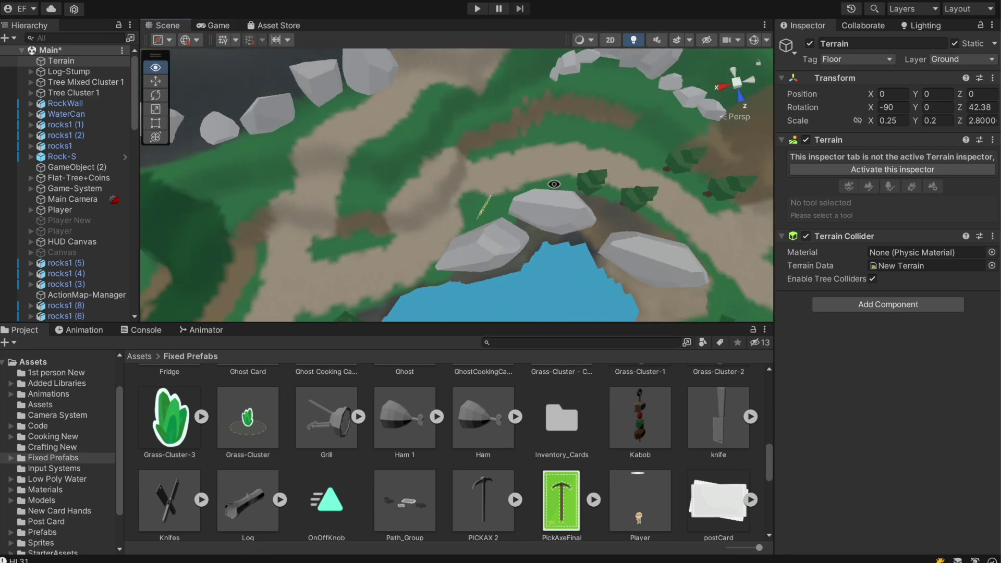
{"action": "left_click_drag", "start_coordinate": [388, 179], "coordinate": [683, 10], "text": "alt"}
{"action": "scroll", "coordinate": [449, 199], "scroll_direction": "down", "scroll_amount": 12}
{"action": "right_click_drag", "start_coordinate": [449, 200], "coordinate": [624, 313]}
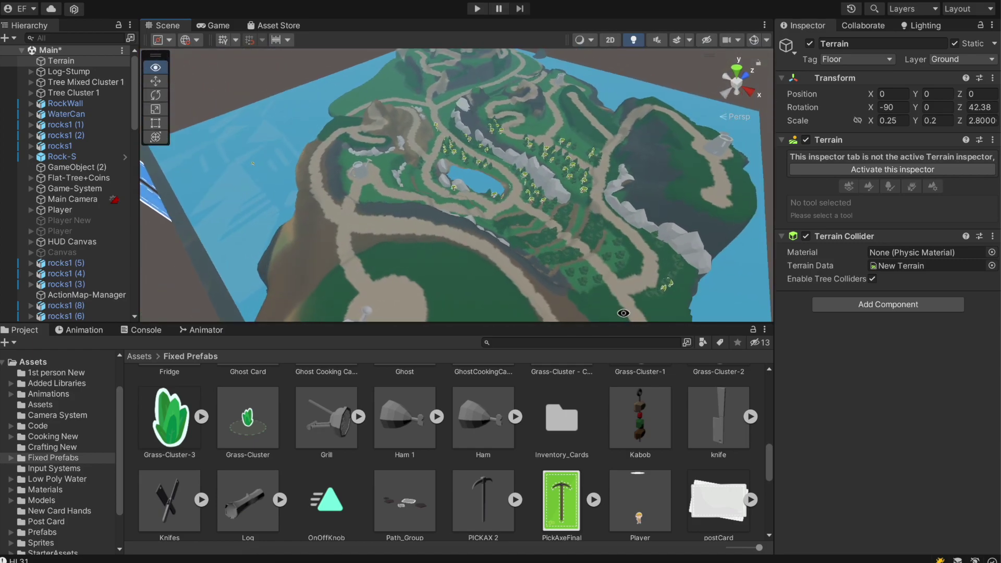
{"action": "left_click_drag", "start_coordinate": [624, 312], "coordinate": [580, 294], "text": "alt"}
- Duplicate the Mega Cluster tree group and shift the copy across the island along Z
{"action": "scroll", "coordinate": [83, 141], "scroll_direction": "down", "scroll_amount": 15}
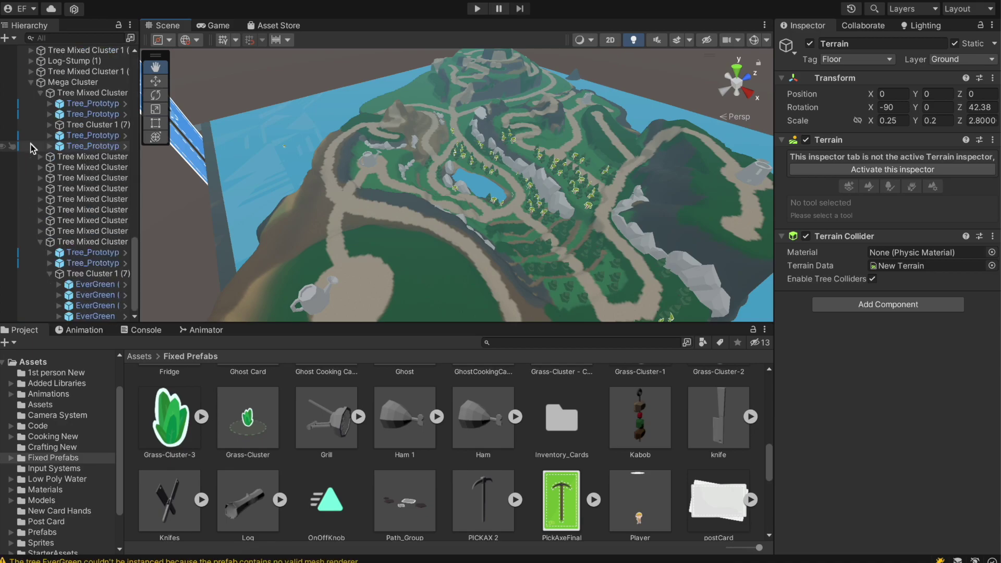
{"action": "scroll", "coordinate": [44, 249], "scroll_direction": "up", "scroll_amount": 3}
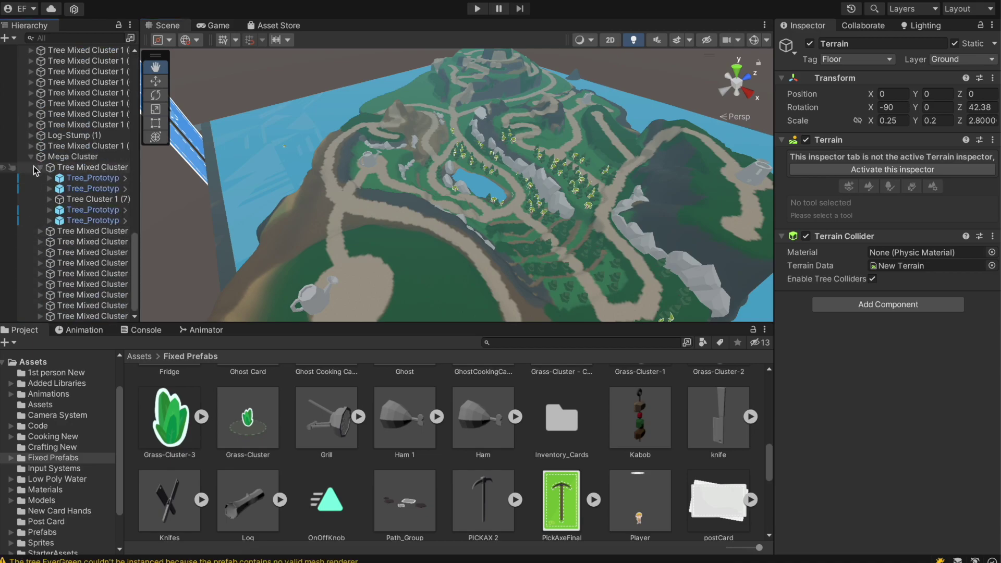
{"action": "scroll", "coordinate": [51, 225], "scroll_direction": "up", "scroll_amount": 5}
{"action": "left_click", "coordinate": [64, 316]}
{"action": "scroll", "coordinate": [386, 201], "scroll_direction": "down", "scroll_amount": 2}
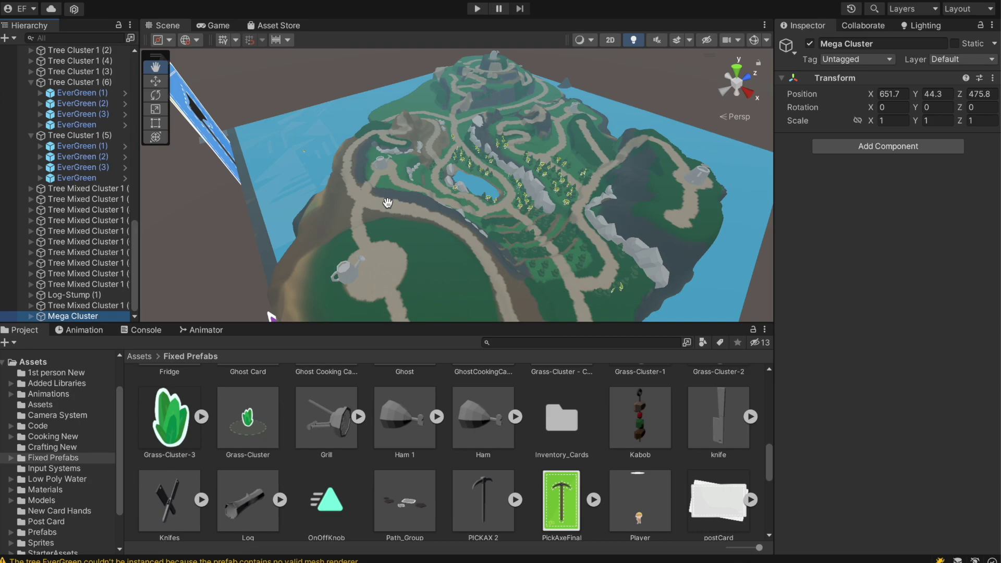
{"action": "key", "text": "super+d"}
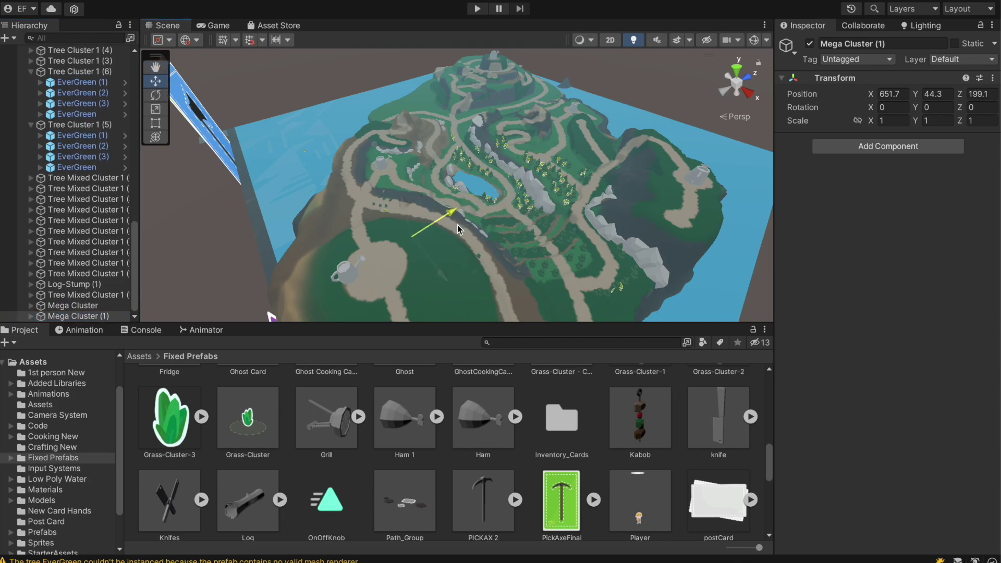
{"action": "left_click_drag", "start_coordinate": [399, 205], "coordinate": [399, 209]}
- Place the Mega Cluster copy on the grass beside the watering-can path at X 729.9, Y 64.2, Z 149.8
{"action": "double_click", "coordinate": [72, 316]}
{"action": "left_click_drag", "start_coordinate": [478, 270], "coordinate": [234, 234], "text": "alt"}
{"action": "mouse_move", "coordinate": [472, 121]}
{"action": "left_mouse_down"}
{"action": "mouse_move", "coordinate": [472, 110]}
{"action": "mouse_move", "coordinate": [473, 121]}
{"action": "left_mouse_up"}
{"action": "left_click_drag", "start_coordinate": [452, 176], "coordinate": [557, 233]}
{"action": "scroll", "coordinate": [381, 249], "scroll_direction": "down", "scroll_amount": 3}
{"action": "left_click_drag", "start_coordinate": [542, 185], "coordinate": [524, 188]}
{"action": "left_click_drag", "start_coordinate": [540, 241], "coordinate": [528, 234]}
{"action": "left_click_drag", "start_coordinate": [558, 260], "coordinate": [553, 215], "text": "alt"}
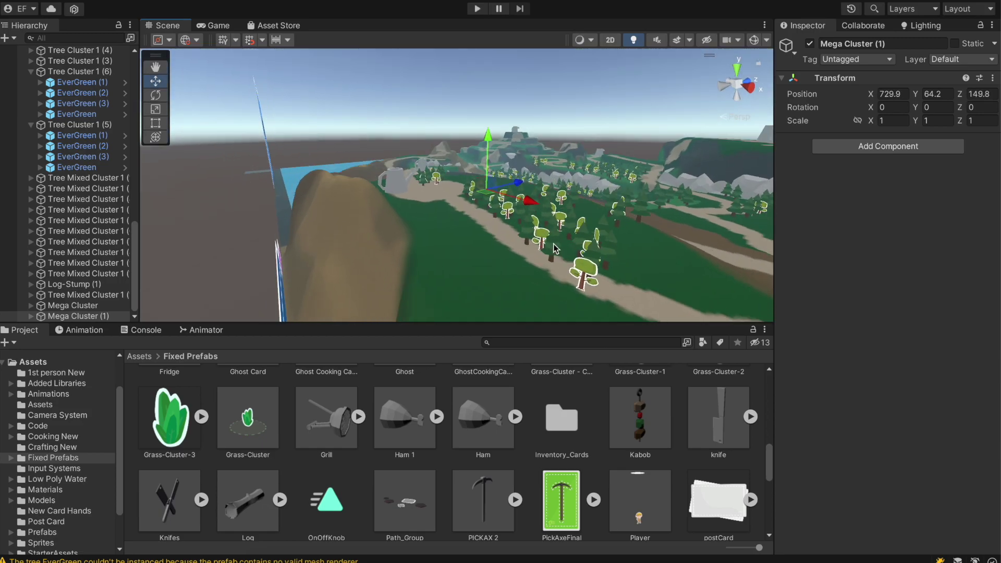
- Move the evergreen group Tree Cluster 1 (7) inside the copied Mega Cluster to X 9.8, Y 1.8, Z -17.4
{"action": "left_click", "coordinate": [556, 249]}
{"action": "left_click", "coordinate": [89, 285]}
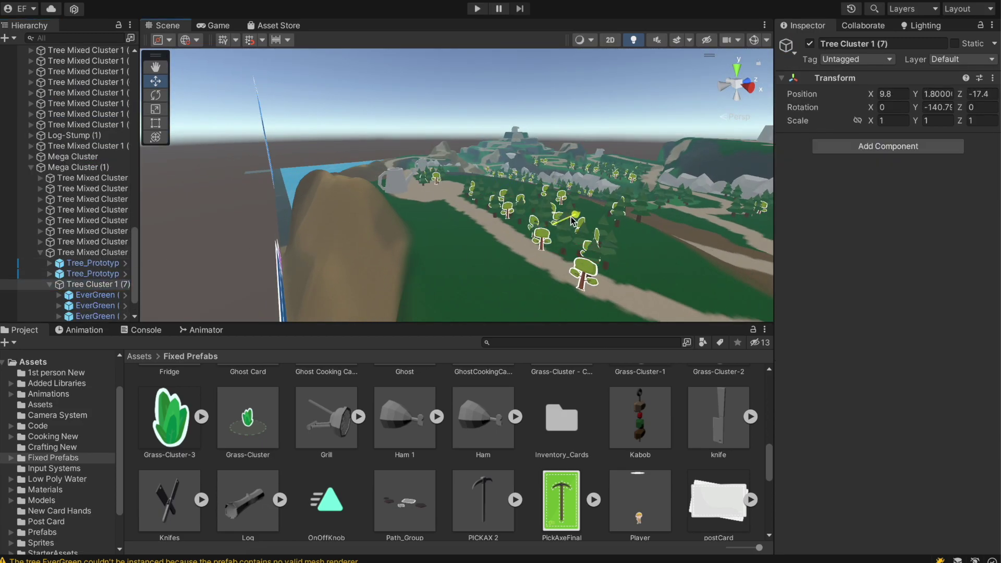
{"action": "left_click", "coordinate": [49, 284]}
{"action": "left_click_drag", "start_coordinate": [565, 220], "coordinate": [597, 244]}
{"action": "left_click", "coordinate": [597, 244]}
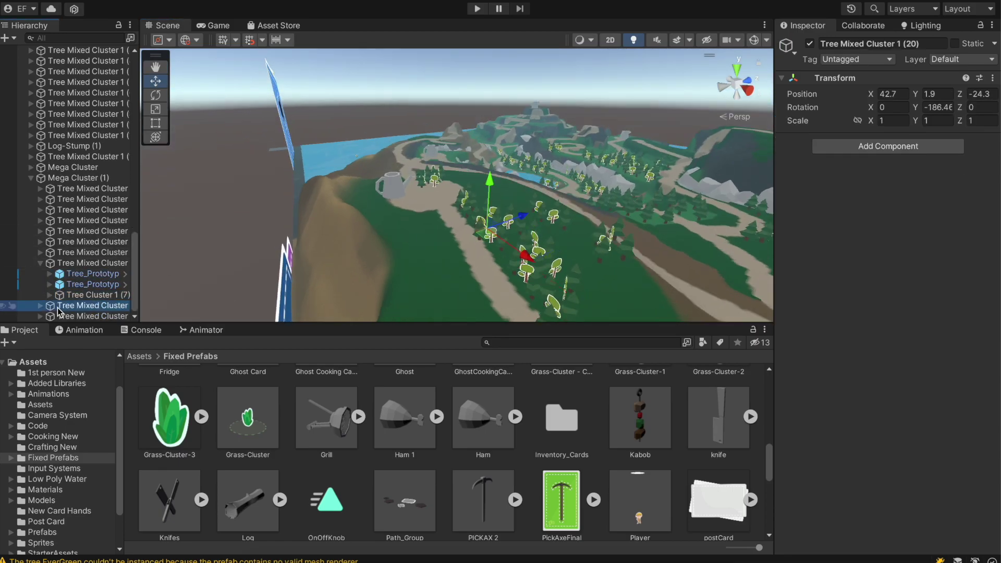
- Move Tree Mixed Cluster 1 (19) in the copied Mega Cluster to X 80.4, Y 1.9, Z -42.8
{"action": "left_click", "coordinate": [75, 263]}
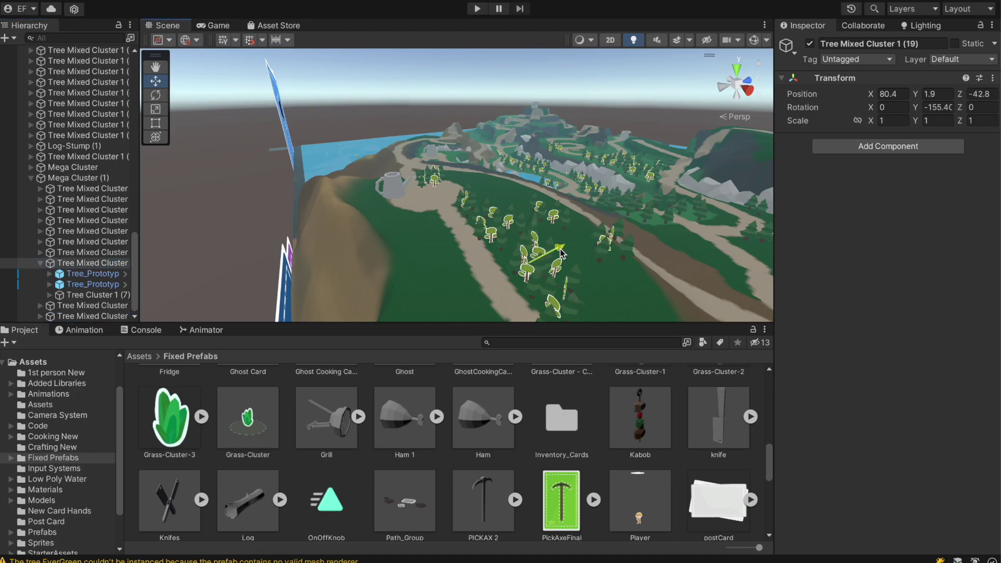
{"action": "left_click", "coordinate": [74, 275]}
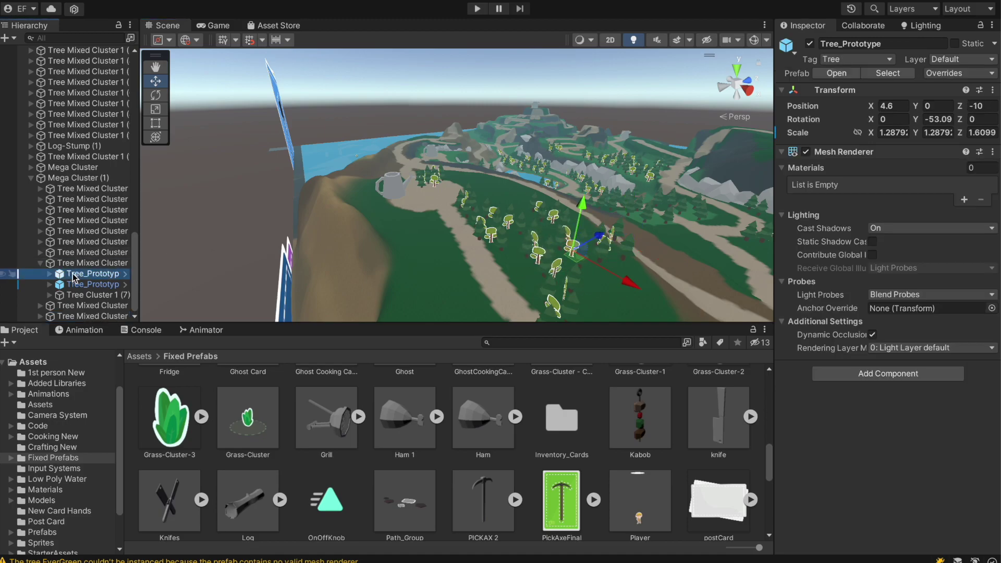
{"action": "left_click", "coordinate": [38, 263]}
- Examine the individual tree clusters of the copied Mega Cluster and how they stand beside the path
{"action": "left_click", "coordinate": [65, 285]}
{"action": "key", "text": "Down"}
{"action": "key", "text": "Down"}
{"action": "key", "text": "Down"}
{"action": "key", "text": "Up"}
{"action": "key", "text": "Up"}
{"action": "key", "text": "Up"}
{"action": "key", "text": "Up"}
{"action": "key", "text": "Up"}
{"action": "key", "text": "Up"}
{"action": "key", "text": "Up"}
{"action": "key", "text": "Up"}
{"action": "key", "text": "Up"}
{"action": "key", "text": "Down"}
{"action": "double_click", "coordinate": [67, 211]}
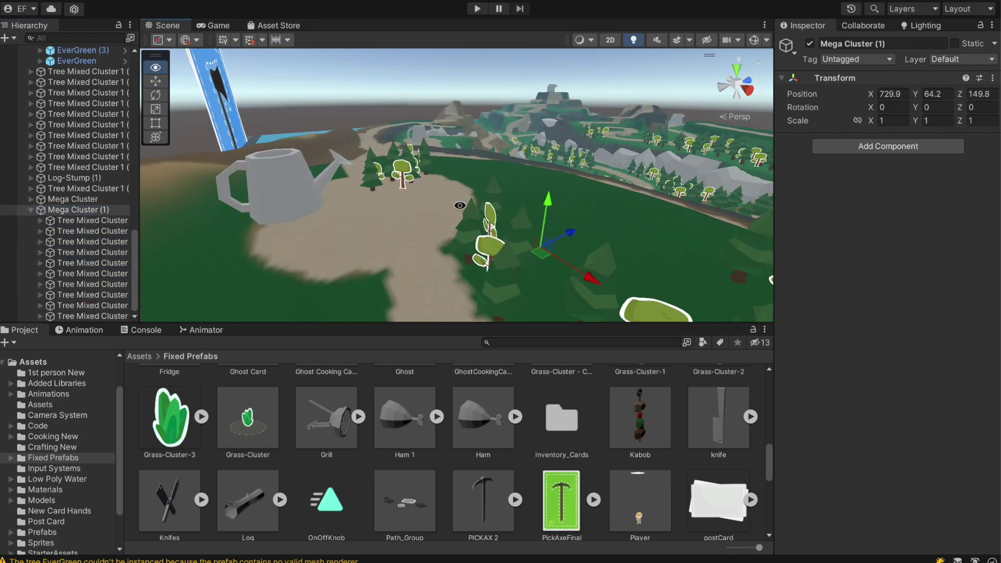
{"action": "scroll", "coordinate": [453, 273], "scroll_direction": "down", "scroll_amount": 3}
{"action": "left_click_drag", "start_coordinate": [525, 232], "coordinate": [476, 147]}
{"action": "scroll", "coordinate": [528, 231], "scroll_direction": "down", "scroll_amount": 3}
{"action": "left_click", "coordinate": [457, 259]}
{"action": "scroll", "coordinate": [523, 240], "scroll_direction": "up", "scroll_amount": 1}
{"action": "left_click_drag", "start_coordinate": [469, 252], "coordinate": [549, 264], "text": "alt"}
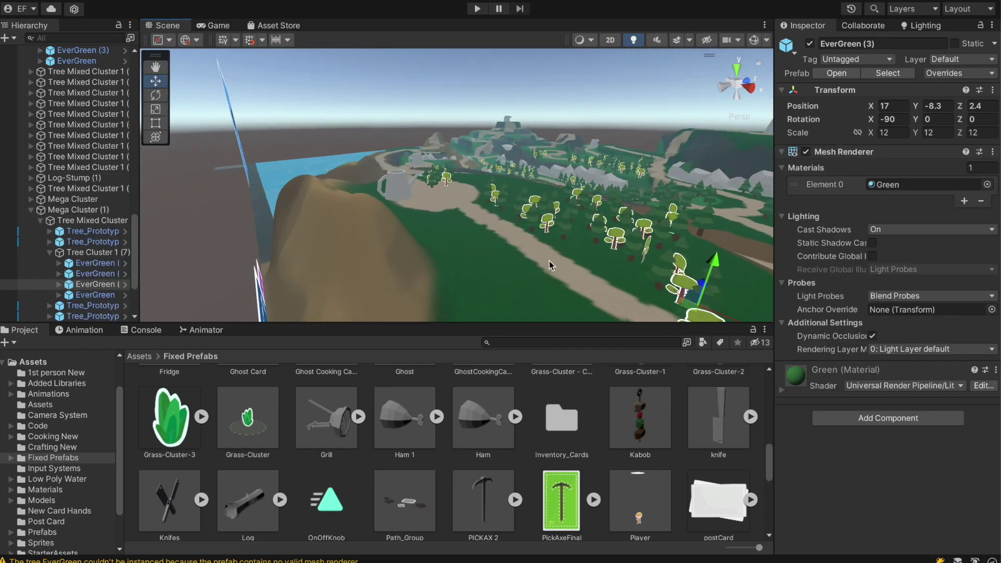
{"action": "middle_click_drag", "start_coordinate": [549, 264], "coordinate": [527, 261]}
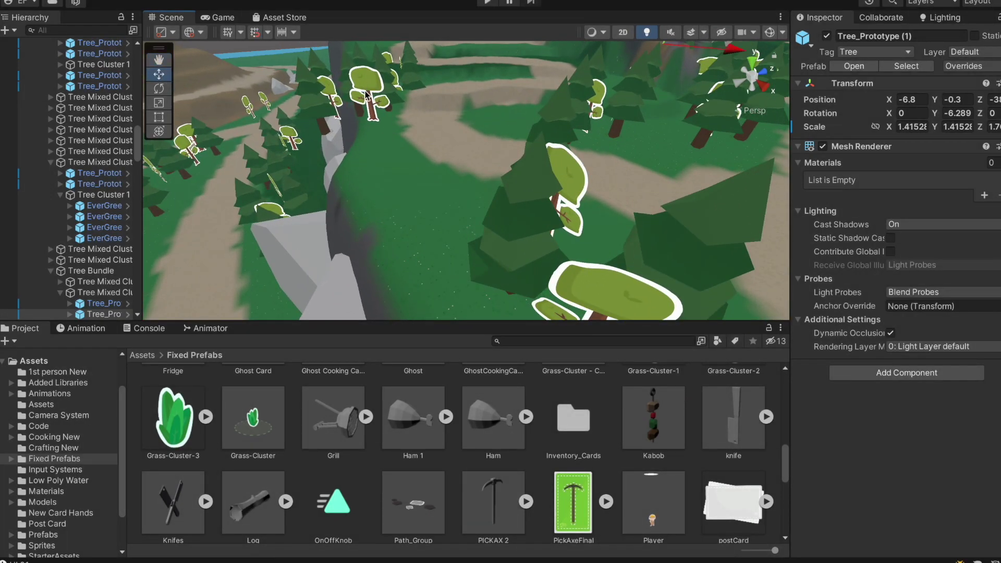
- Rotate Tree Mixed Cluster 1 (13) near the winding path to about -358.2 degrees on Y
{"action": "left_click", "coordinate": [366, 96]}
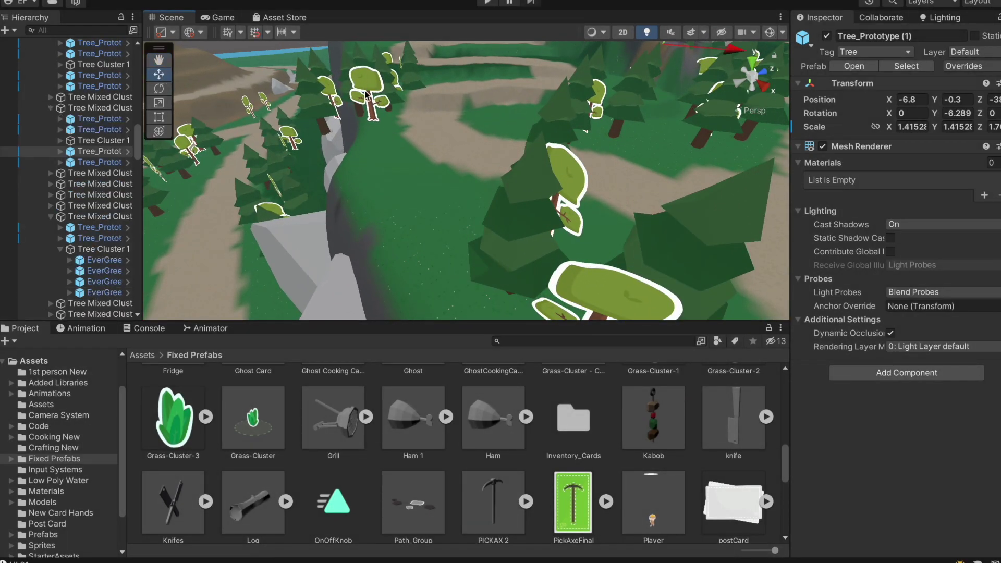
{"action": "left_click", "coordinate": [94, 108]}
{"action": "left_click_drag", "start_coordinate": [367, 102], "coordinate": [367, 136], "text": "alt"}
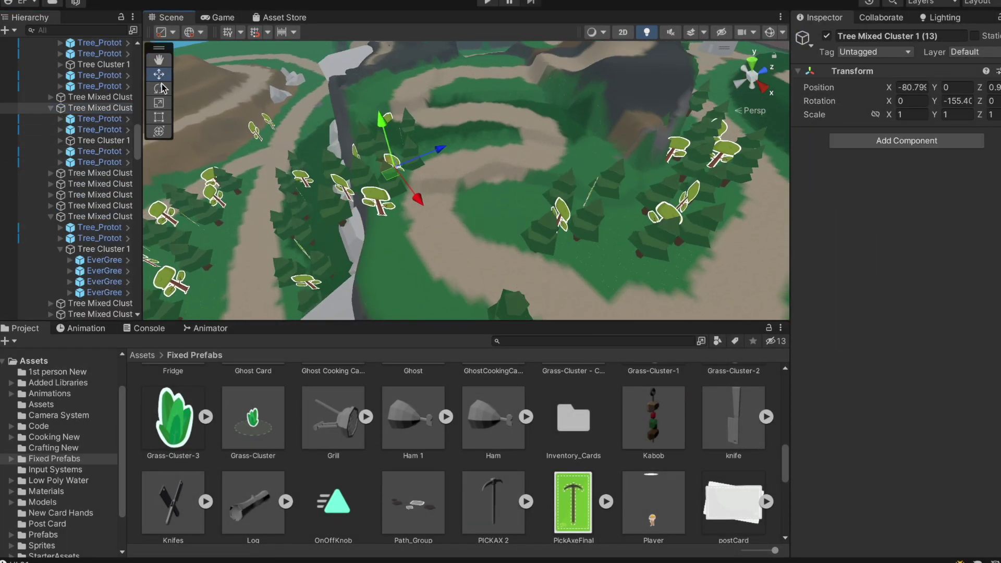
{"action": "scroll", "coordinate": [420, 210], "scroll_direction": "down", "scroll_amount": 3}
{"action": "left_click_drag", "start_coordinate": [437, 210], "coordinate": [507, 238]}
{"action": "left_click_drag", "start_coordinate": [765, 108], "coordinate": [784, 112]}
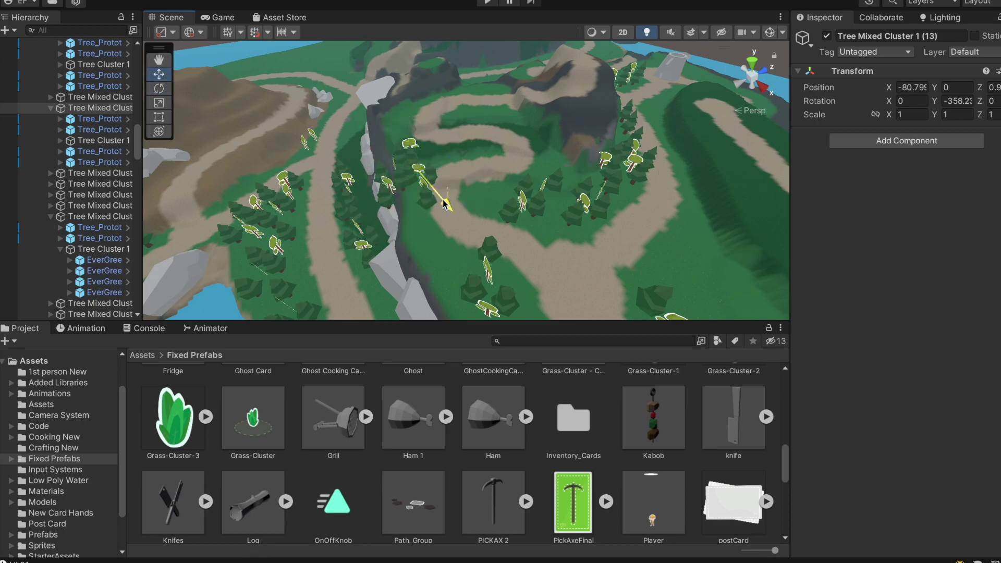
- Move Tree Mixed Cluster 1 (13) onto the grass beside the rock wall at X -47.3, Y 1.8
{"action": "left_click_drag", "start_coordinate": [444, 203], "coordinate": [476, 252]}
{"action": "left_click_drag", "start_coordinate": [471, 204], "coordinate": [438, 224]}
{"action": "left_click_drag", "start_coordinate": [439, 223], "coordinate": [490, 174], "text": "alt"}
{"action": "left_click_drag", "start_coordinate": [443, 112], "coordinate": [421, 142]}
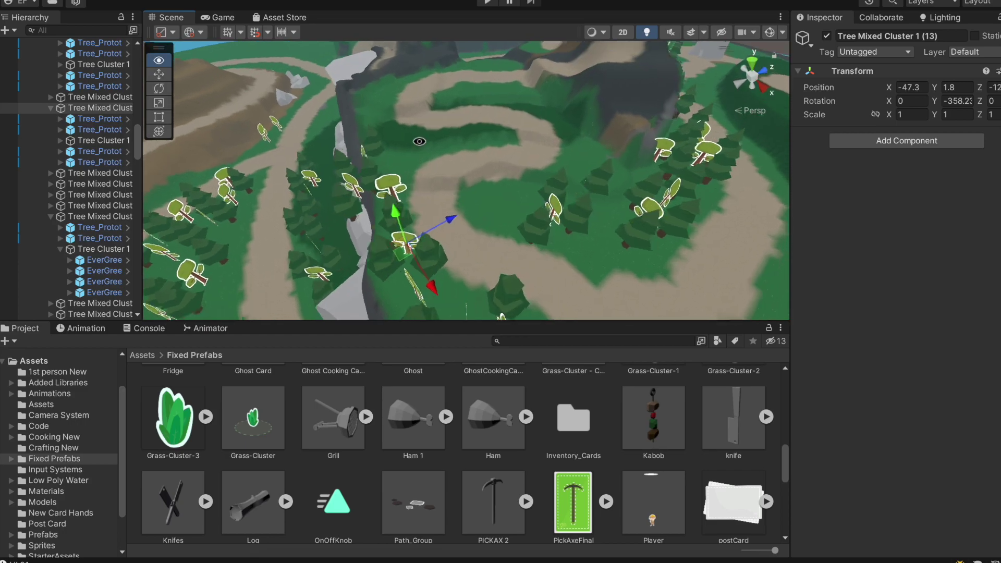
- Move the evergreen group Tree Cluster 1 (7) by the winding path onto the adjoining slope
{"action": "scroll", "coordinate": [402, 128], "scroll_direction": "up", "scroll_amount": 10}
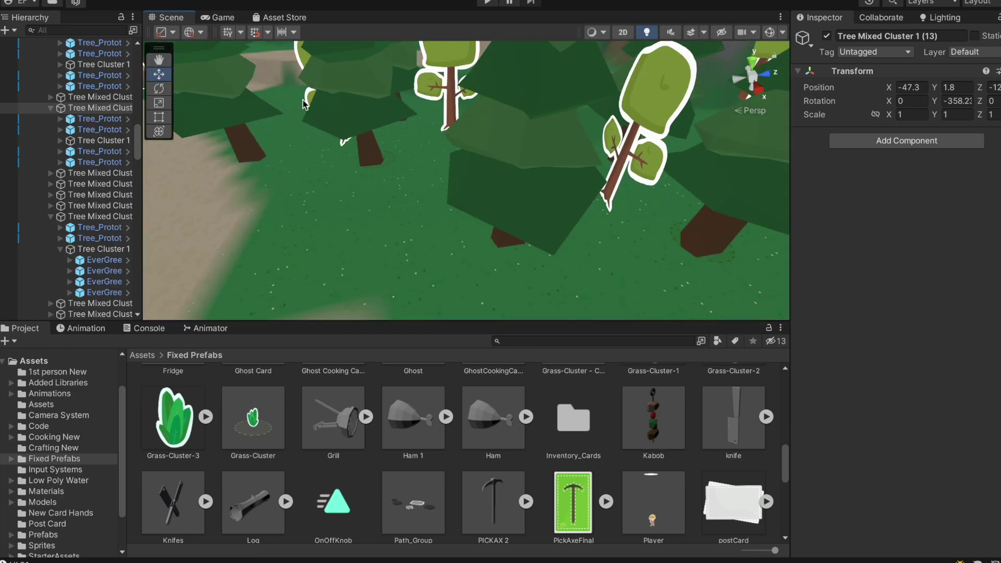
{"action": "left_click_drag", "start_coordinate": [605, 174], "coordinate": [454, 130], "text": "alt"}
{"action": "scroll", "coordinate": [499, 213], "scroll_direction": "up", "scroll_amount": 6}
{"action": "middle_click_drag", "start_coordinate": [549, 110], "coordinate": [496, 148]}
{"action": "scroll", "coordinate": [495, 148], "scroll_direction": "up", "scroll_amount": 6}
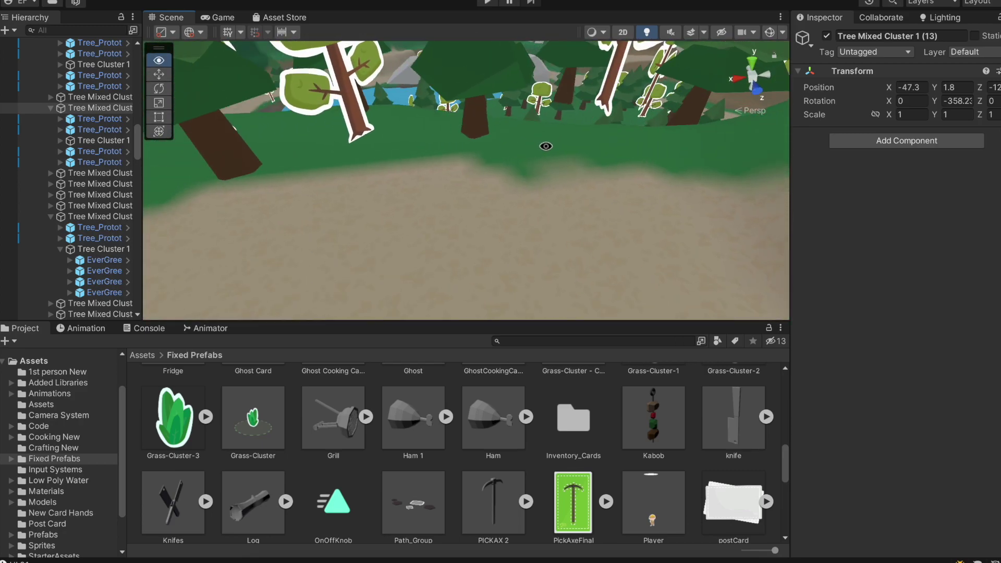
{"action": "left_click_drag", "start_coordinate": [544, 145], "coordinate": [487, 153], "text": "alt"}
{"action": "left_click", "coordinate": [527, 128]}
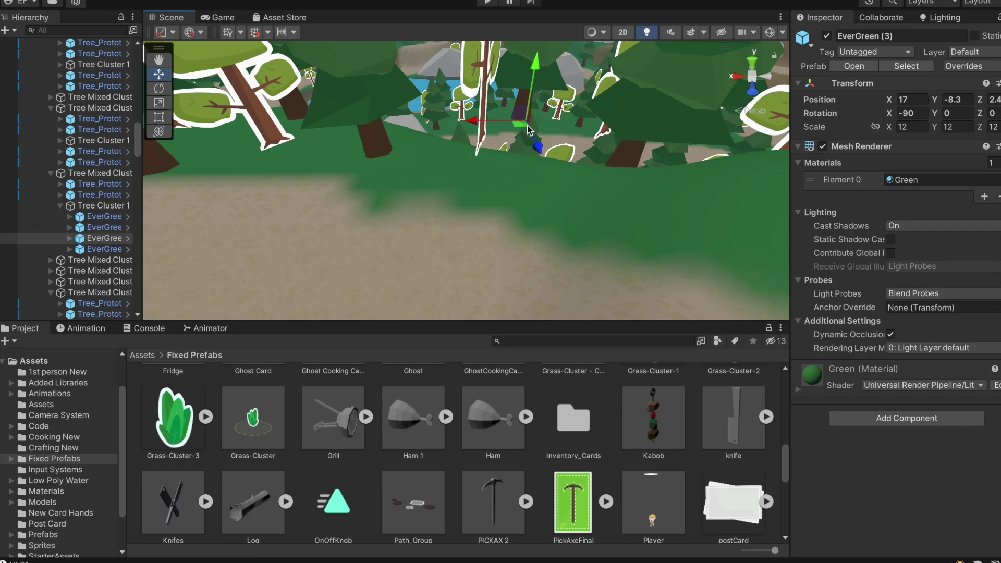
{"action": "left_click", "coordinate": [129, 205]}
{"action": "key", "text": "f"}
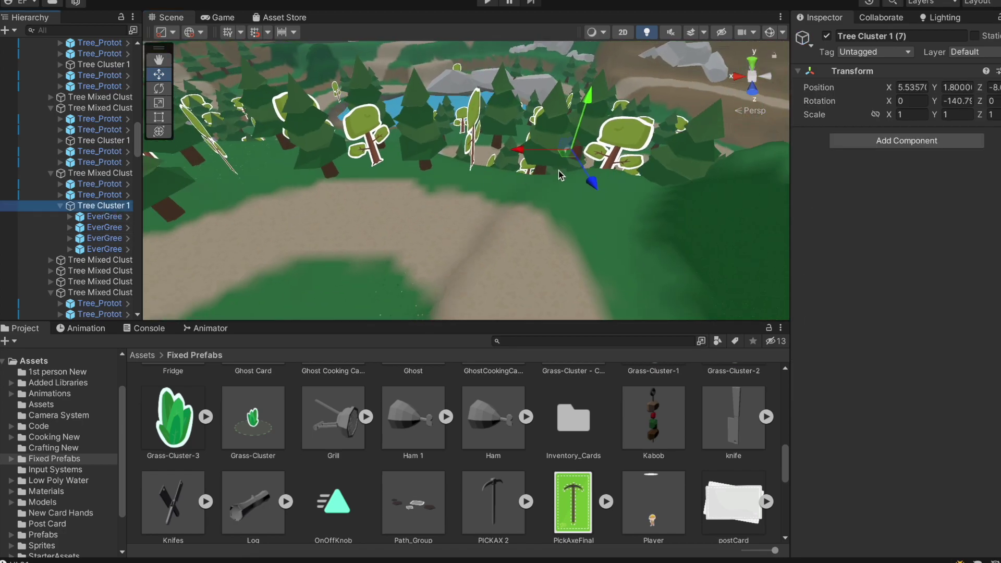
{"action": "left_click_drag", "start_coordinate": [646, 277], "coordinate": [495, 151]}
{"action": "left_click_drag", "start_coordinate": [495, 109], "coordinate": [516, 82]}
{"action": "left_click_drag", "start_coordinate": [504, 167], "coordinate": [398, 235], "text": "alt"}
- Move Tree_Prototype (1) to the edge of the path at X 33.82, Y 9.51
{"action": "left_click", "coordinate": [376, 232]}
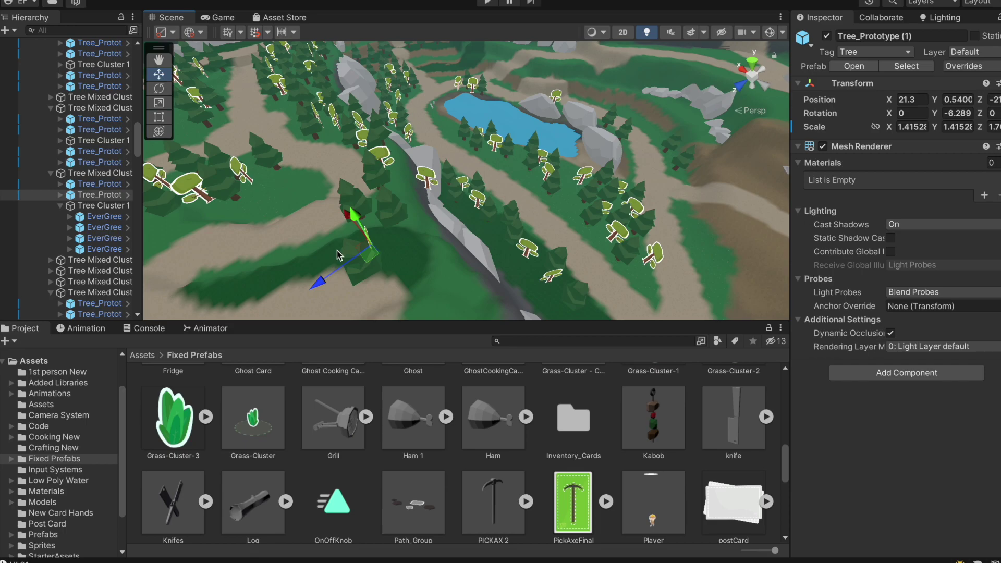
{"action": "left_click_drag", "start_coordinate": [395, 259], "coordinate": [396, 240]}
{"action": "key", "text": "f"}
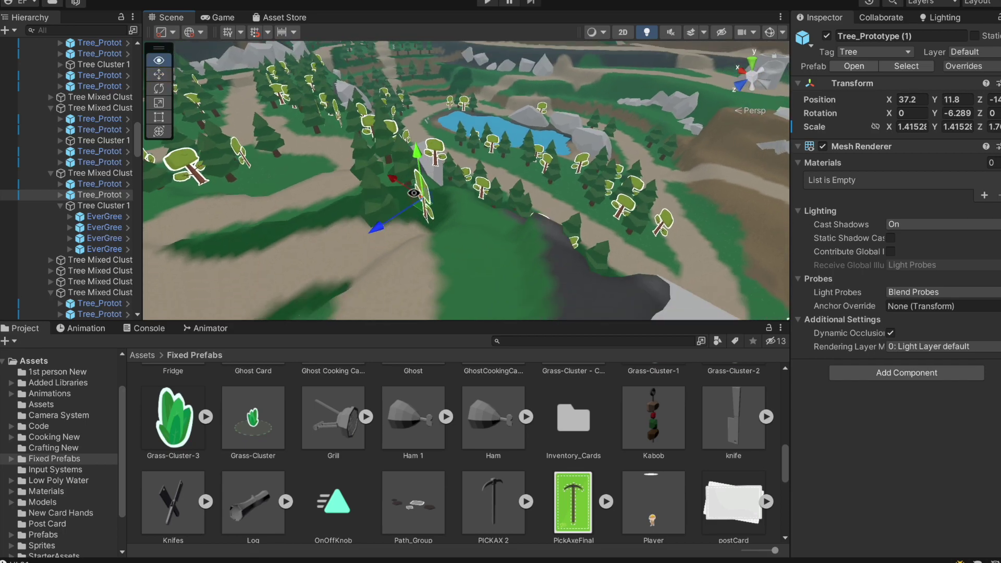
{"action": "mouse_move", "coordinate": [479, 89]}
{"action": "left_mouse_down"}
{"action": "mouse_move", "coordinate": [534, 52]}
{"action": "mouse_move", "coordinate": [496, 81]}
{"action": "left_mouse_up"}
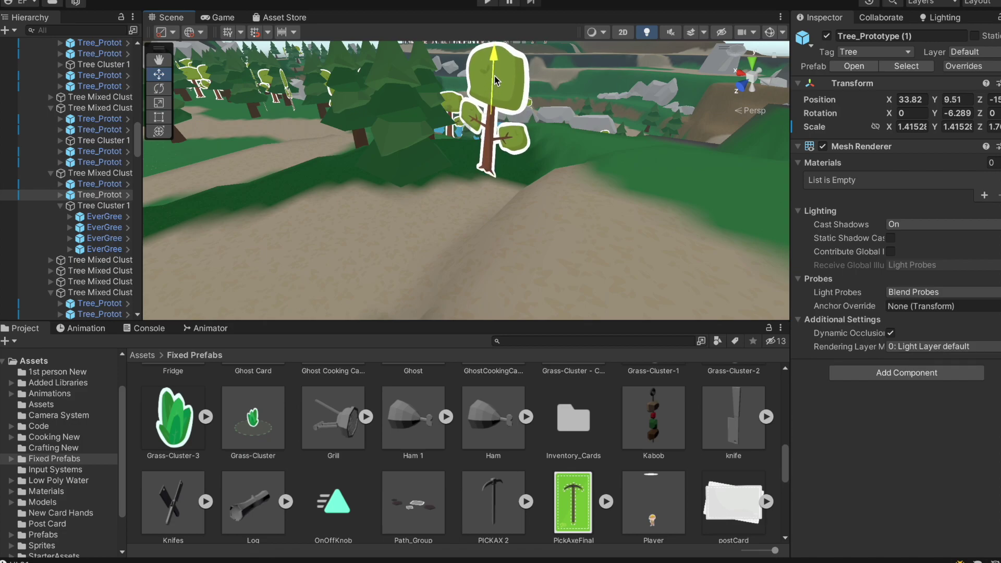
- Reposition the neighbouring evergreens on the slope and set Tree_Prototype to X 5.4, Y 5.1
{"action": "left_click", "coordinate": [408, 159]}
{"action": "left_click_drag", "start_coordinate": [411, 136], "coordinate": [410, 131]}
{"action": "left_click_drag", "start_coordinate": [380, 173], "coordinate": [359, 167]}
{"action": "left_click_drag", "start_coordinate": [357, 201], "coordinate": [365, 196]}
{"action": "left_click_drag", "start_coordinate": [443, 130], "coordinate": [393, 168], "text": "alt"}
{"action": "left_click", "coordinate": [384, 146]}
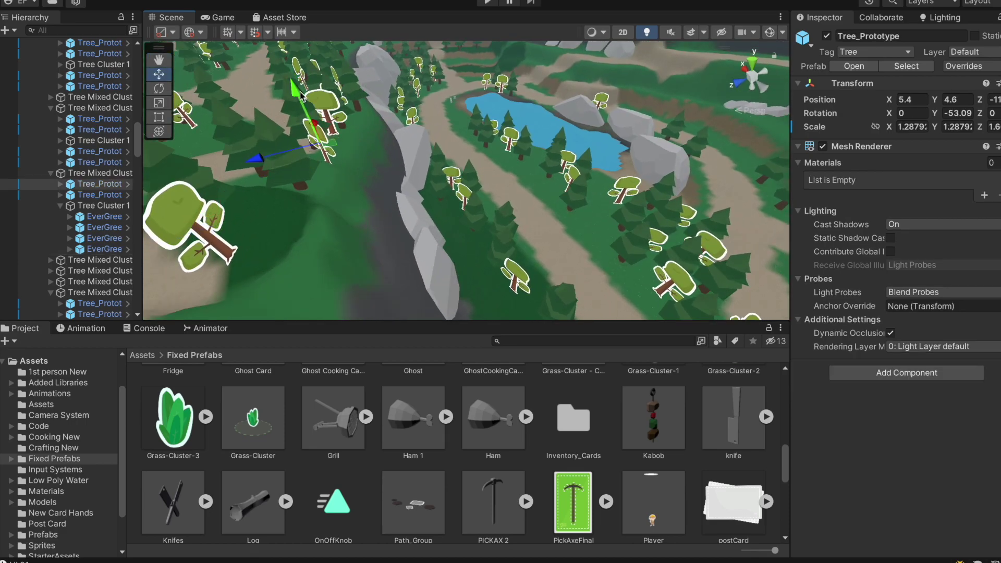
{"action": "left_click_drag", "start_coordinate": [233, 148], "coordinate": [589, 145], "text": "alt"}
{"action": "left_click", "coordinate": [76, 1]}
{"action": "left_click", "coordinate": [105, 50]}
{"action": "left_click", "coordinate": [75, 1]}
{"action": "left_click", "coordinate": [154, 134]}
- Adjust the heights of two trees beside the path: Tree_Prototype (2) to Y 0.72 and EverGreen (3) to Y -10.57
{"action": "right_click_drag", "start_coordinate": [469, 211], "coordinate": [413, 187]}
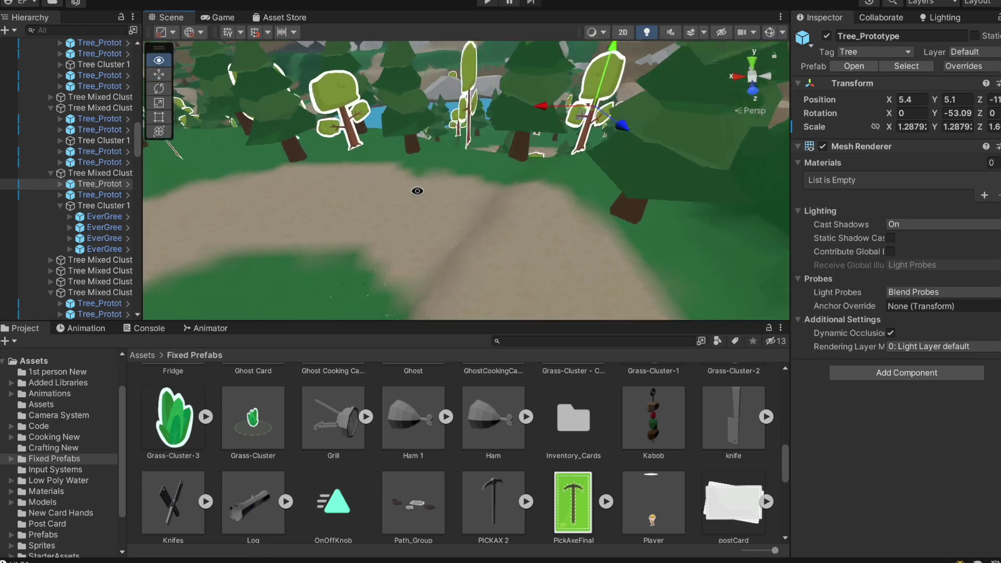
{"action": "left_click", "coordinate": [466, 82]}
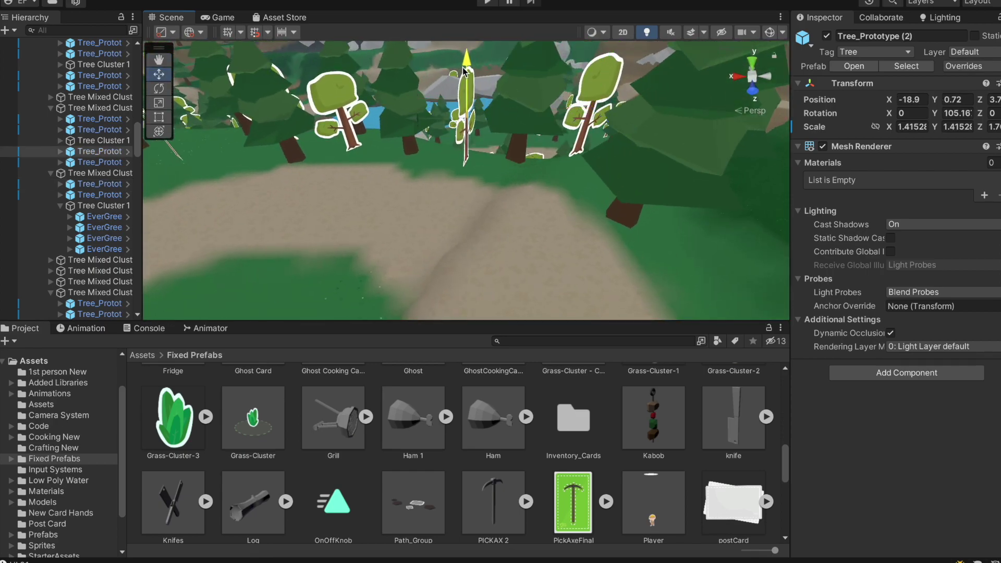
{"action": "left_click", "coordinate": [533, 66]}
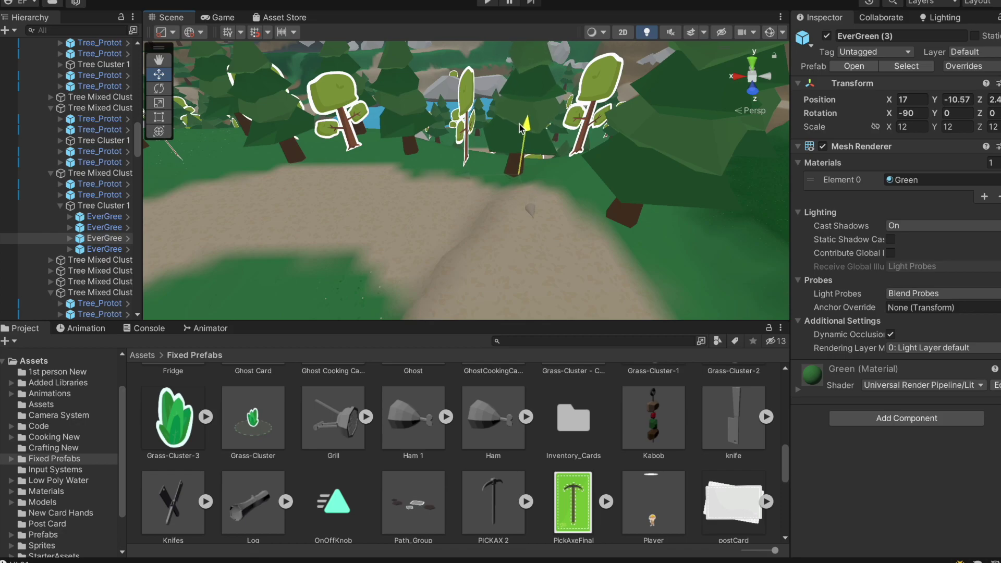
{"action": "right_click_drag", "start_coordinate": [515, 128], "coordinate": [484, 187]}
- Duplicate the RockWall and move the copy over the island to X 707.4, Y 115.8
{"action": "left_click", "coordinate": [495, 207]}
{"action": "left_click", "coordinate": [456, 201]}
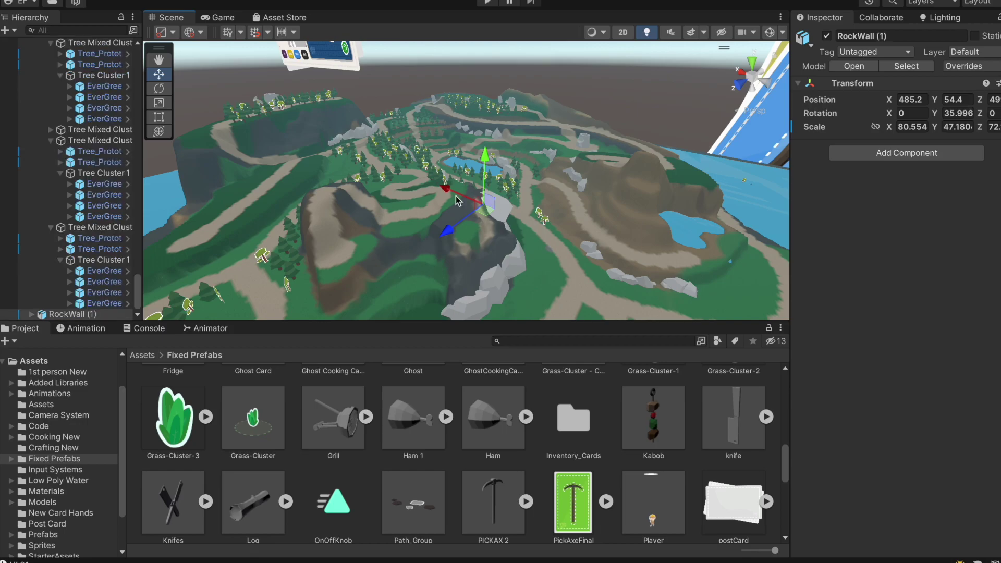
{"action": "left_click_drag", "start_coordinate": [406, 220], "coordinate": [400, 135]}
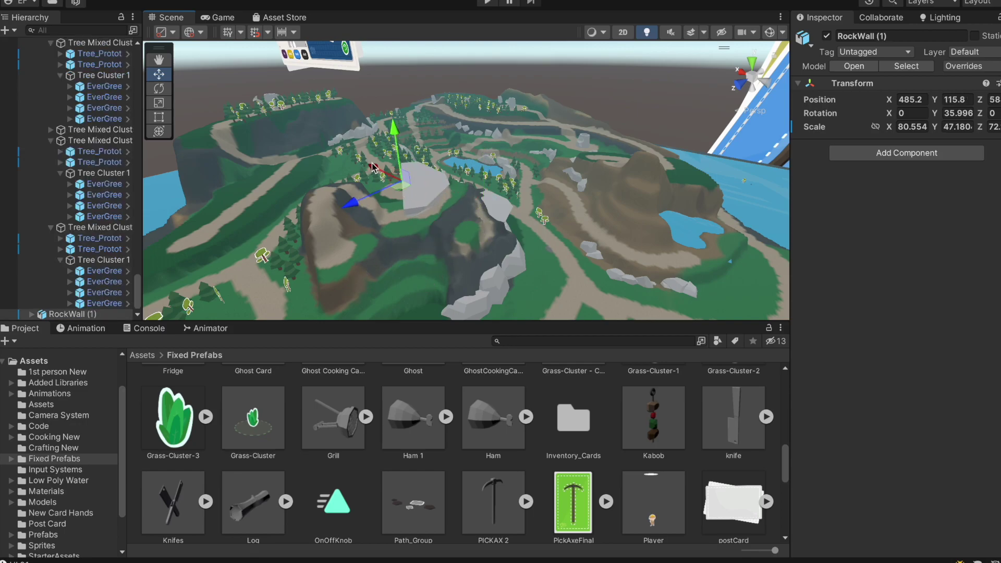
{"action": "double_click", "coordinate": [78, 315]}
{"action": "left_click_drag", "start_coordinate": [359, 259], "coordinate": [409, 248], "text": "alt"}
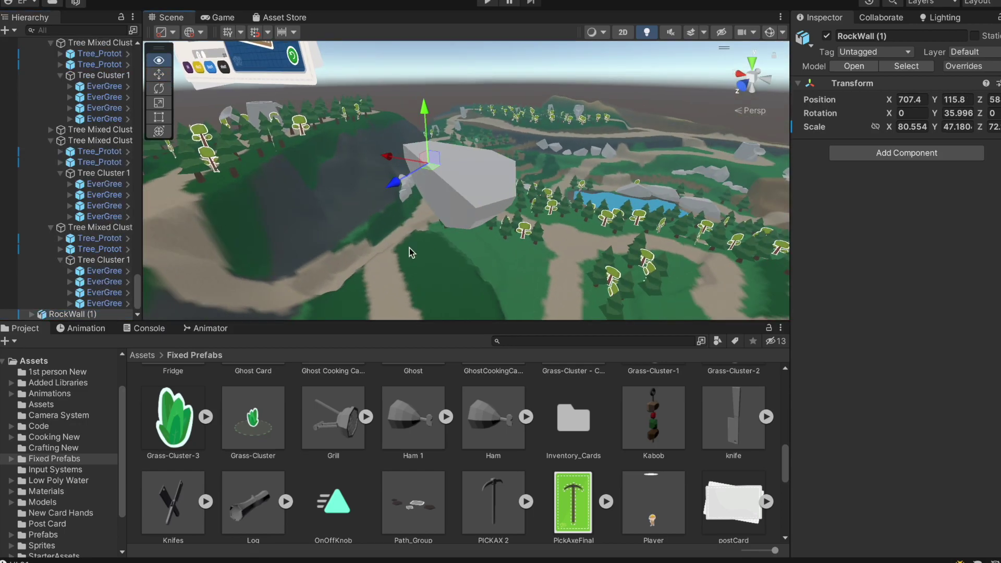
- Move the rock wall copy into the cliff below the watering can at X 811.8, Y 97.7
{"action": "left_click_drag", "start_coordinate": [384, 155], "coordinate": [136, 203]}
{"action": "left_click_drag", "start_coordinate": [209, 188], "coordinate": [227, 209], "text": "alt"}
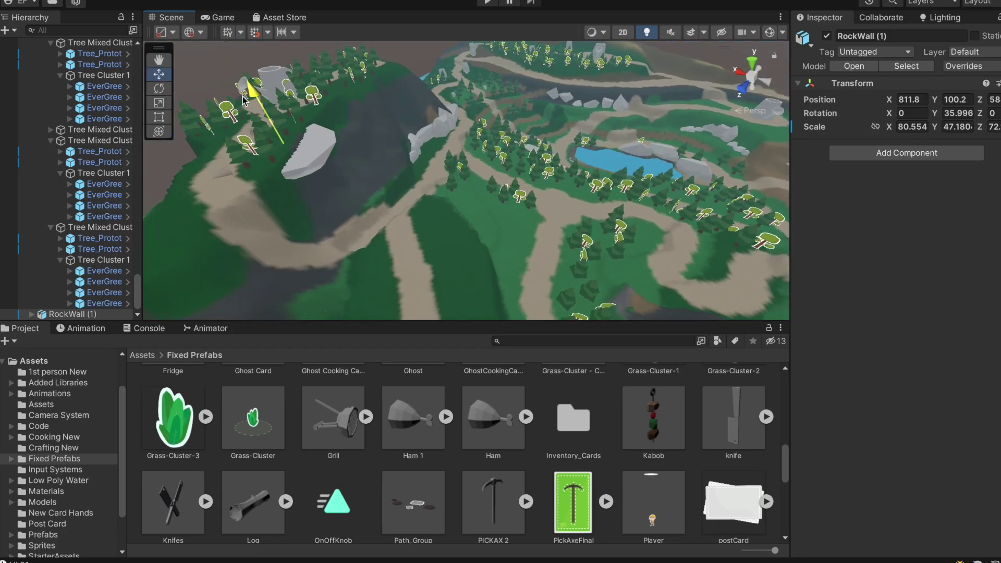
{"action": "left_click_drag", "start_coordinate": [294, 179], "coordinate": [285, 182]}
{"action": "left_click_drag", "start_coordinate": [286, 182], "coordinate": [130, 105], "text": "alt"}
- Rotate the rock wall copy to 71.417 degrees on Y and enlarge it to a scale of about 102.8 on X and 54.592 on Y
{"action": "double_click", "coordinate": [73, 314]}
{"action": "mouse_move", "coordinate": [294, 259]}
{"action": "left_mouse_down", "text": "alt"}
{"action": "mouse_move", "coordinate": [152, 194]}
{"action": "mouse_move", "coordinate": [311, 208]}
{"action": "mouse_move", "coordinate": [243, 246]}
{"action": "mouse_move", "coordinate": [357, 224]}
{"action": "mouse_move", "coordinate": [299, 252]}
{"action": "left_mouse_up", "text": "alt"}
{"action": "scroll", "coordinate": [311, 208], "scroll_direction": "down", "scroll_amount": 3}
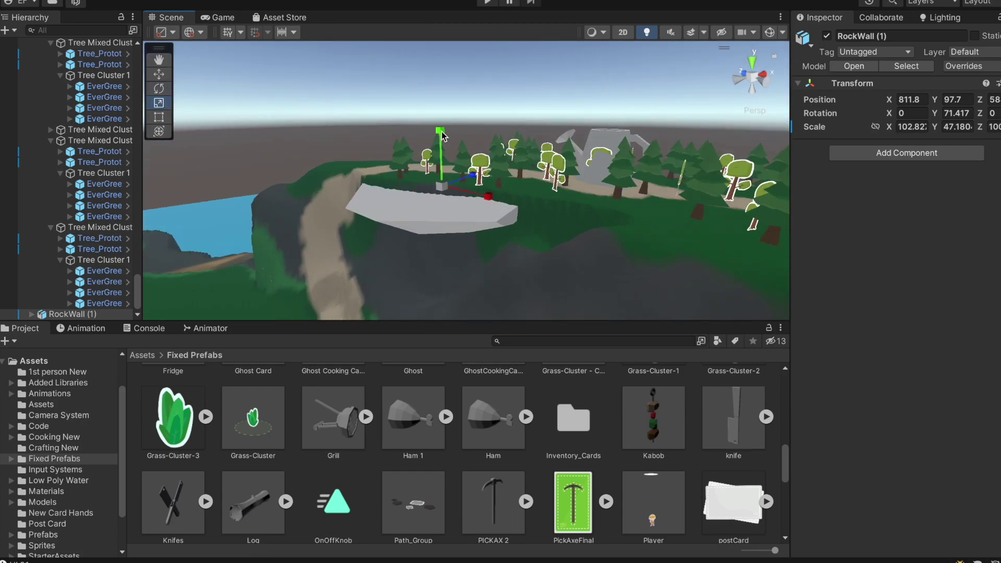
{"action": "left_click_drag", "start_coordinate": [540, 171], "coordinate": [405, 161], "text": "alt"}
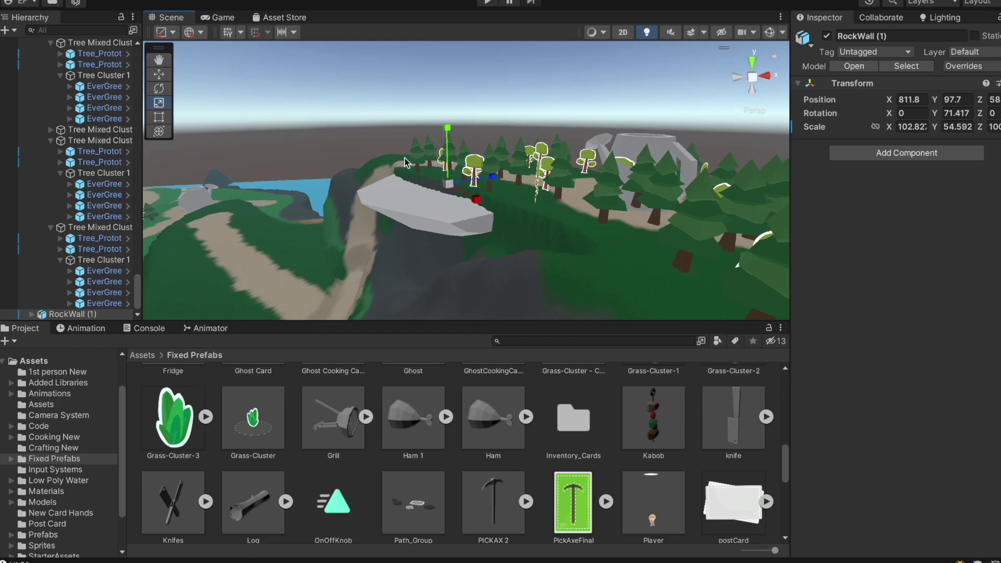
{"action": "left_click_drag", "start_coordinate": [469, 219], "coordinate": [529, 287], "text": "alt"}
- Align the rock wall copy with the cliff edge by rotating it to 56.948 degrees on Y and moving it to X 816.6
{"action": "left_click_drag", "start_coordinate": [397, 175], "coordinate": [190, 110]}
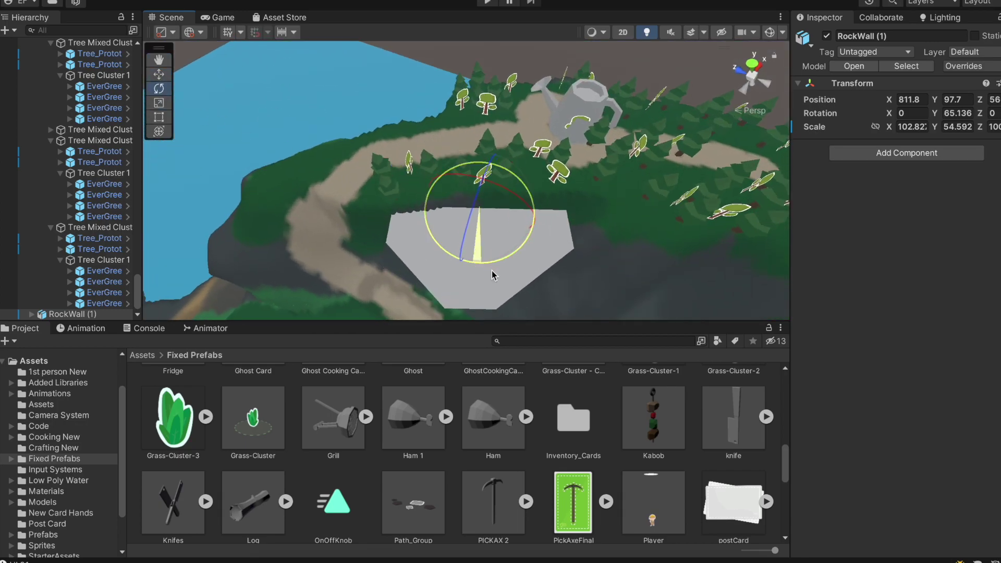
{"action": "key", "text": "w"}
{"action": "left_click_drag", "start_coordinate": [436, 187], "coordinate": [416, 193]}
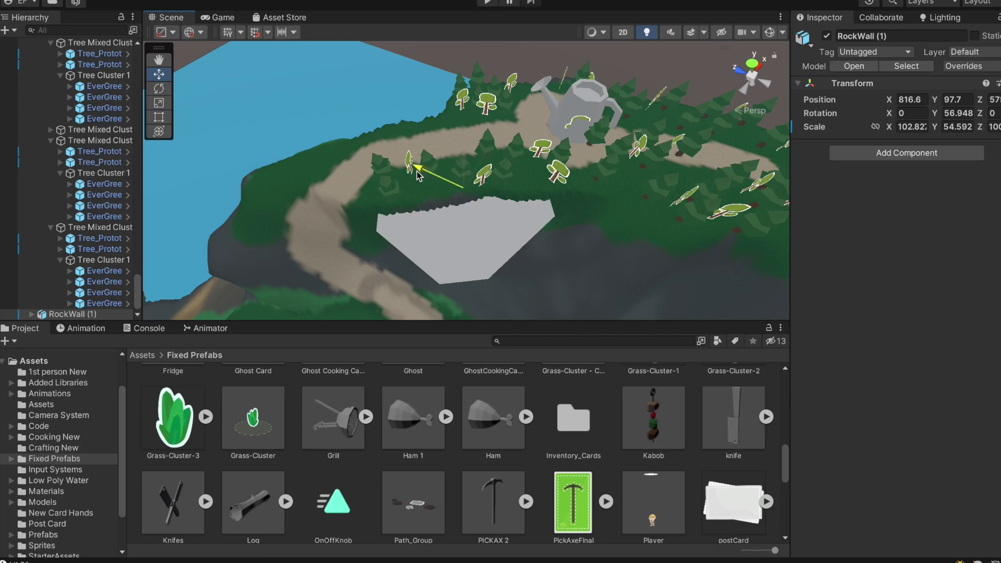
- Undo the last move of the rock wall copy on X and raise the copy to Y 101.5
{"action": "left_click_drag", "start_coordinate": [502, 178], "coordinate": [425, 168], "text": "alt"}
{"action": "key", "text": "ctrl+z"}
{"action": "key", "text": "ctrl+z"}
{"action": "right_click_drag", "start_coordinate": [470, 223], "coordinate": [470, 33]}
{"action": "left_click_drag", "start_coordinate": [470, 32], "coordinate": [590, 98], "text": "alt"}
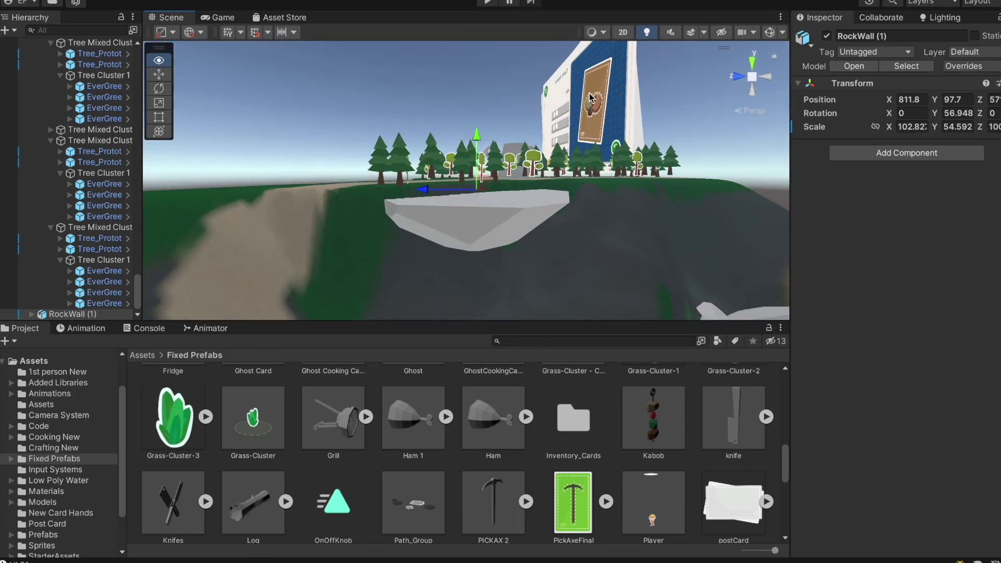
{"action": "left_click_drag", "start_coordinate": [475, 139], "coordinate": [476, 127]}
{"action": "left_click_drag", "start_coordinate": [476, 127], "coordinate": [490, 265], "text": "alt"}
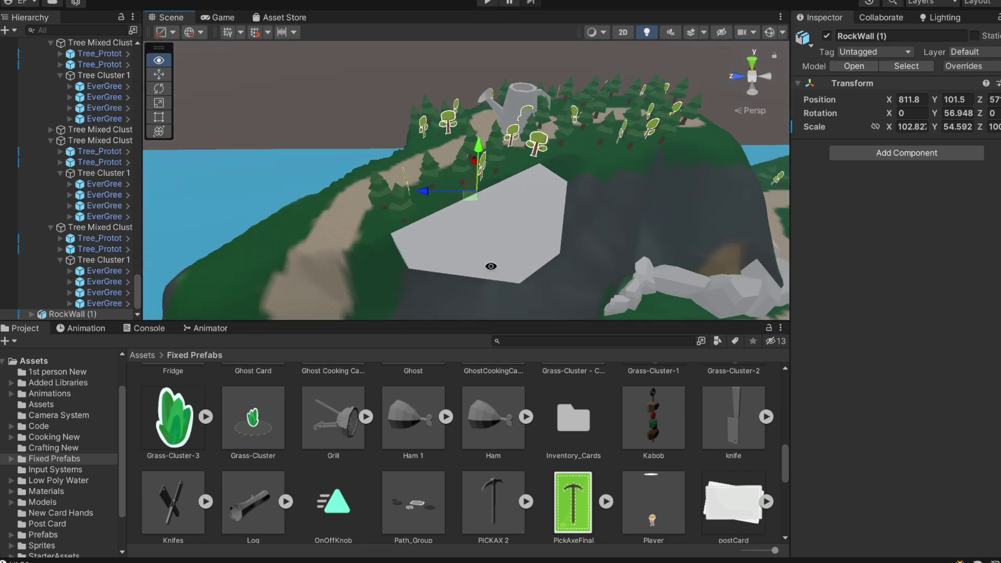
{"action": "right_click_drag", "start_coordinate": [490, 266], "coordinate": [628, 151]}
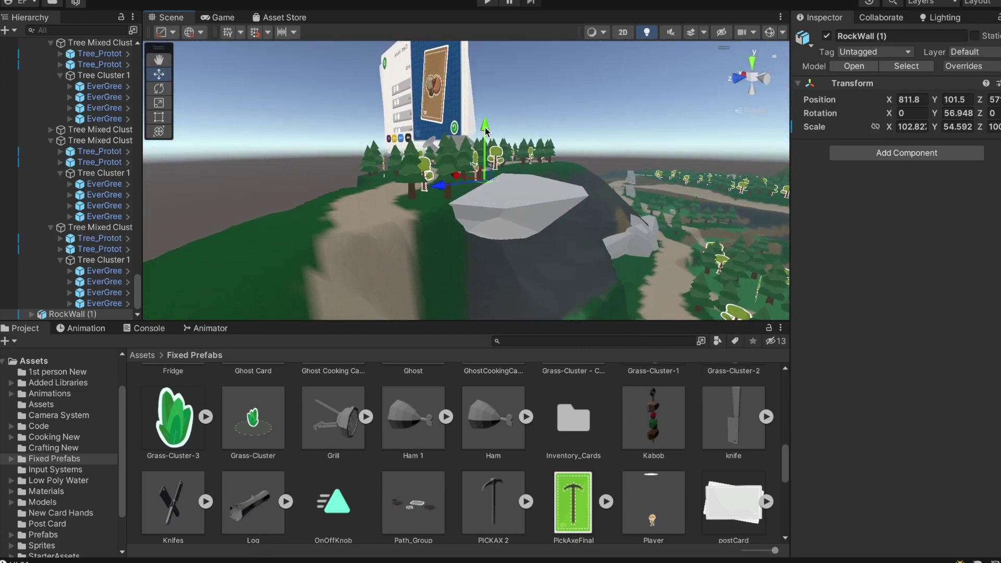
- Select the Terrain object and activate its terrain painting tools
{"action": "left_click", "coordinate": [74, 0]}
{"action": "left_click", "coordinate": [111, 47]}
{"action": "left_click", "coordinate": [74, 0]}
{"action": "left_click", "coordinate": [99, 131]}
{"action": "scroll", "coordinate": [77, 99], "scroll_direction": "up", "scroll_amount": 20}
{"action": "left_click", "coordinate": [65, 53]}
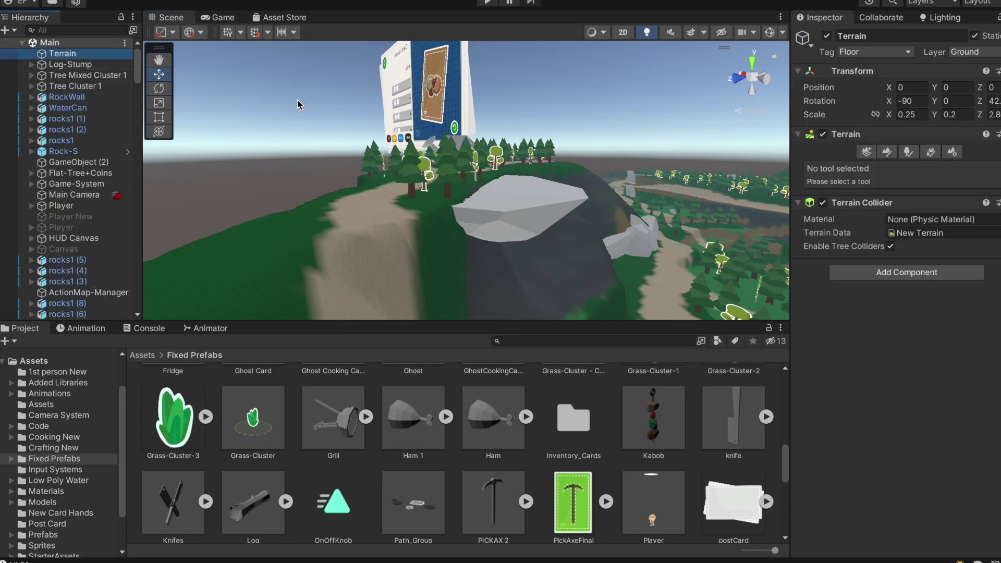
{"action": "scroll", "coordinate": [365, 156], "scroll_direction": "up", "scroll_amount": 3}
{"action": "left_click_drag", "start_coordinate": [474, 190], "coordinate": [410, 228], "text": "alt"}
{"action": "left_click", "coordinate": [886, 151]}
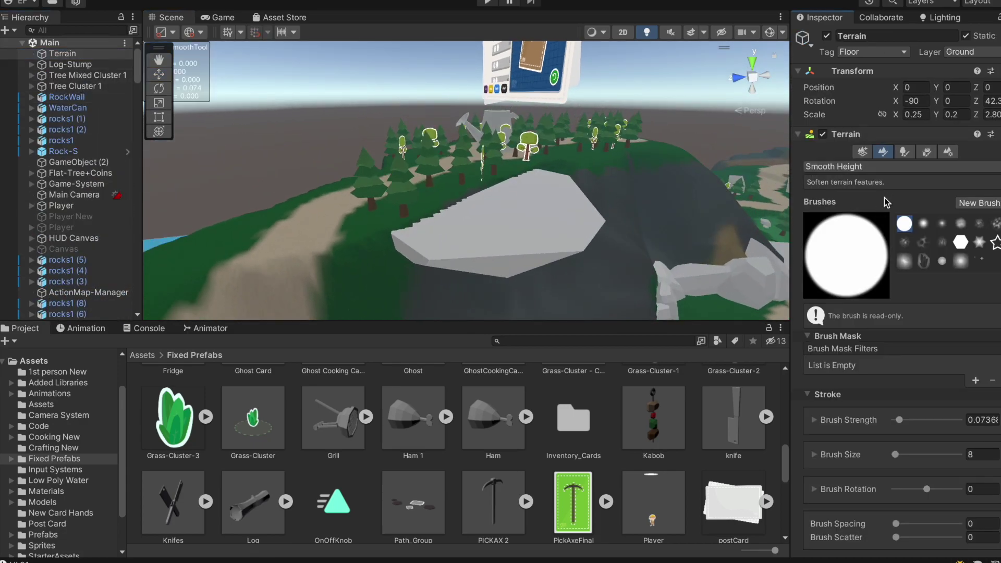
{"action": "left_click", "coordinate": [882, 166]}
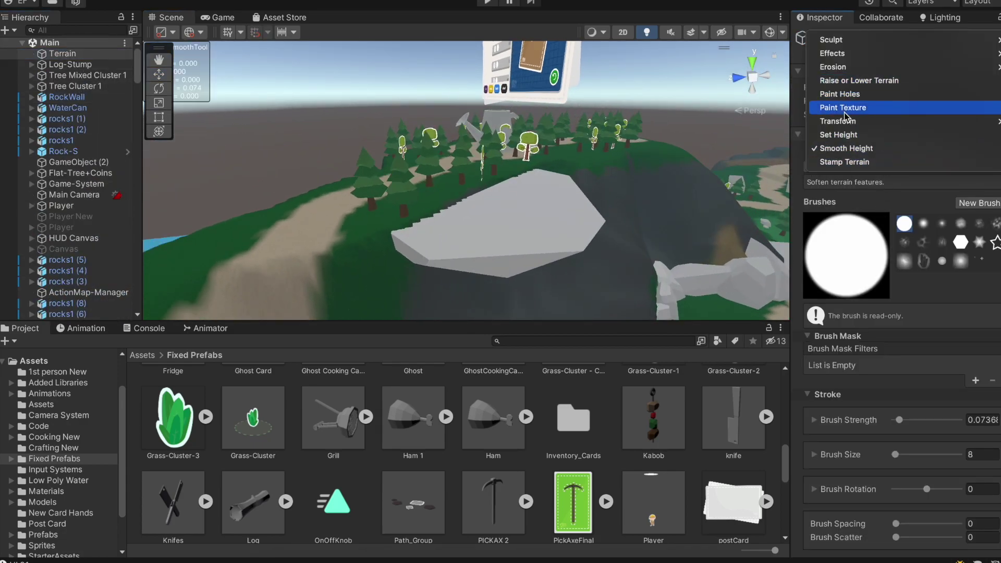
{"action": "left_click", "coordinate": [842, 134]}
{"action": "left_click", "coordinate": [853, 168]}
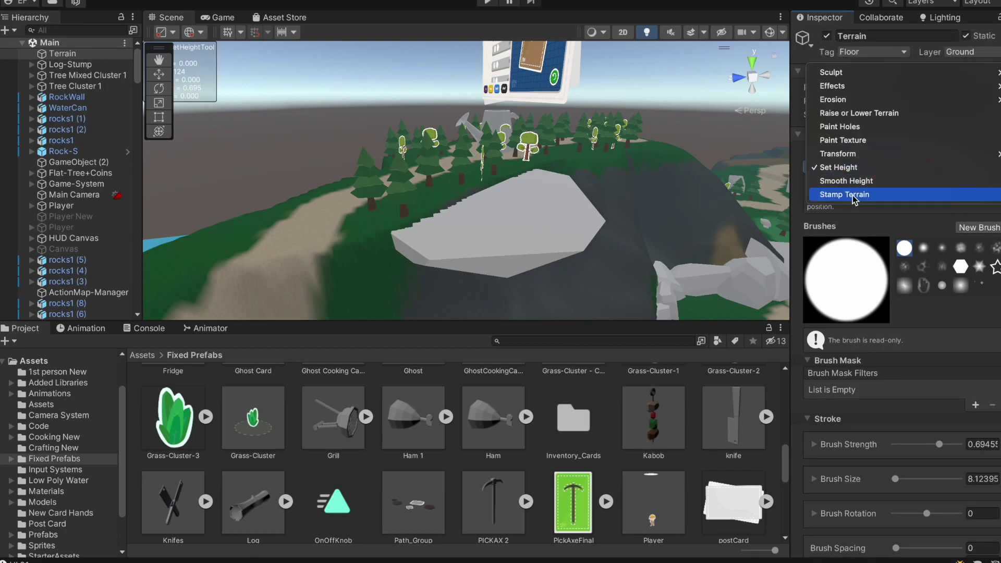
{"action": "left_click", "coordinate": [854, 194]}
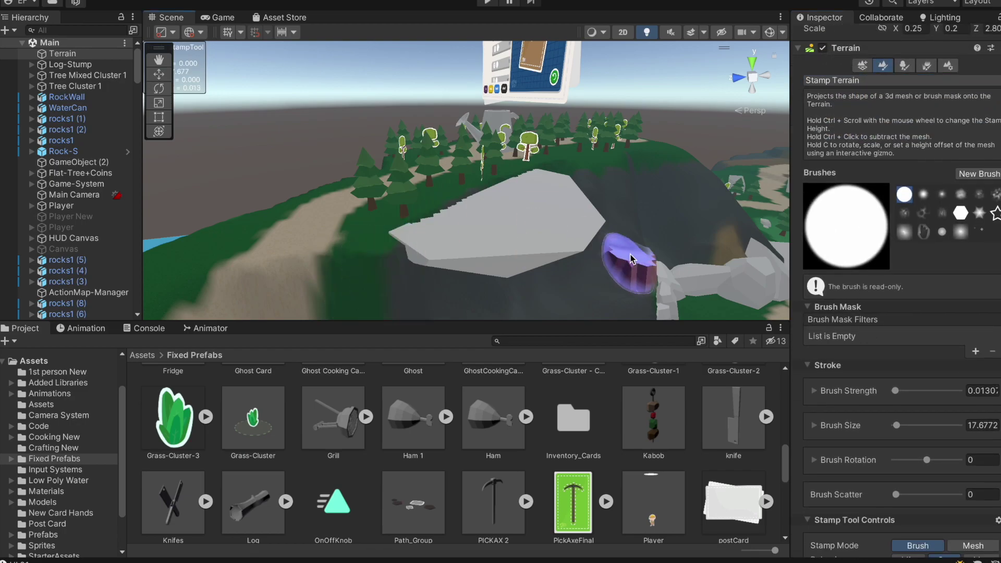
{"action": "mouse_move", "coordinate": [504, 229]}
{"action": "left_mouse_down", "text": "alt"}
{"action": "mouse_move", "coordinate": [433, 113]}
{"action": "mouse_move", "coordinate": [491, 228]}
{"action": "mouse_move", "coordinate": [513, 240]}
{"action": "left_mouse_up", "text": "alt"}
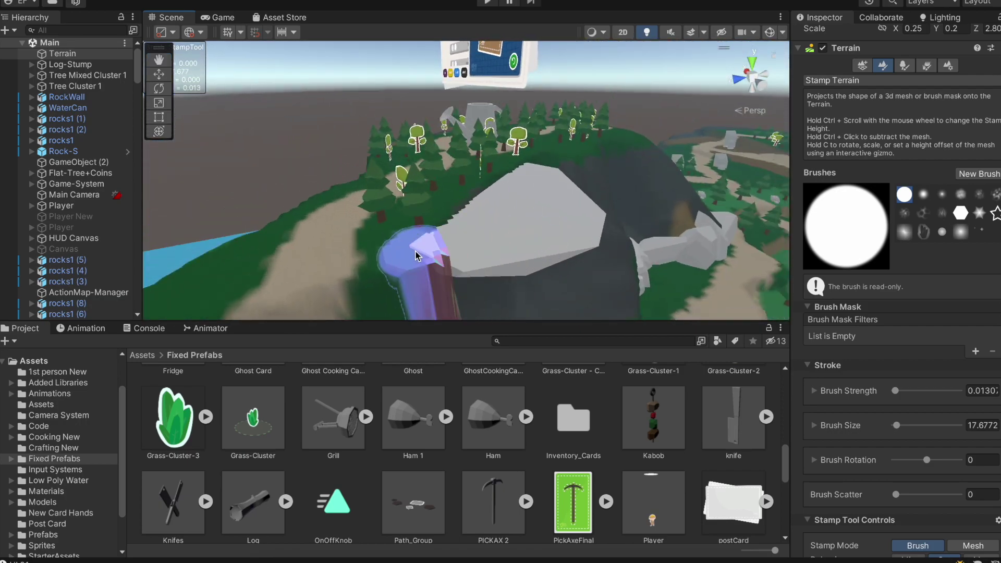
{"action": "left_click_drag", "start_coordinate": [616, 241], "coordinate": [671, 239], "text": "alt"}
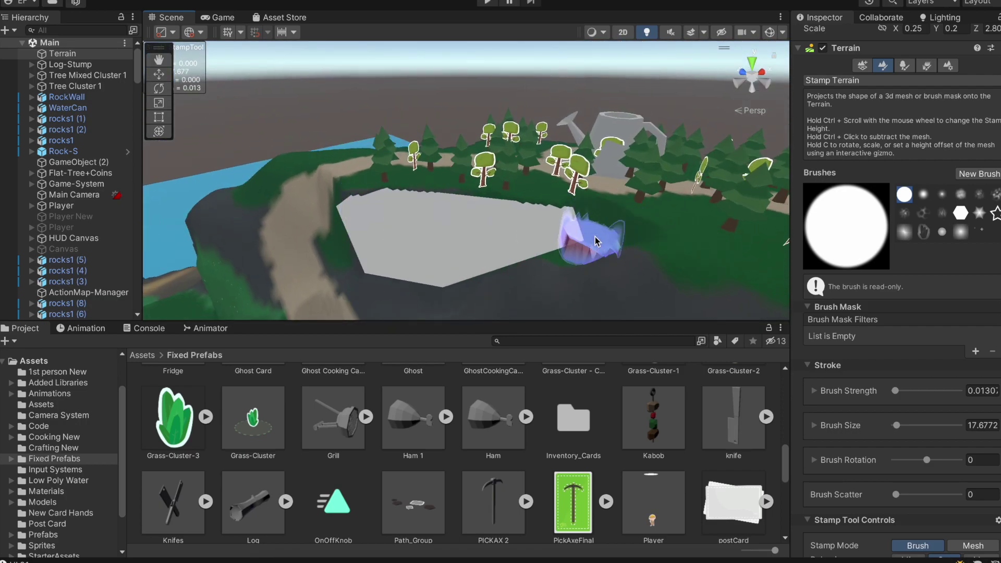
{"action": "left_click_drag", "start_coordinate": [588, 219], "coordinate": [493, 292], "text": "alt"}
{"action": "scroll", "coordinate": [927, 318], "scroll_direction": "down", "scroll_amount": 5}
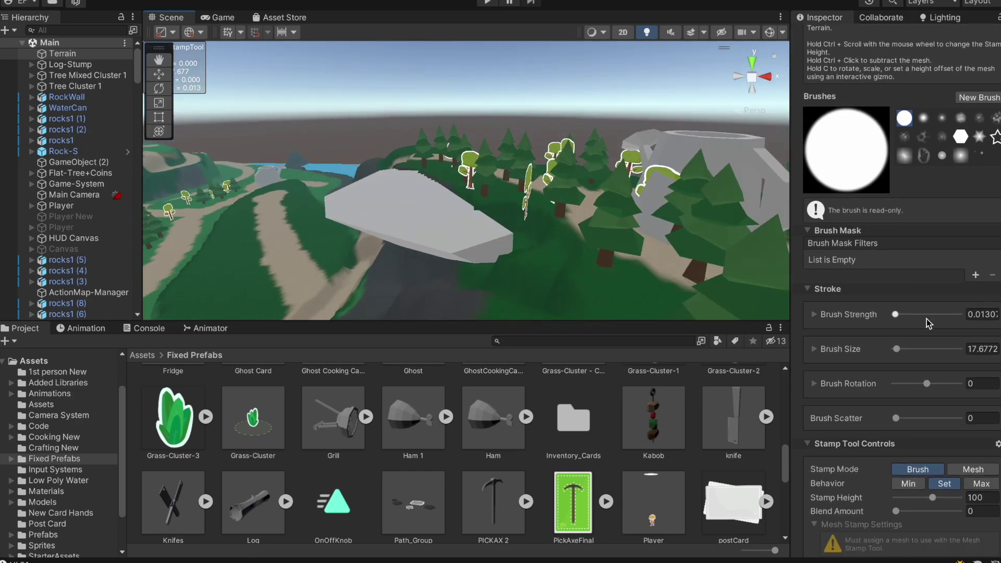
{"action": "scroll", "coordinate": [901, 199], "scroll_direction": "up", "scroll_amount": 5}
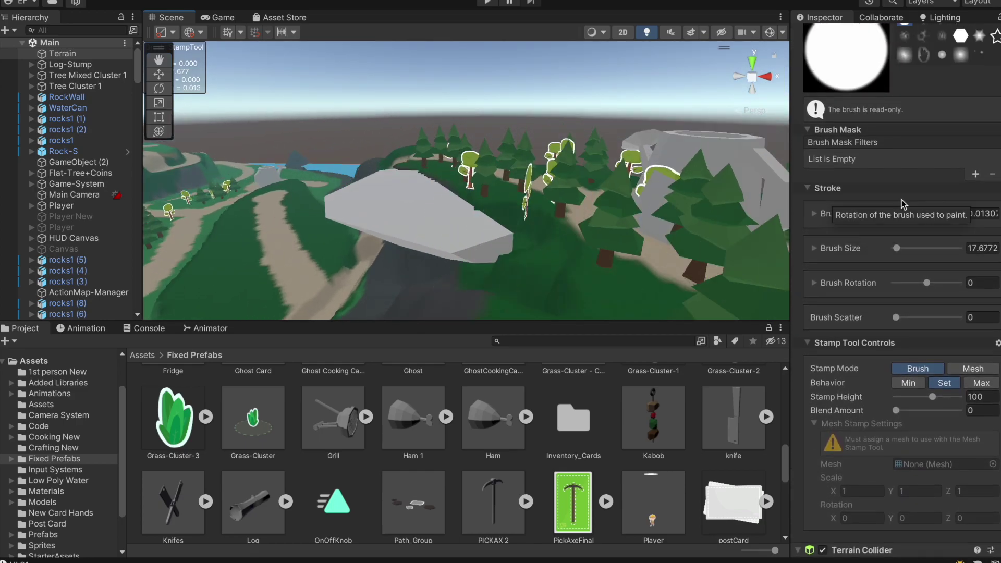
- Raise the ground beside the rock wall copy using Raise or Lower Terrain with a brush size of about 12.43
{"action": "left_click", "coordinate": [896, 169]}
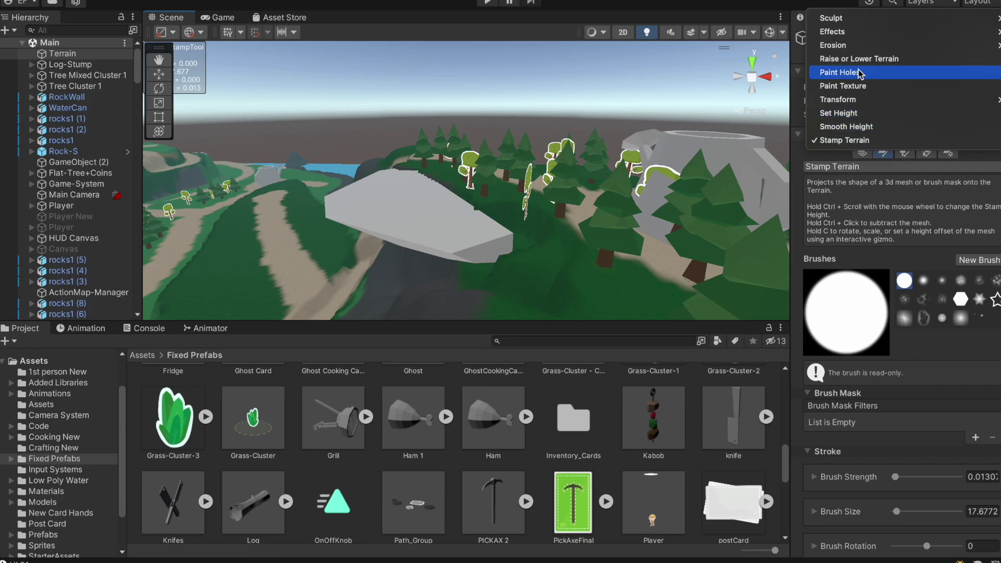
{"action": "left_click", "coordinate": [871, 59]}
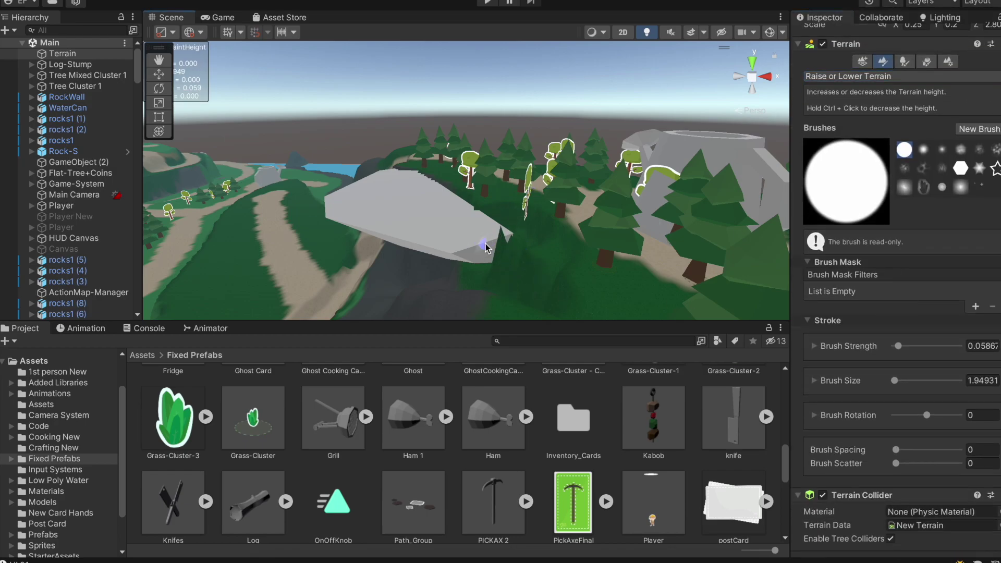
{"action": "left_click_drag", "start_coordinate": [536, 240], "coordinate": [519, 229], "text": "alt"}
{"action": "left_click_drag", "start_coordinate": [897, 382], "coordinate": [897, 382]}
{"action": "mouse_move", "coordinate": [526, 290]}
{"action": "left_mouse_down"}
{"action": "mouse_move", "coordinate": [469, 217]}
{"action": "mouse_move", "coordinate": [512, 219]}
{"action": "left_mouse_up"}
{"action": "mouse_move", "coordinate": [511, 219]}
{"action": "right_mouse_down", "text": "alt"}
{"action": "mouse_move", "coordinate": [667, 290]}
{"action": "mouse_move", "coordinate": [599, 253]}
{"action": "mouse_move", "coordinate": [769, 207]}
{"action": "right_mouse_up", "text": "alt"}
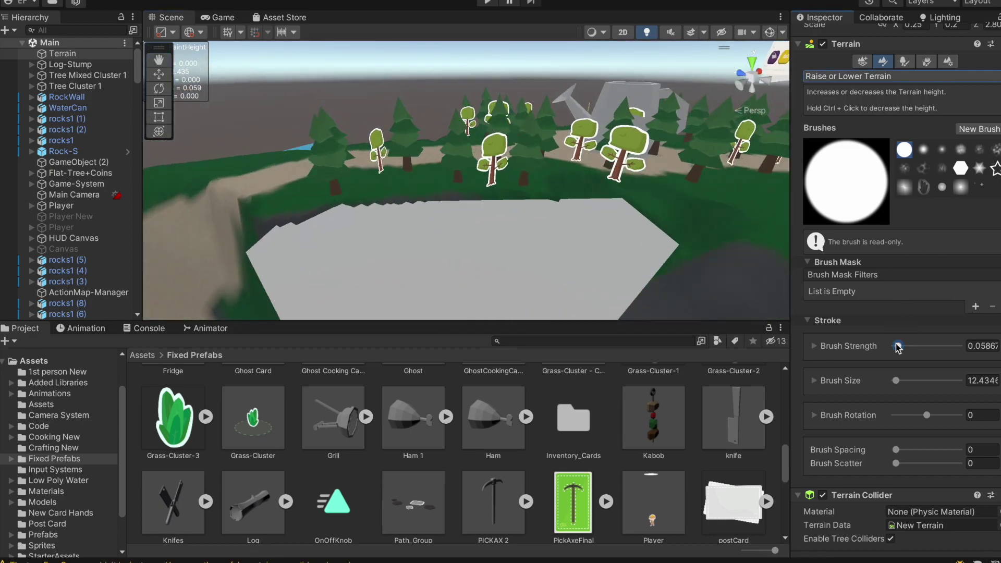
- Reduce the brush strength to about 0.038 and sculpt more terrain around the rock wall copy's end
{"action": "left_click_drag", "start_coordinate": [657, 225], "coordinate": [415, 128], "text": "alt"}
{"action": "right_click_drag", "start_coordinate": [414, 129], "coordinate": [416, 131]}
{"action": "mouse_move", "coordinate": [570, 223]}
{"action": "left_mouse_down"}
{"action": "mouse_move", "coordinate": [536, 245]}
{"action": "mouse_move", "coordinate": [469, 257]}
{"action": "mouse_move", "coordinate": [478, 270]}
{"action": "mouse_move", "coordinate": [465, 264]}
{"action": "left_mouse_up"}
{"action": "right_click_drag", "start_coordinate": [465, 265], "coordinate": [456, 330]}
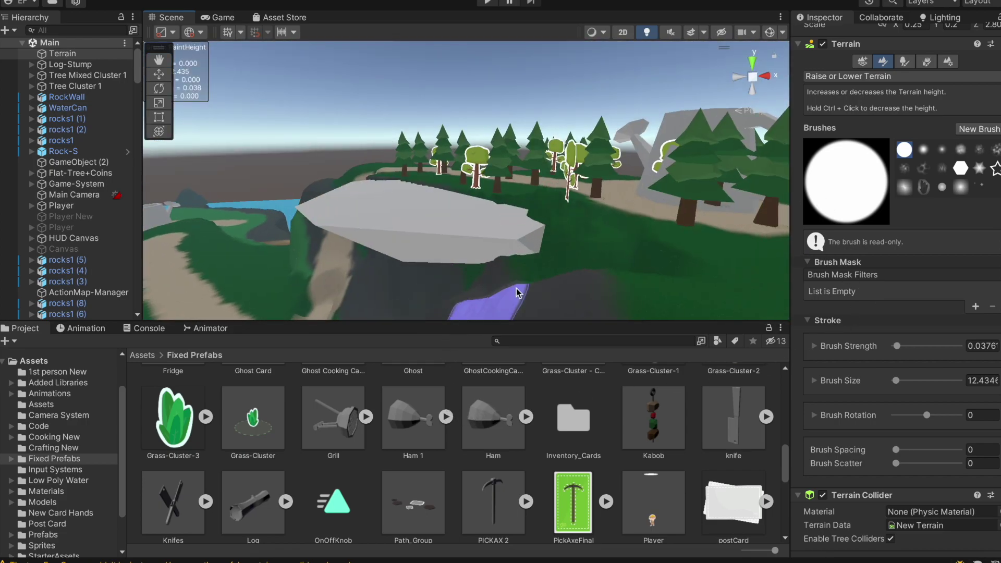
- Switch to the Set Height tool with a world height of 100 and level the terrain at the rock wall copy's edge
{"action": "left_click_drag", "start_coordinate": [627, 257], "coordinate": [579, 284], "text": "alt"}
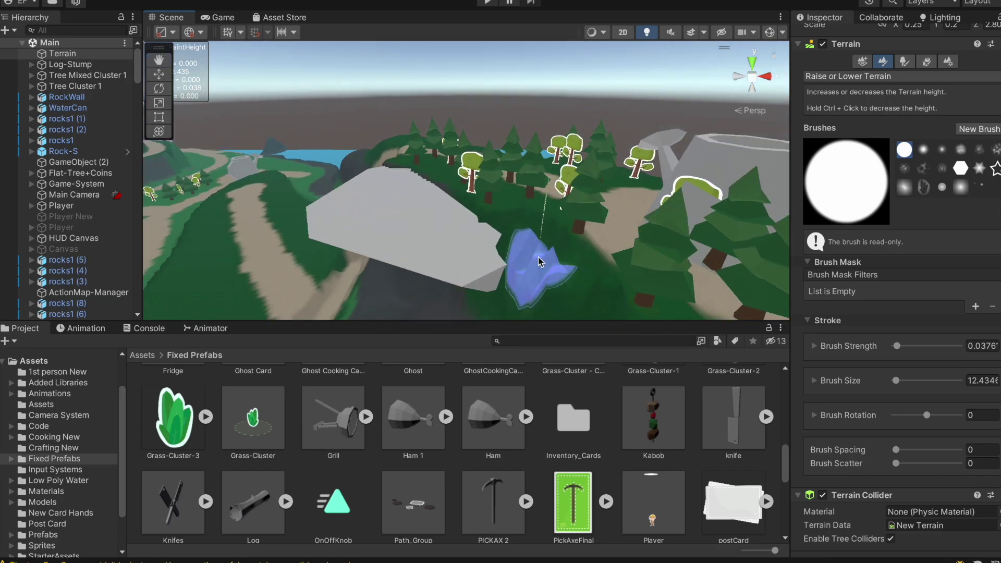
{"action": "right_click_drag", "start_coordinate": [488, 221], "coordinate": [357, 213]}
{"action": "left_click_drag", "start_coordinate": [356, 214], "coordinate": [696, 208], "text": "alt"}
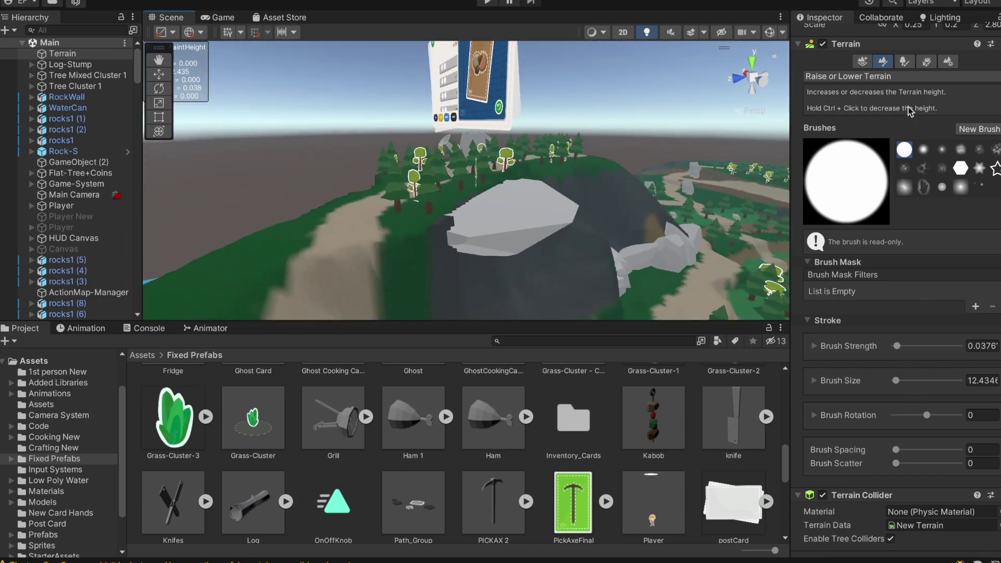
{"action": "left_click", "coordinate": [904, 77]}
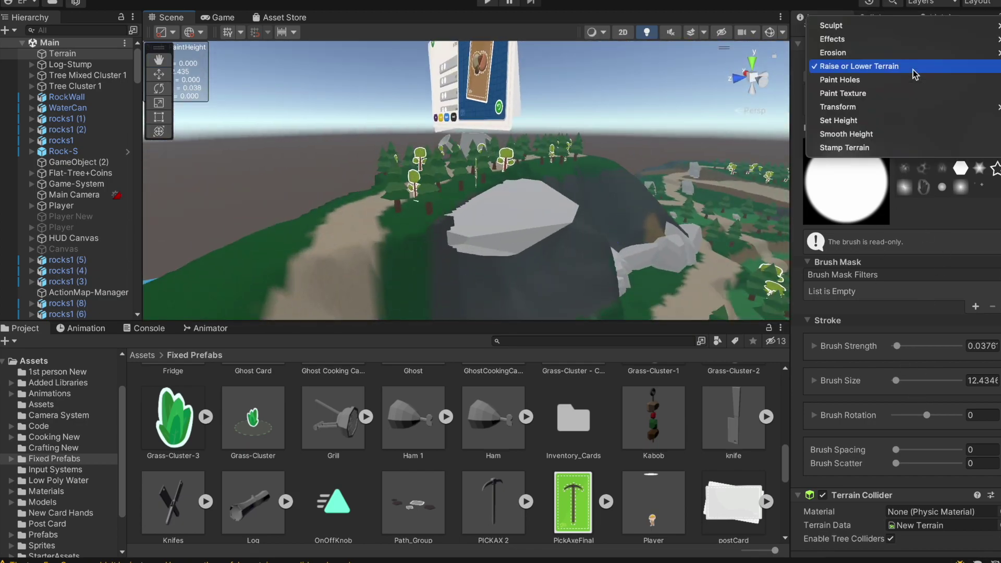
{"action": "left_click", "coordinate": [906, 124]}
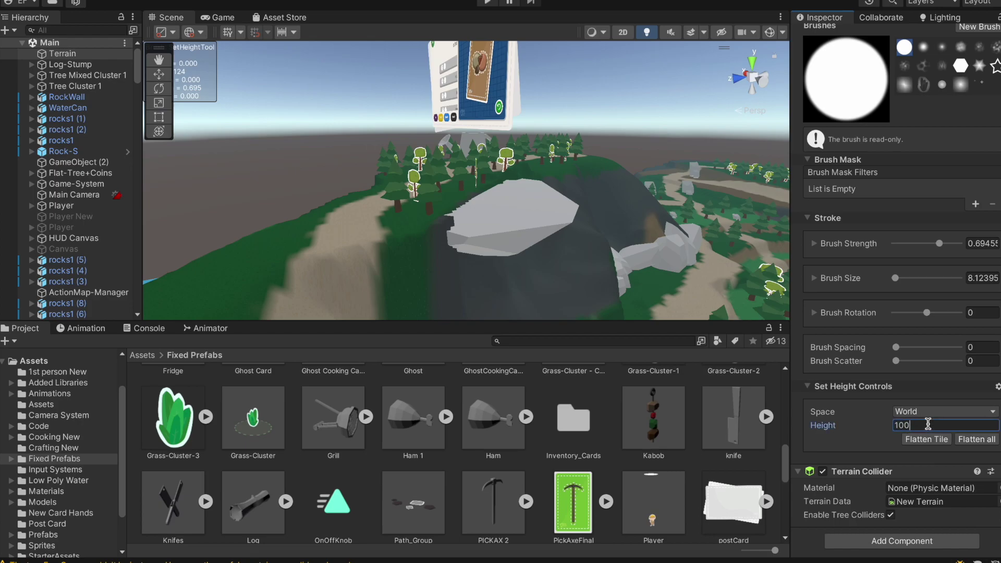
{"action": "left_click_drag", "start_coordinate": [452, 231], "coordinate": [430, 230]}
{"action": "left_click_drag", "start_coordinate": [502, 194], "coordinate": [245, 186], "text": "alt"}
{"action": "scroll", "coordinate": [633, 228], "scroll_direction": "up", "scroll_amount": 3}
{"action": "left_click_drag", "start_coordinate": [633, 228], "coordinate": [326, 197], "text": "alt"}
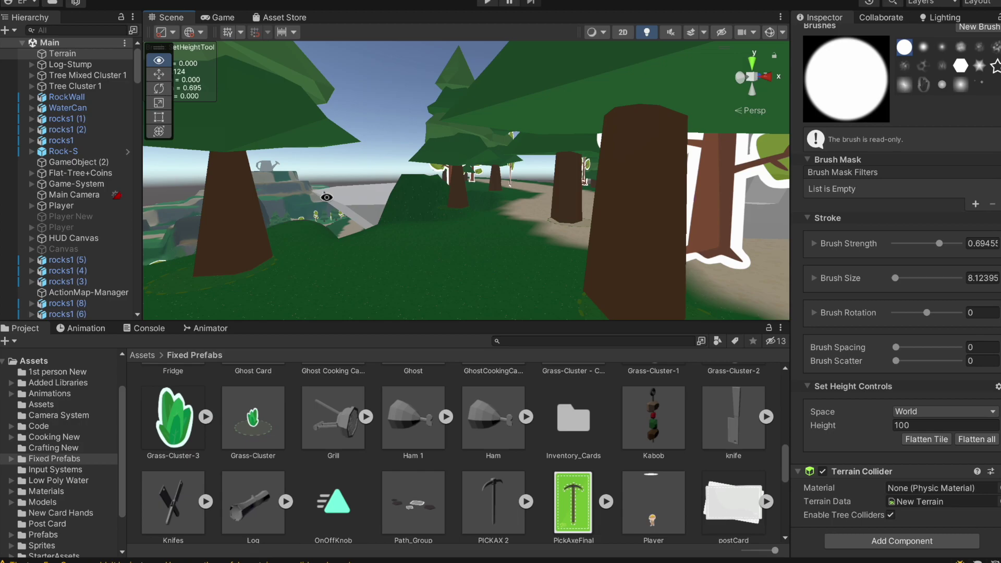
{"action": "right_click_drag", "start_coordinate": [326, 197], "coordinate": [436, 235]}
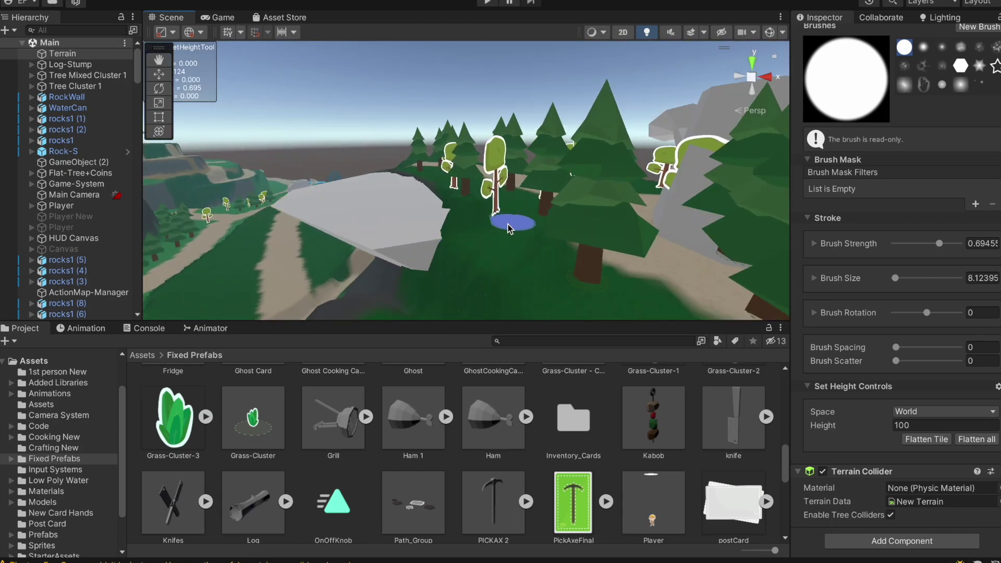